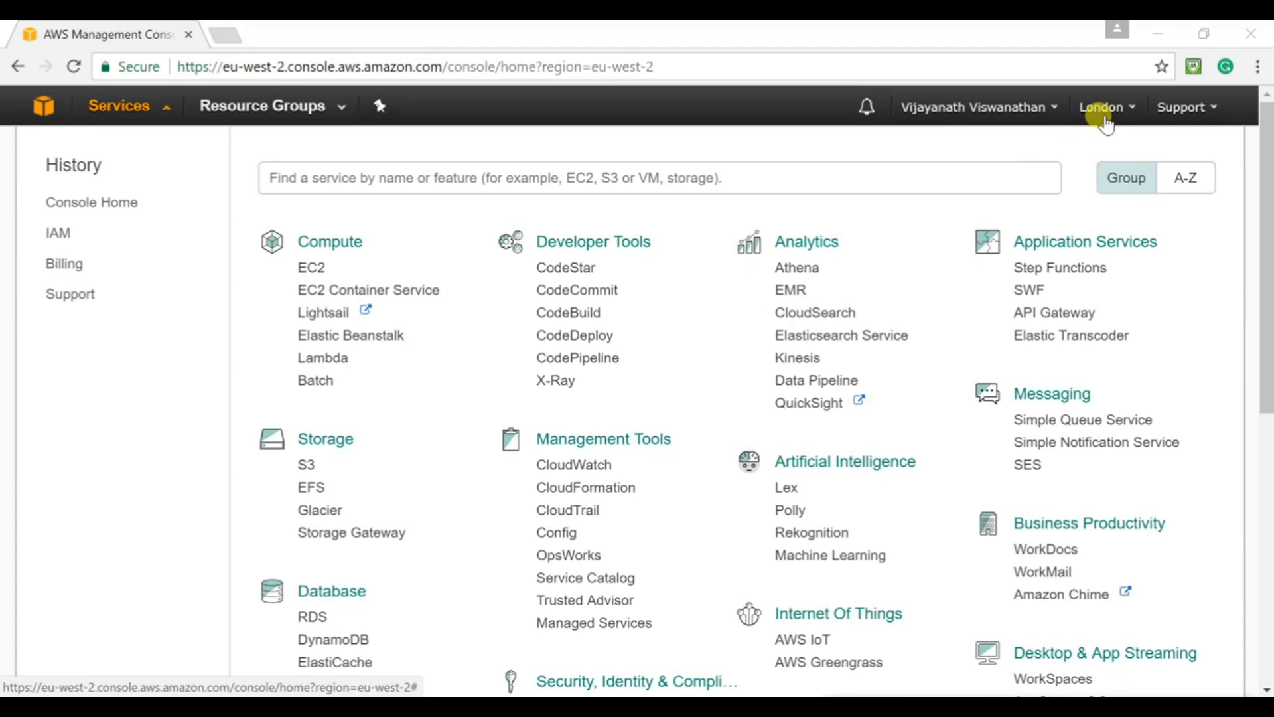
pyautogui.click(1105, 124)
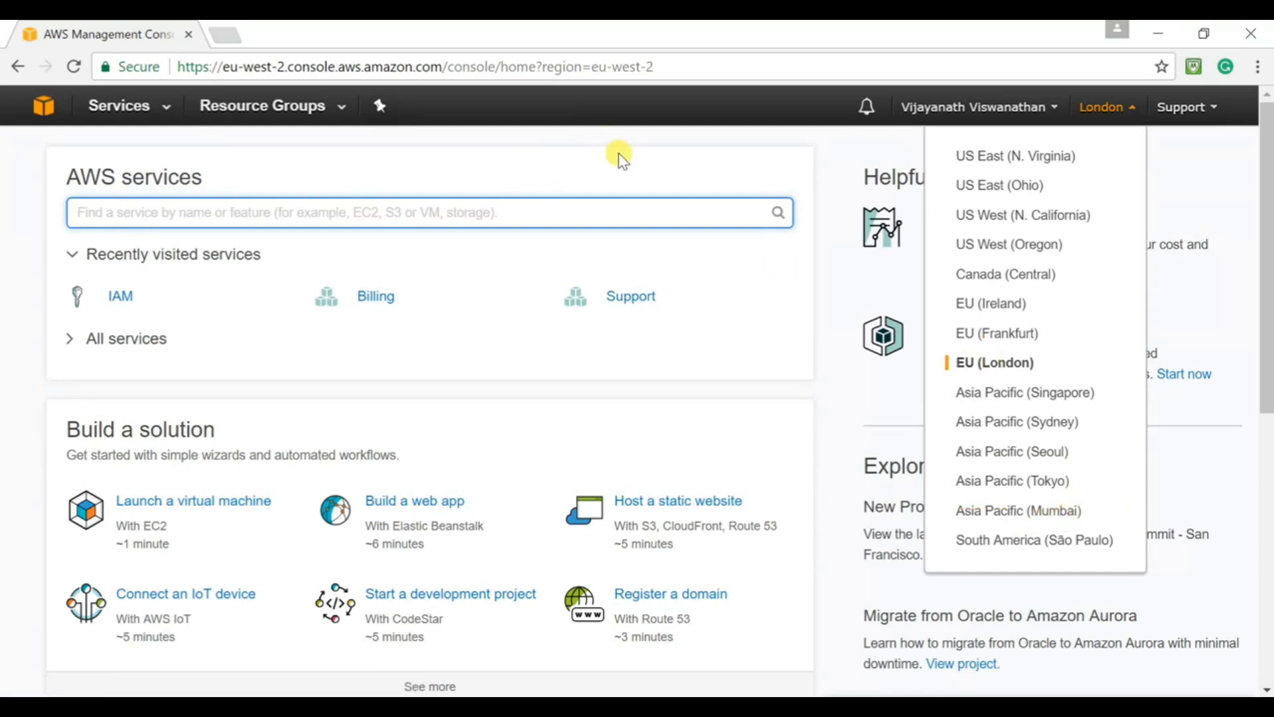
pyautogui.click(640, 162)
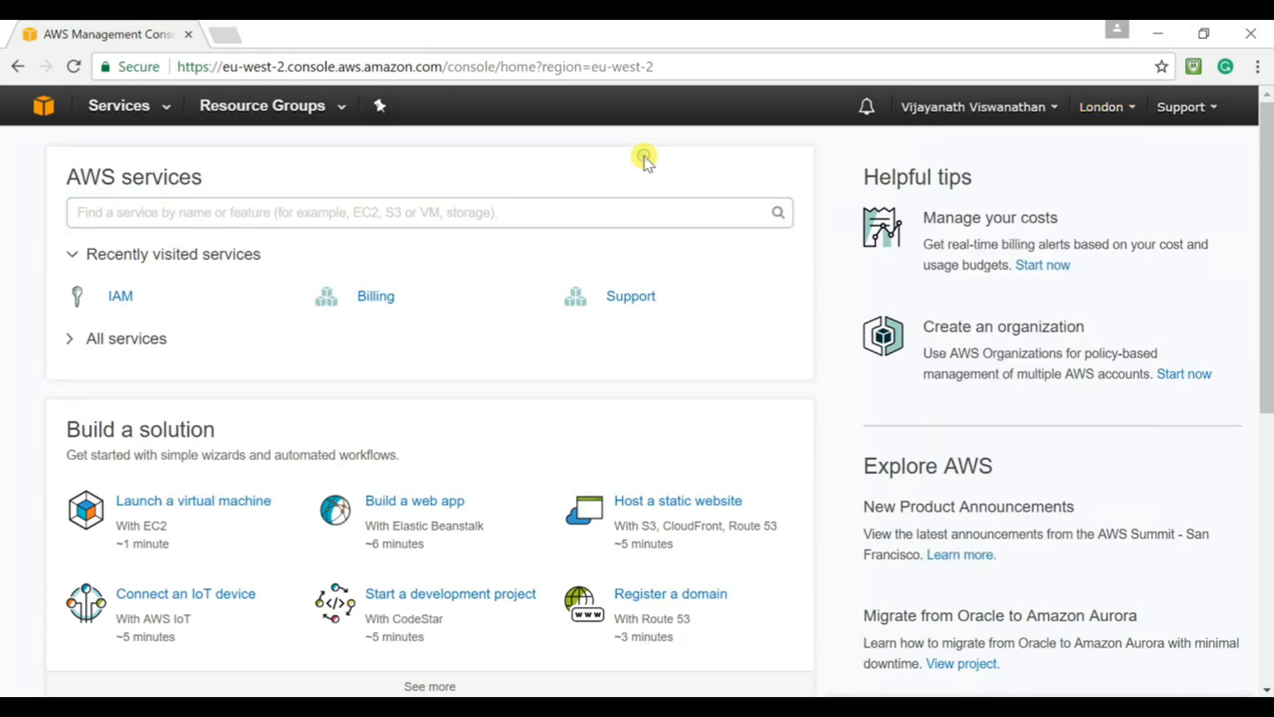
pyautogui.click(123, 105)
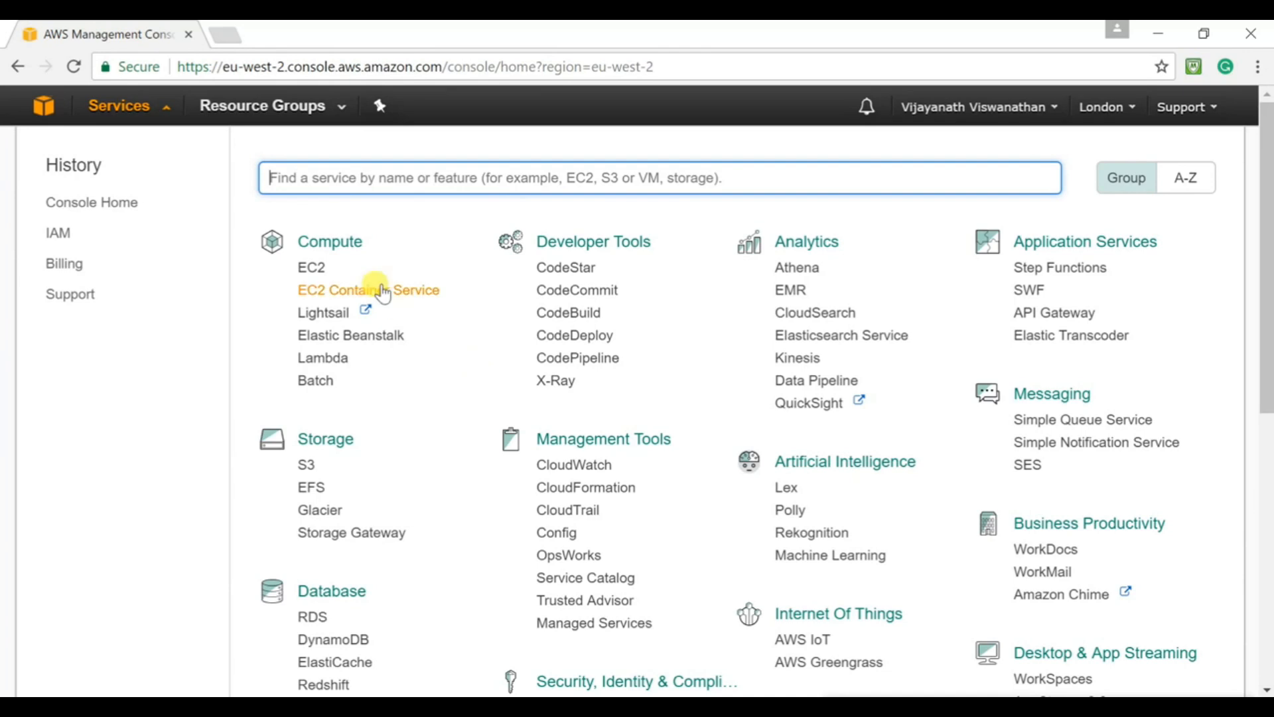
# Scroll the Services menu to Security, Identity & Compliance and choose IAM.
pyautogui.scroll(-1, 438, 329)
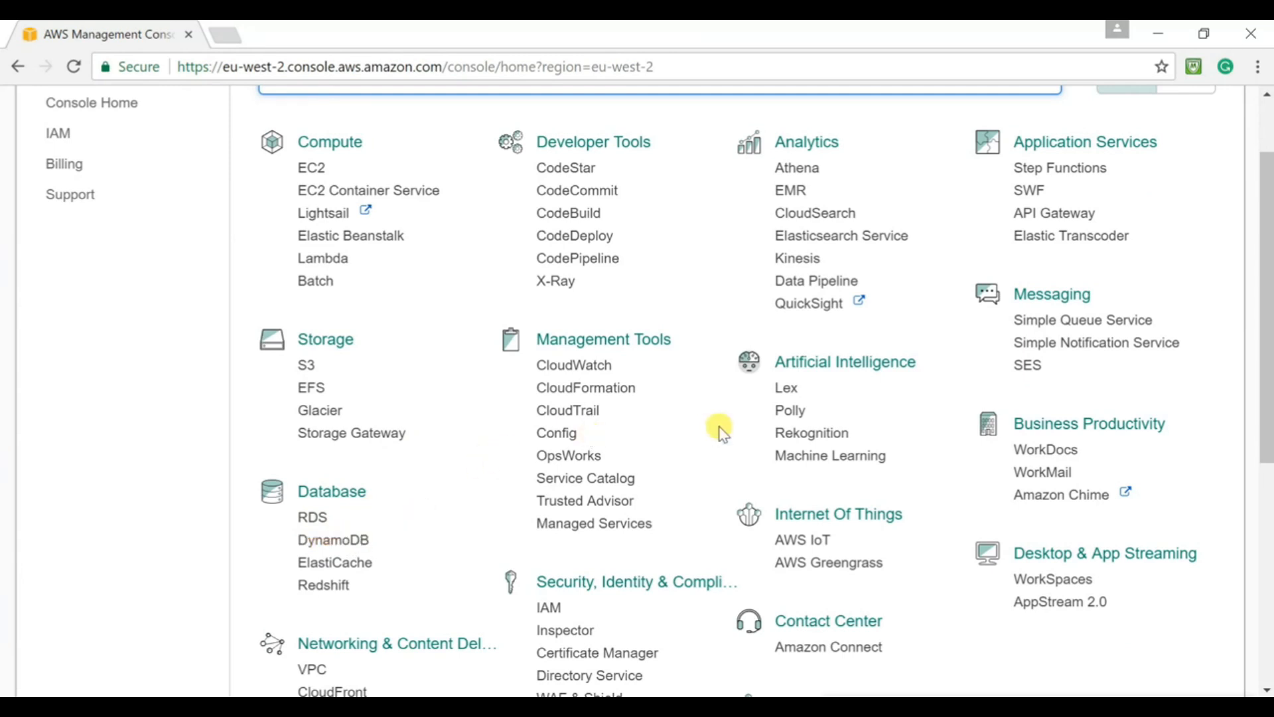
pyautogui.scroll(-3, 721, 428)
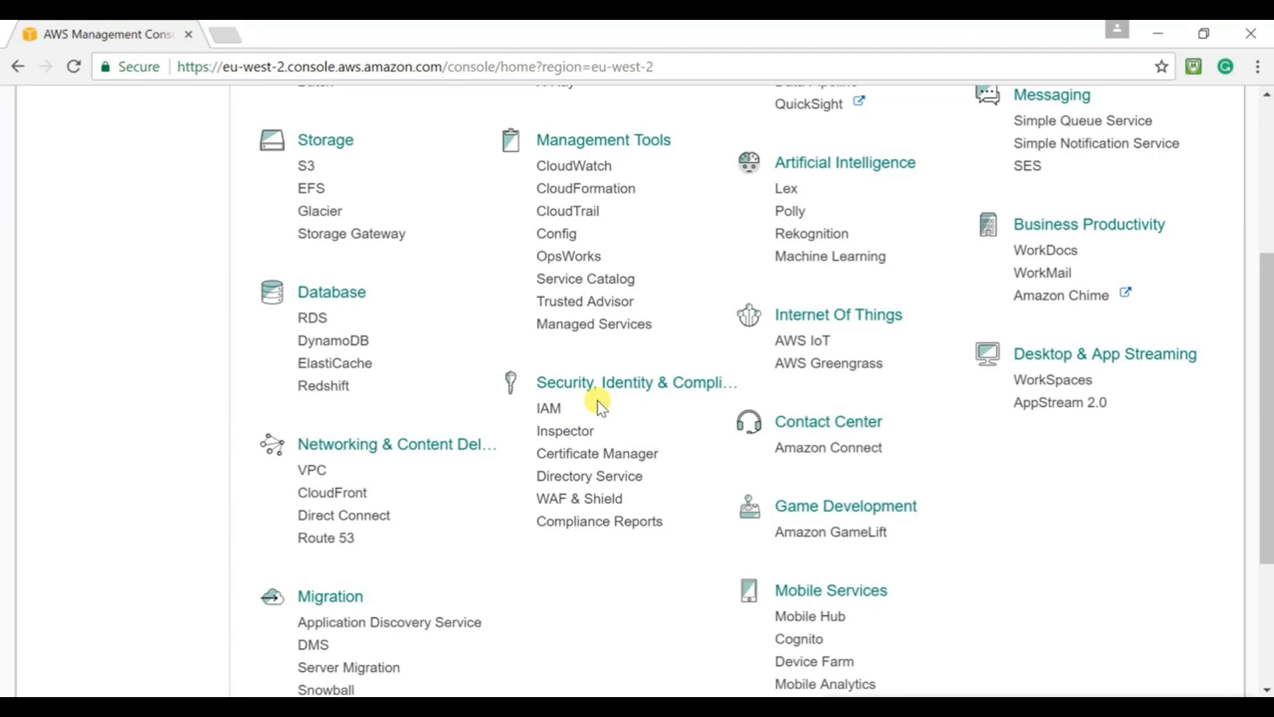
pyautogui.click(556, 412)
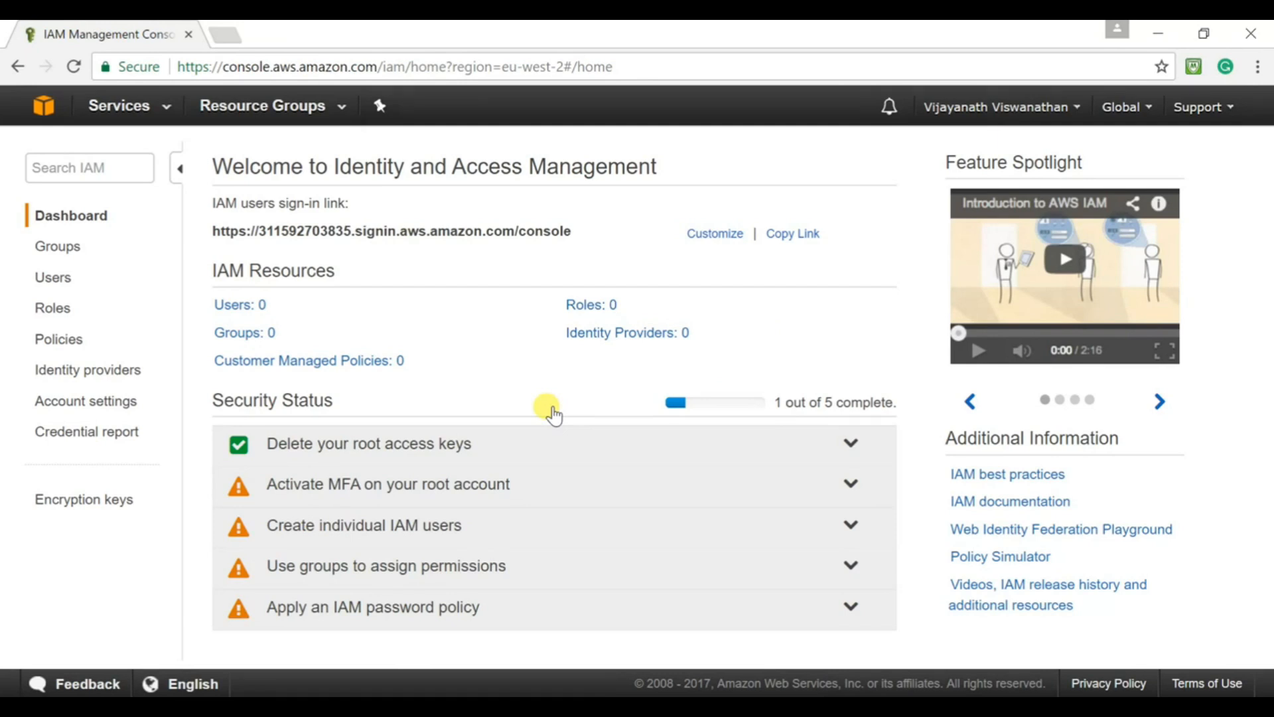
pyautogui.click(1150, 113)
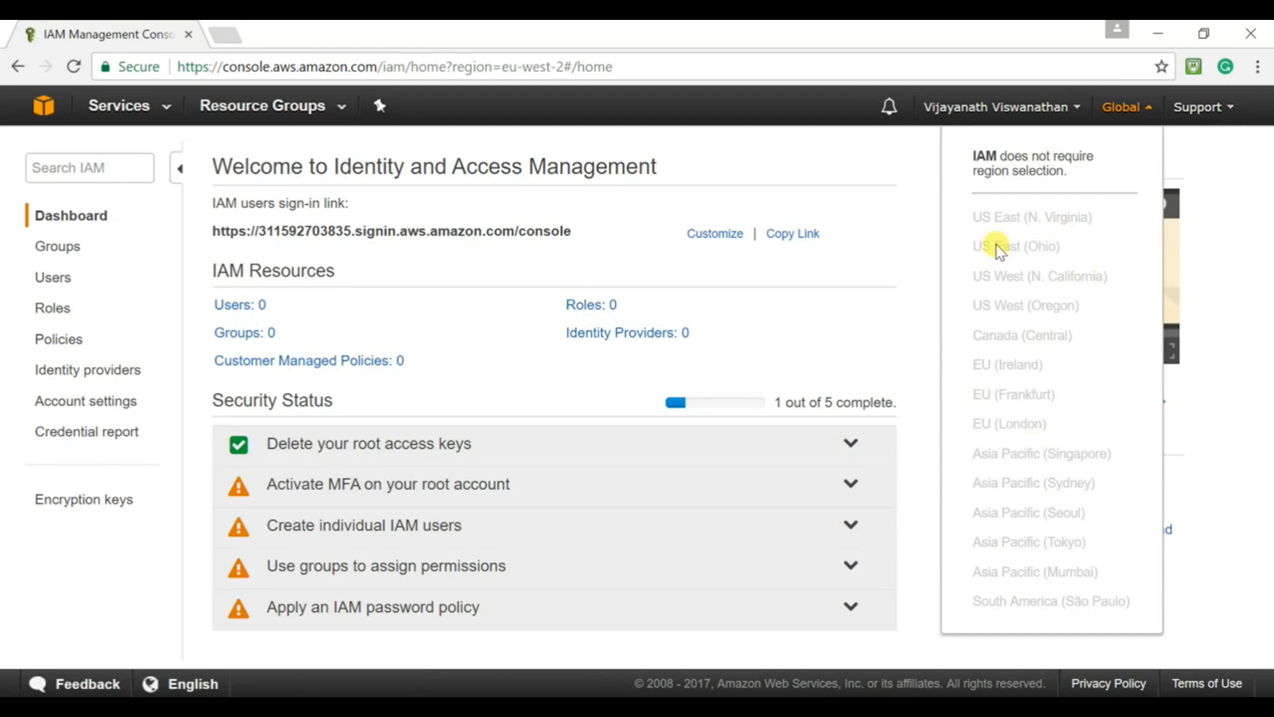
pyautogui.click(894, 221)
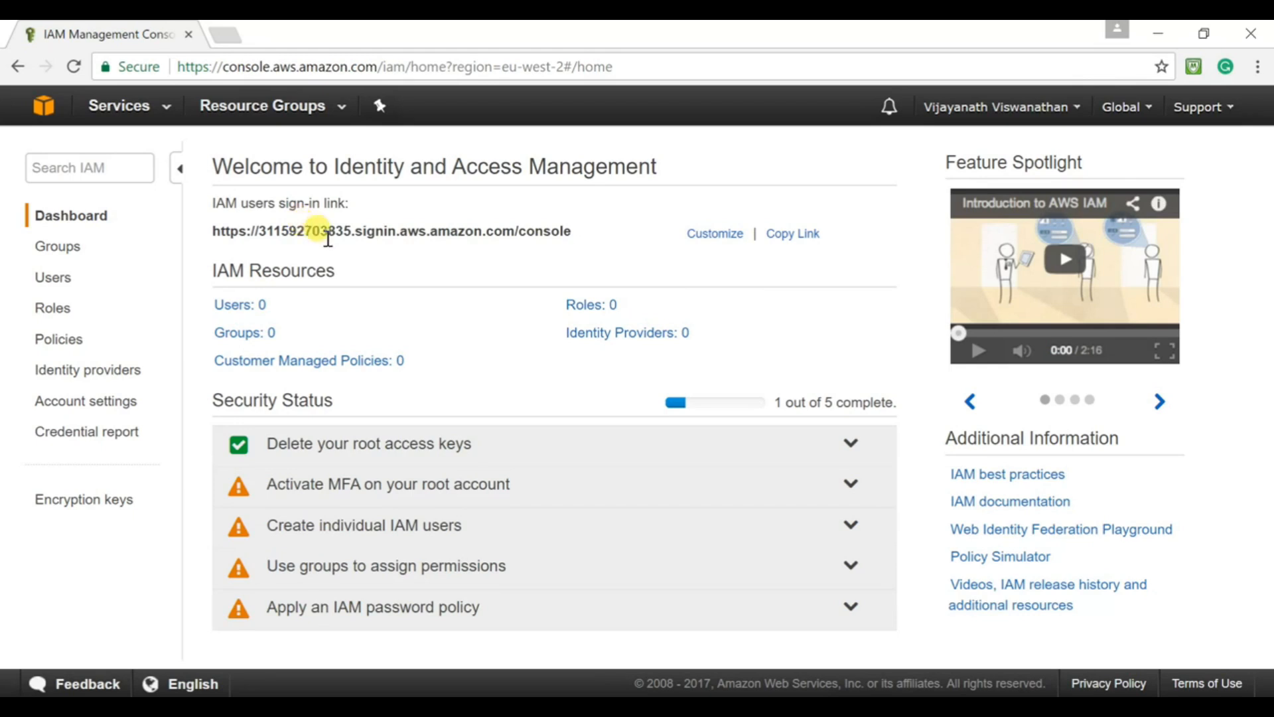
pyautogui.moveTo(711, 241)
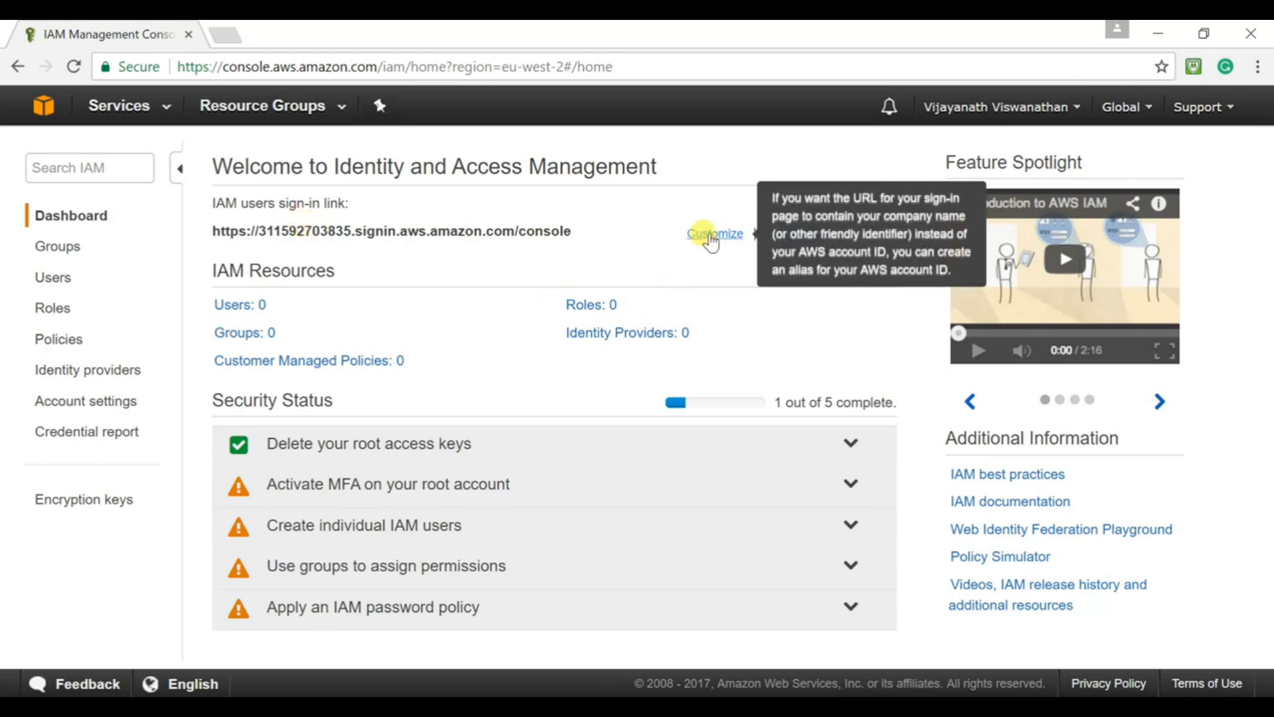
# Create a custom account alias for the sign-in link, editing it after the first alias is rejected.
pyautogui.click(710, 237)
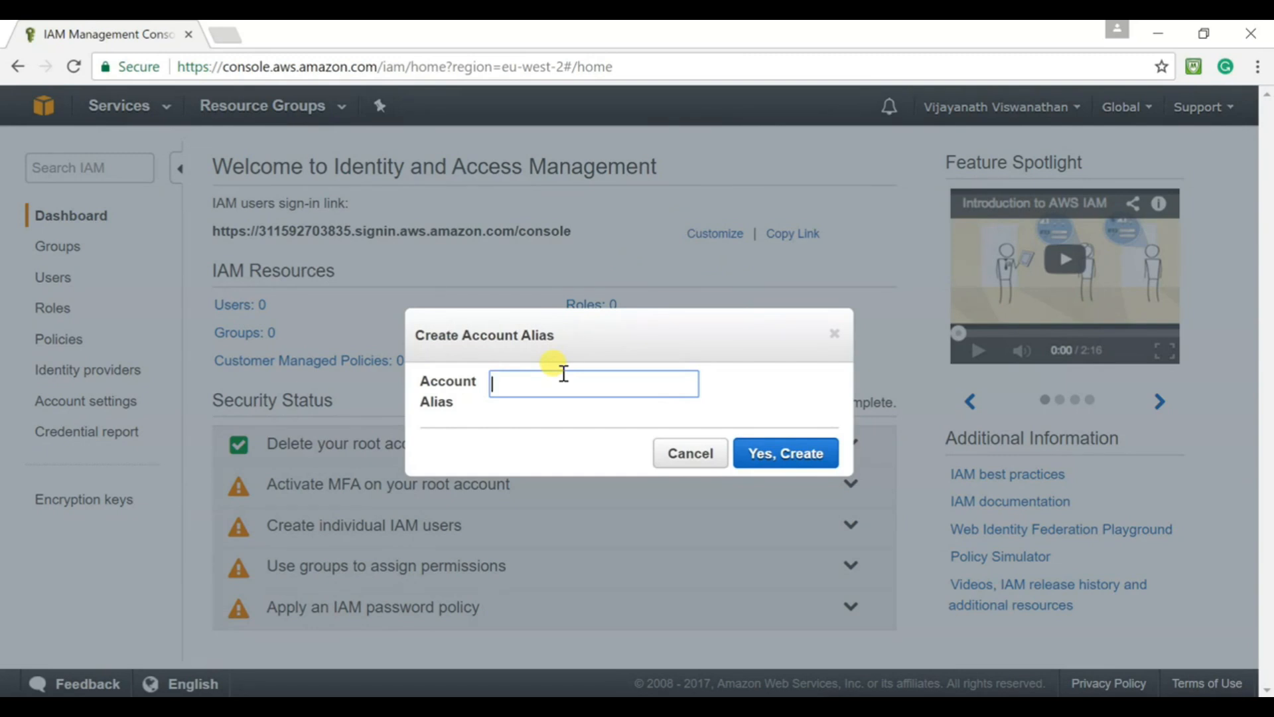
pyautogui.write('vijay')
pyautogui.click(764, 457)
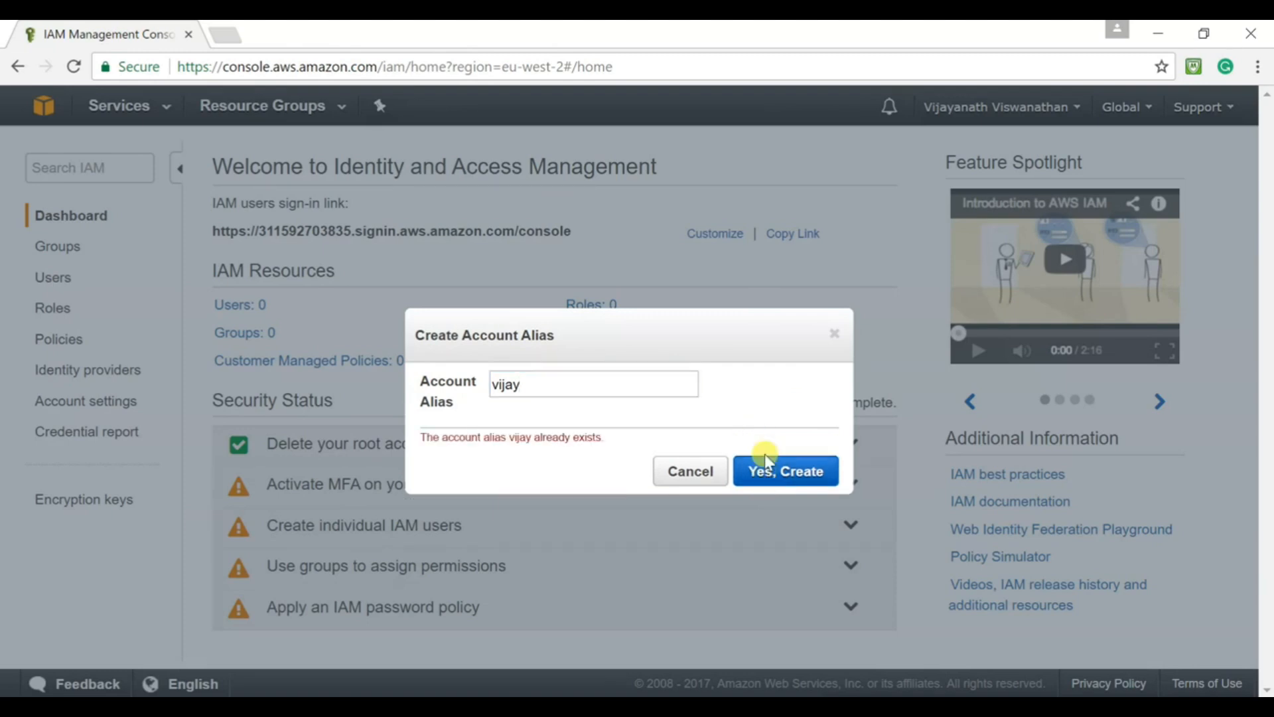
pyautogui.click(562, 382)
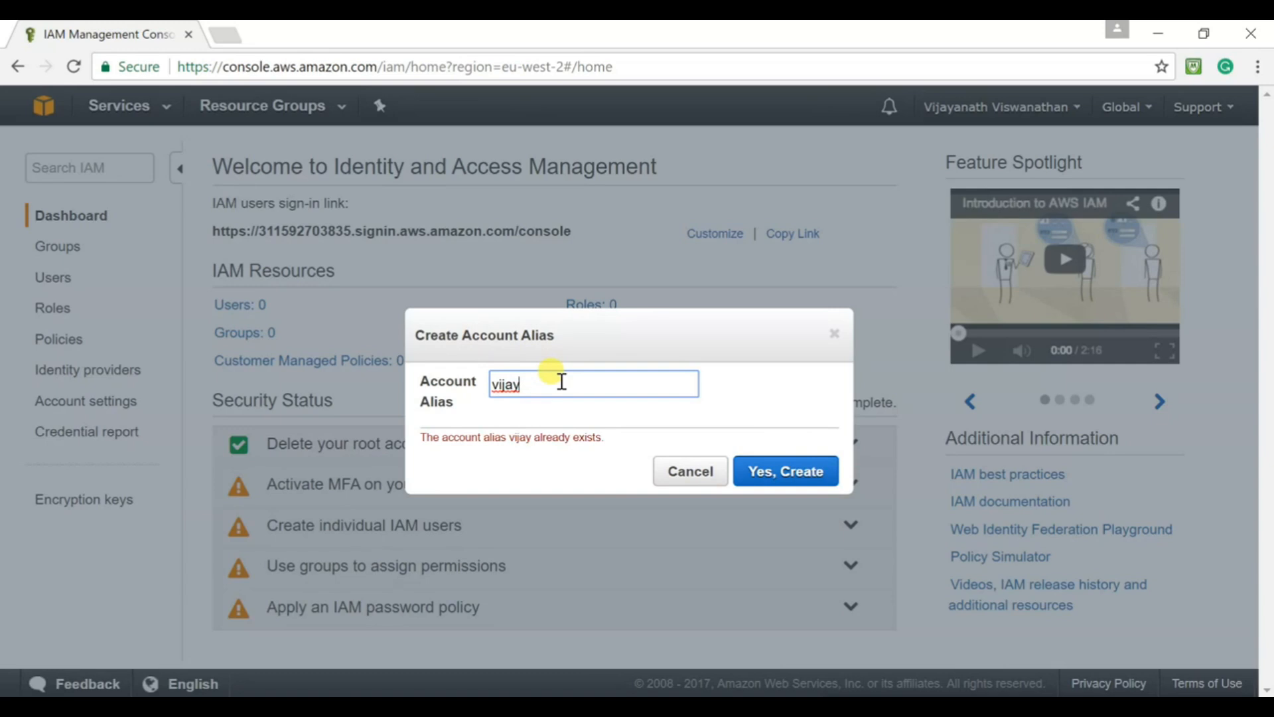
pyautogui.press('BackSpace')
pyautogui.press('BackSpace')
pyautogui.press('BackSpace')
pyautogui.press('BackSpace')
pyautogui.write('nathv')
pyautogui.click(754, 470)
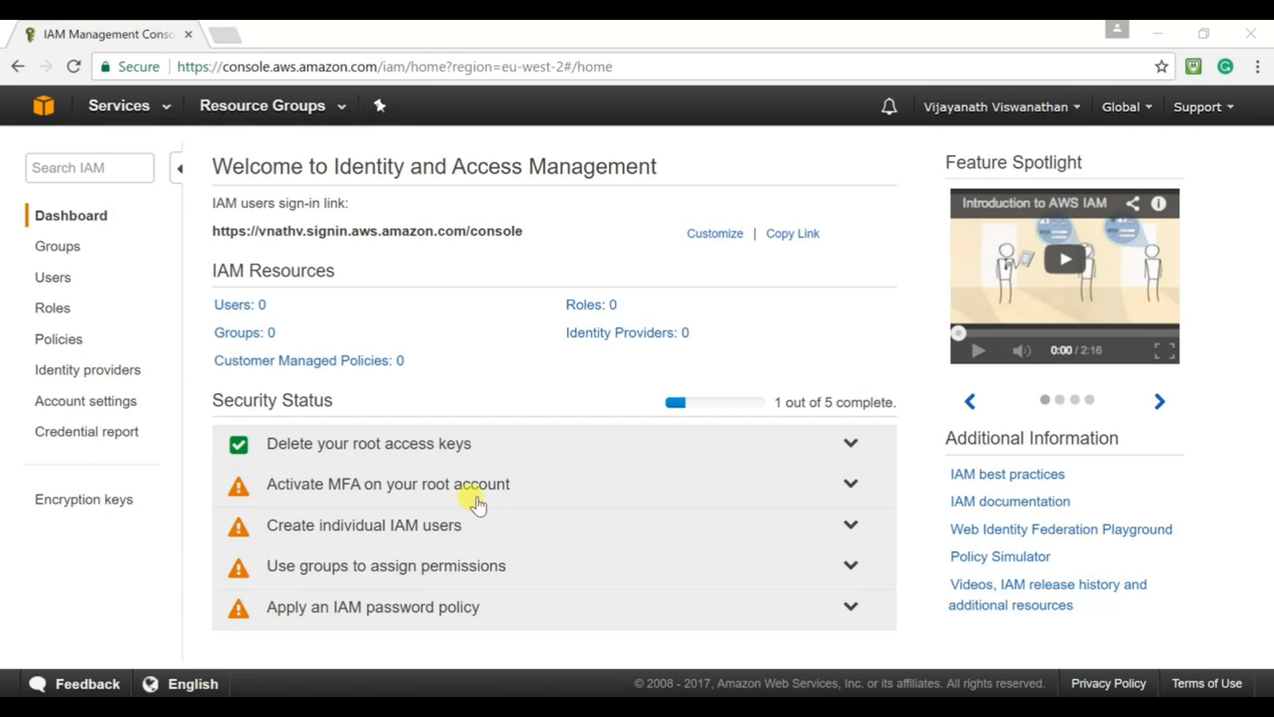
# Expand the 'Activate MFA on your root account' checklist item.
pyautogui.click(476, 495)
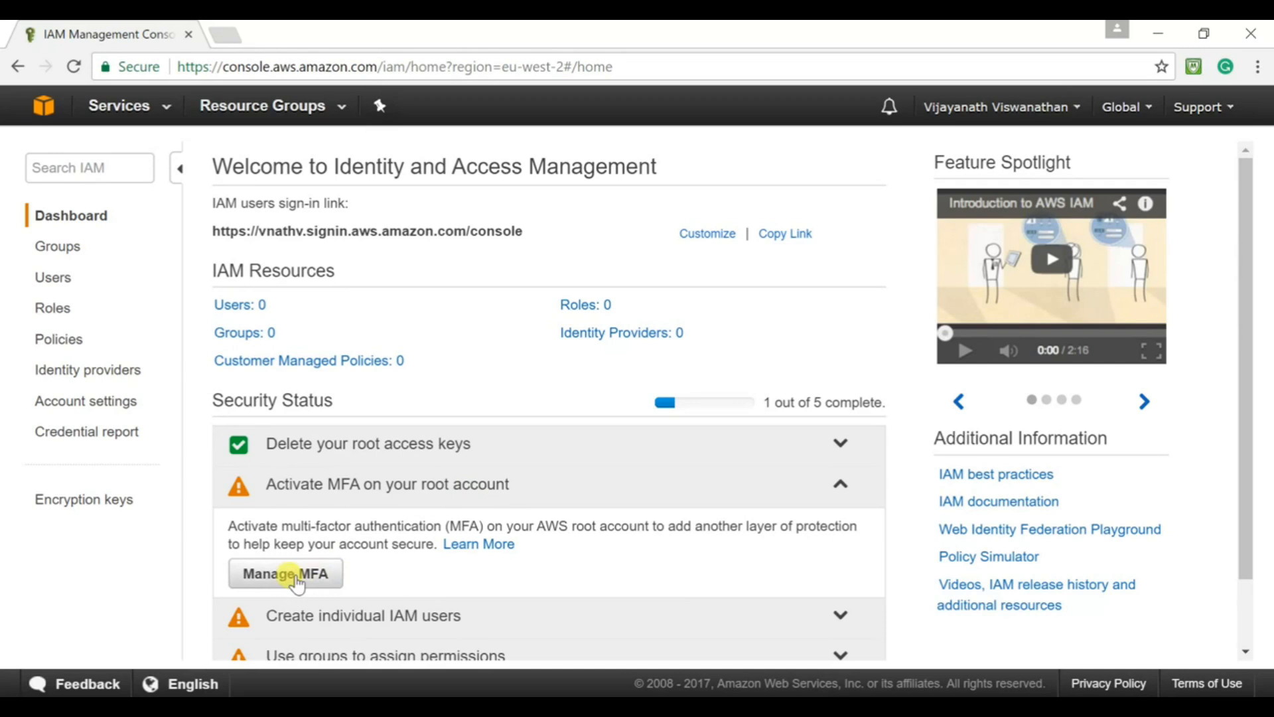
# Manage the root MFA device, keep 'A virtual MFA device' and continue to the app-install instructions.
pyautogui.click(298, 579)
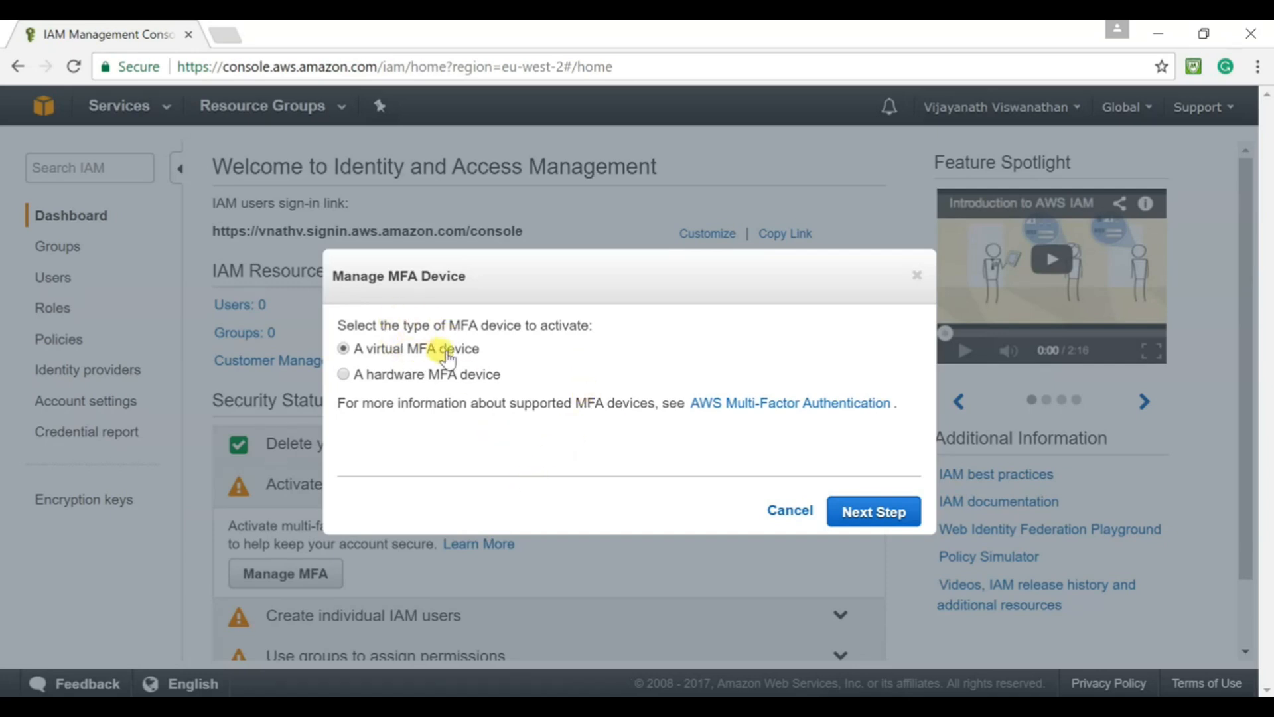
pyautogui.click(867, 514)
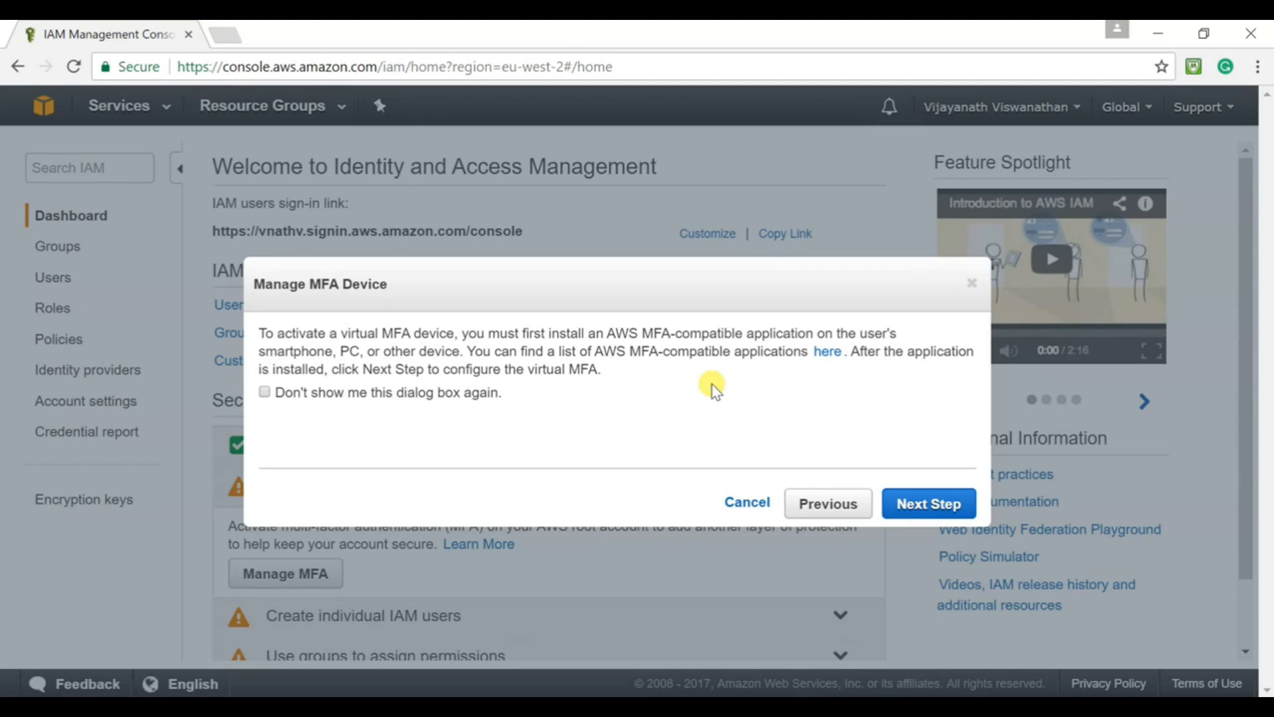
pyautogui.rightClick(828, 352)
# Open the MFA-compatible apps list in a new tab and follow Google Authenticator for Android.
pyautogui.click(909, 364)
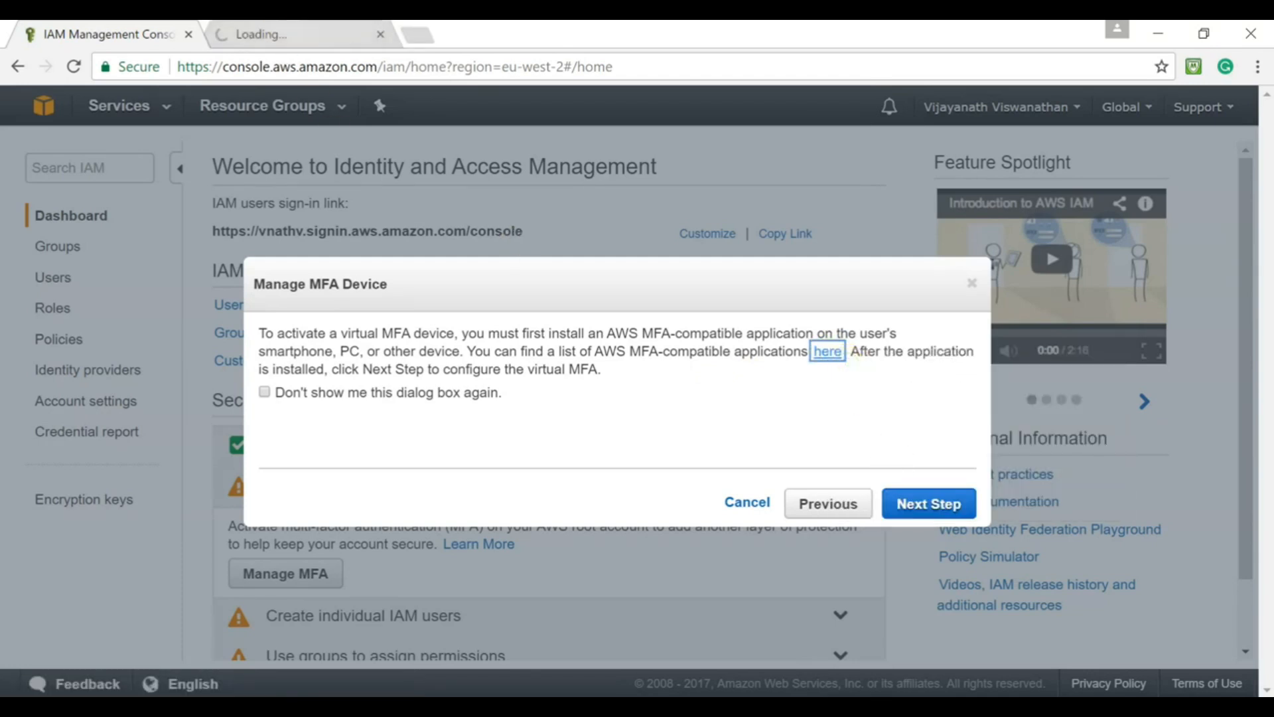
pyautogui.click(292, 38)
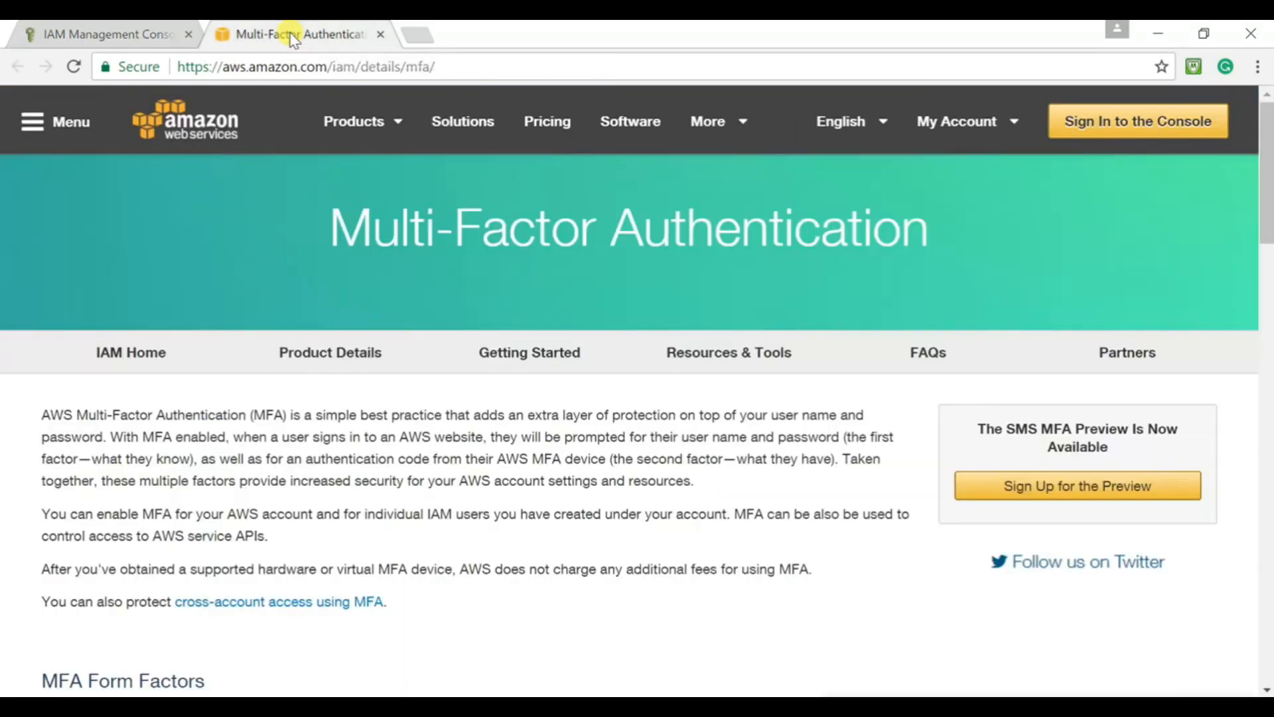
pyautogui.scroll(-5, 716, 495)
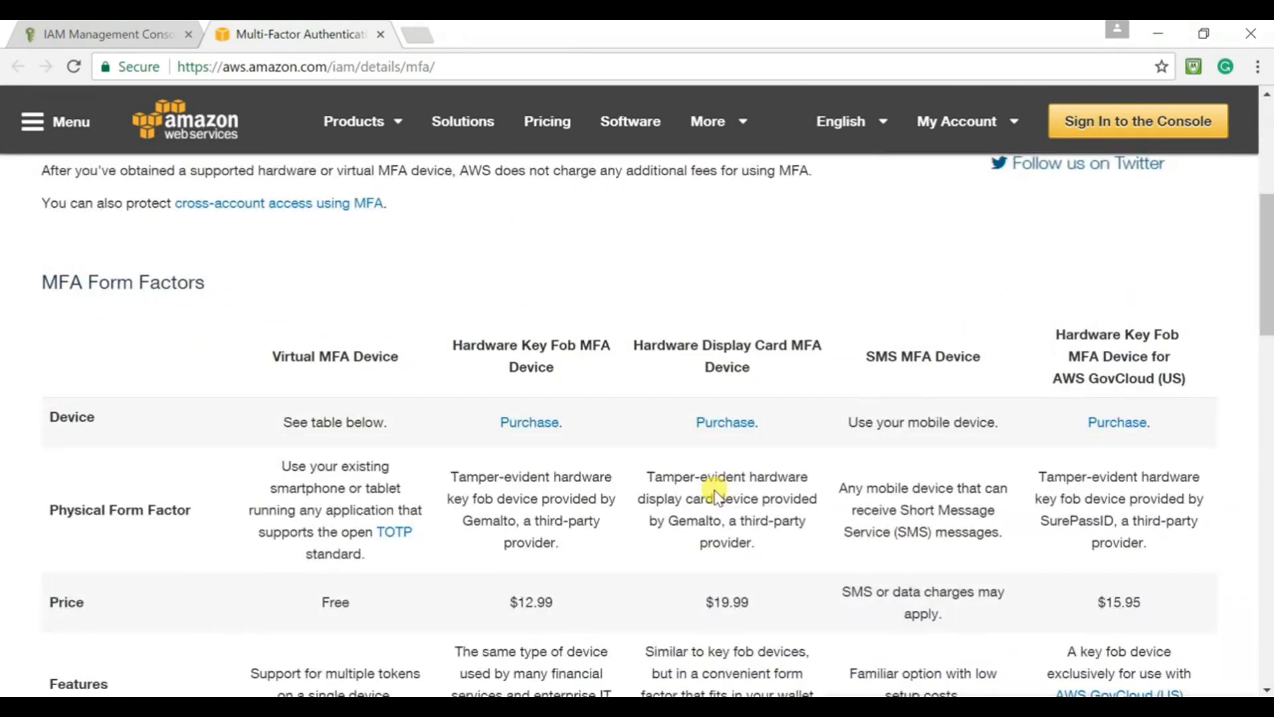
pyautogui.scroll(-7, 717, 494)
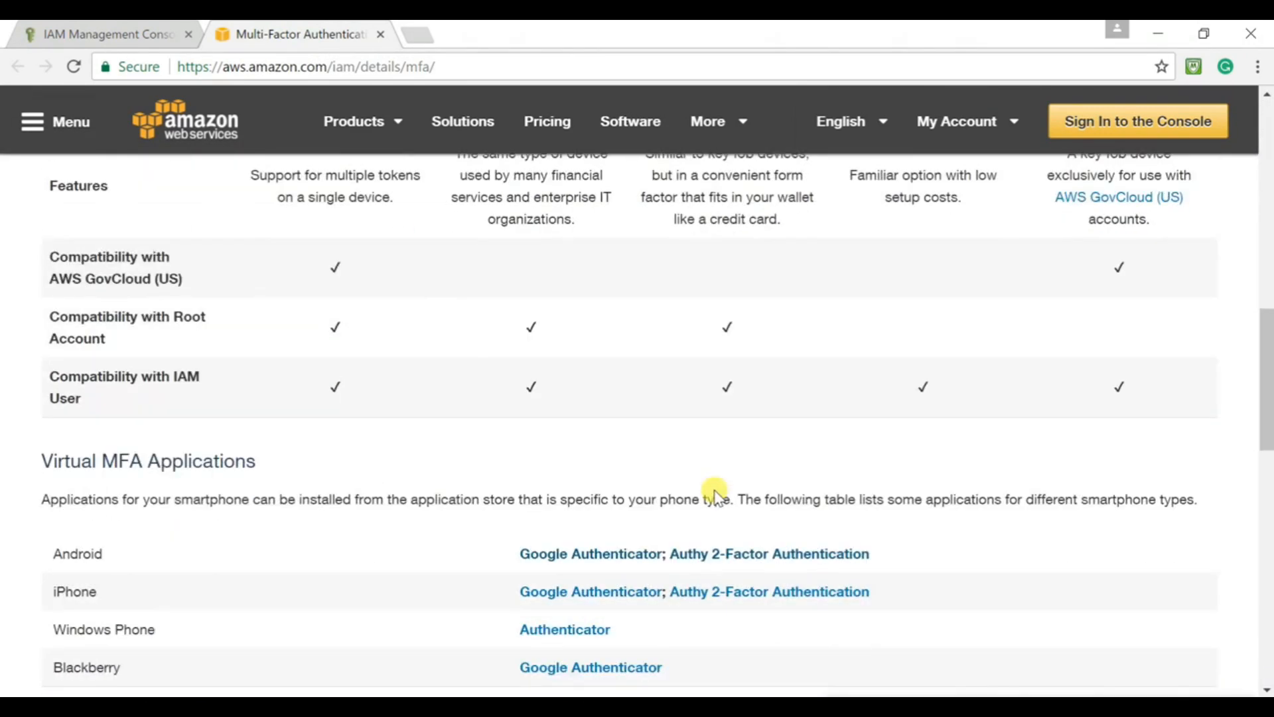
pyautogui.scroll(-4, 716, 494)
pyautogui.scroll(1, 714, 491)
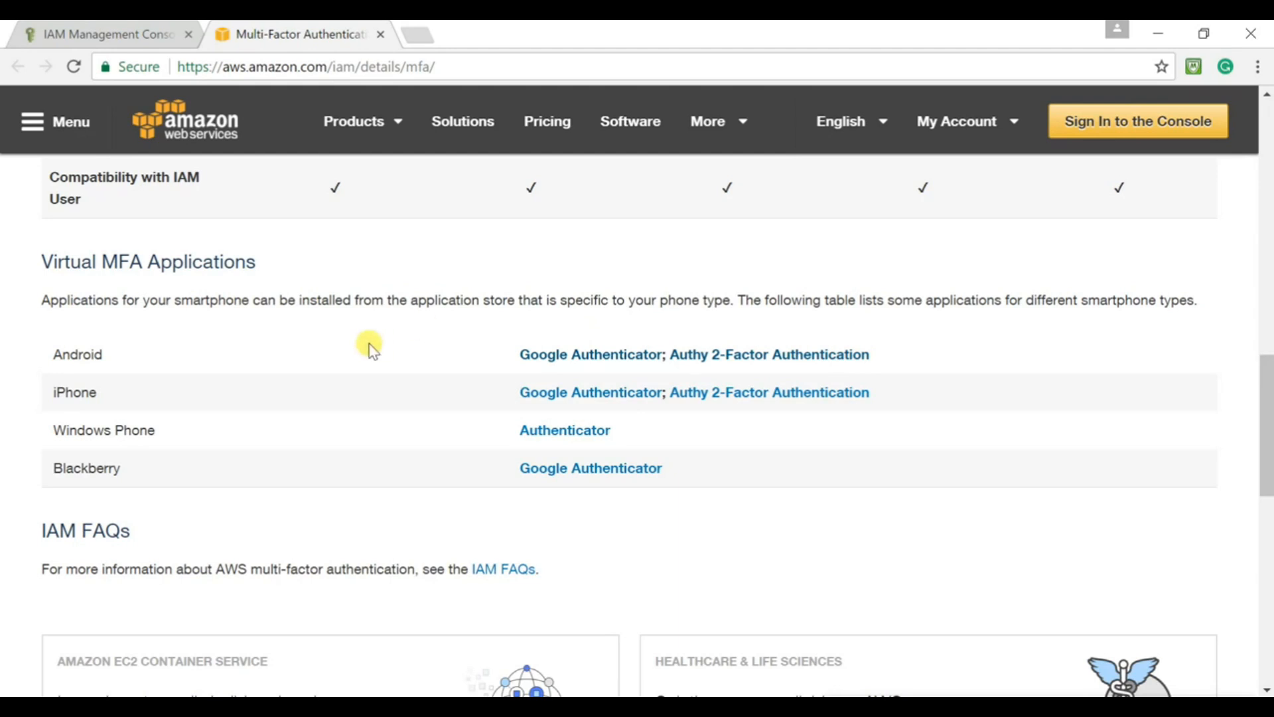
pyautogui.scroll(2, 368, 345)
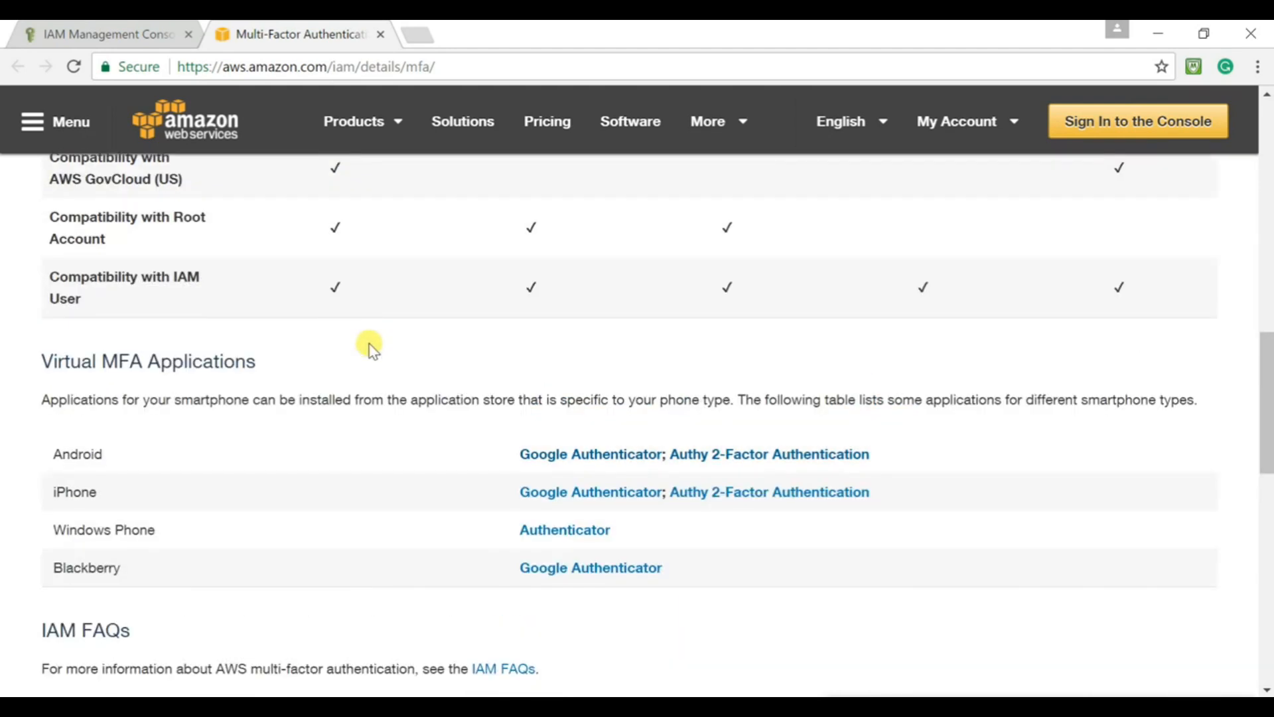
pyautogui.scroll(-2, 368, 345)
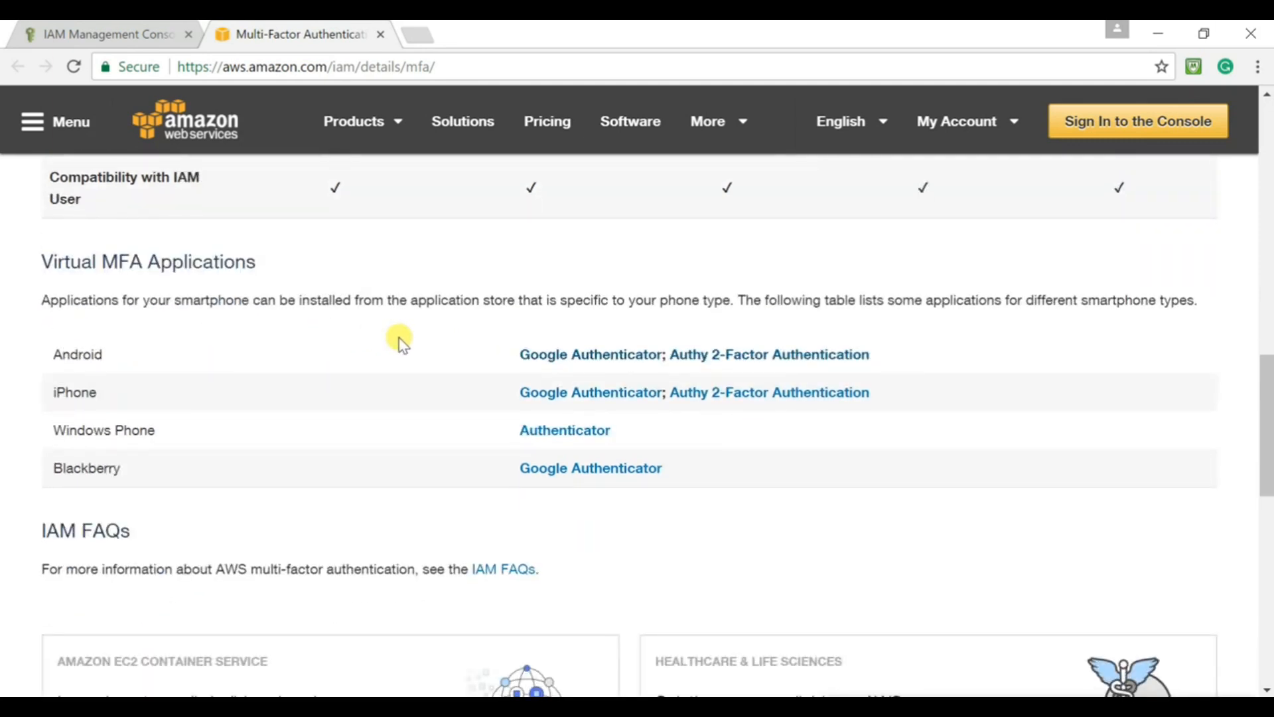
pyautogui.click(594, 357)
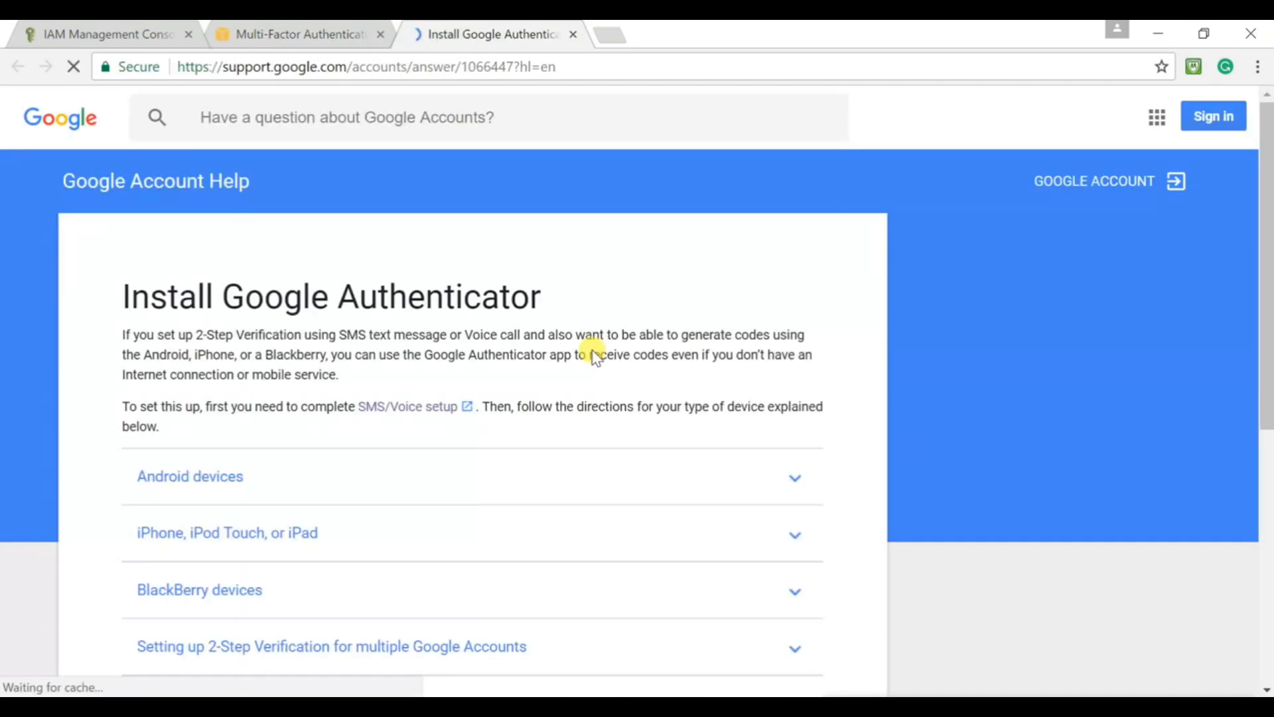
# Read the expanded Android instructions for Google Authenticator, then go back to the Multi-Factor Authentication tab.
pyautogui.scroll(-3, 592, 355)
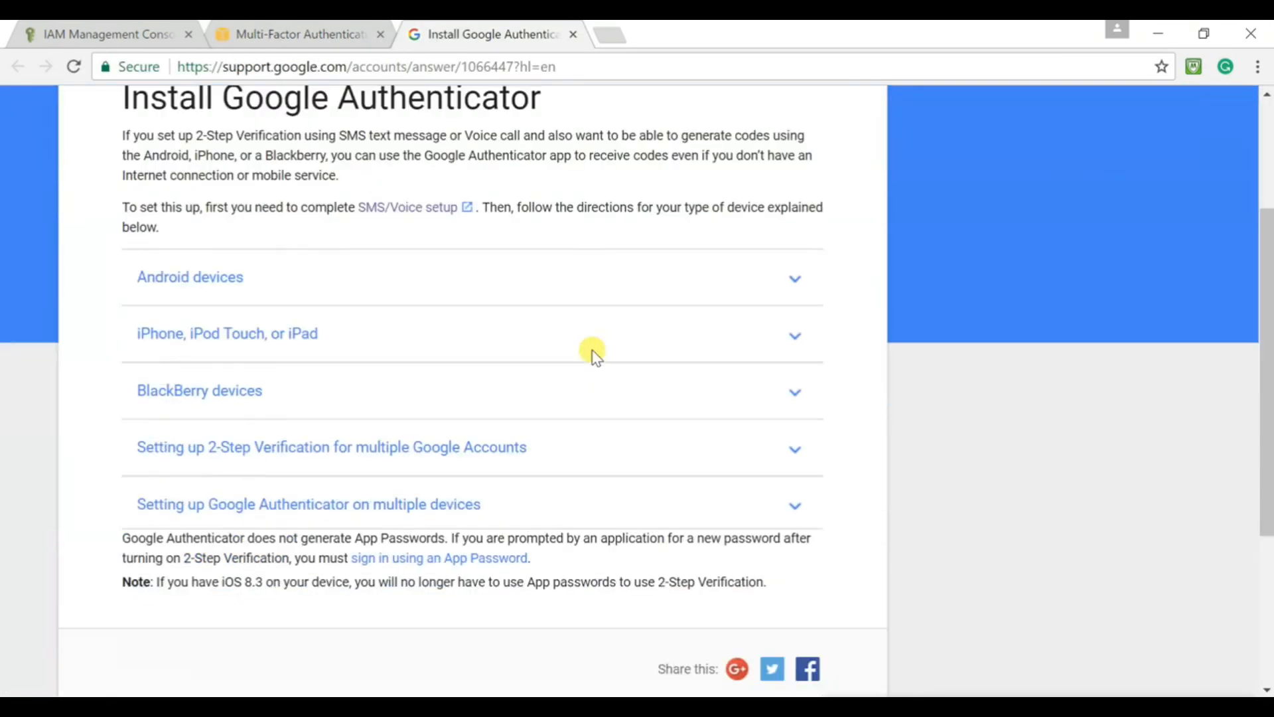
pyautogui.click(798, 284)
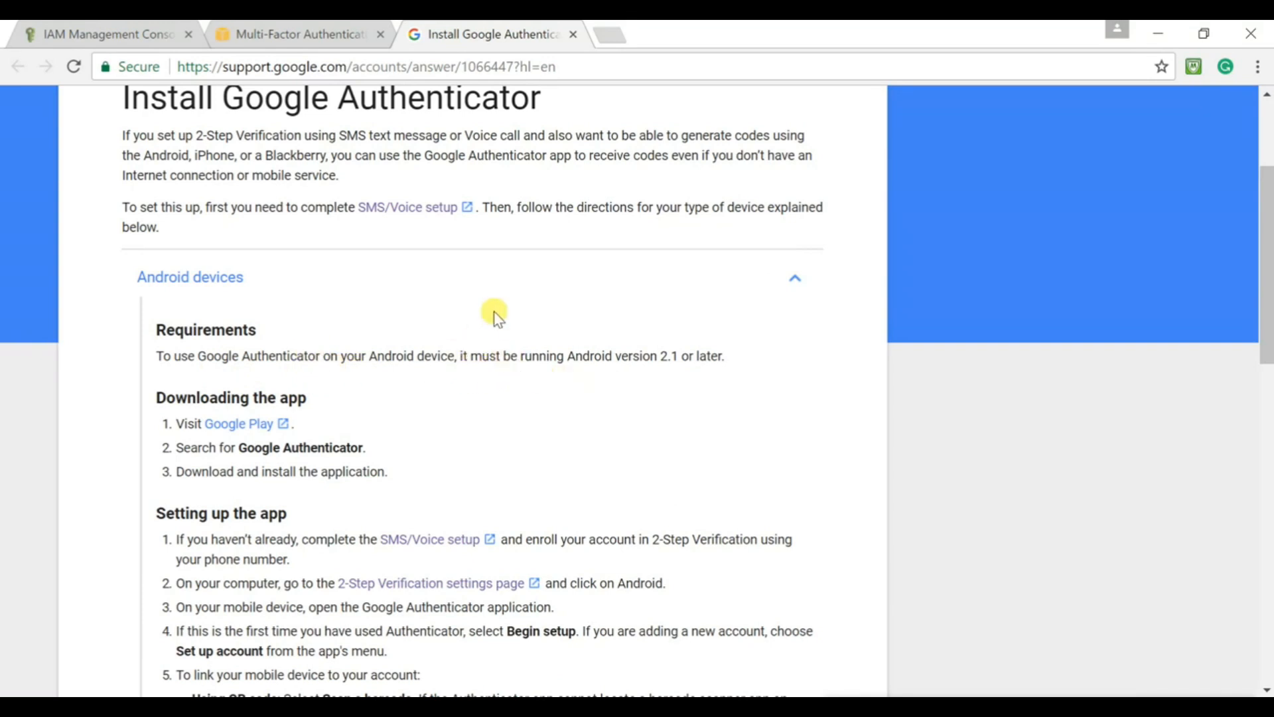
pyautogui.scroll(-2, 504, 319)
pyautogui.scroll(1, 521, 332)
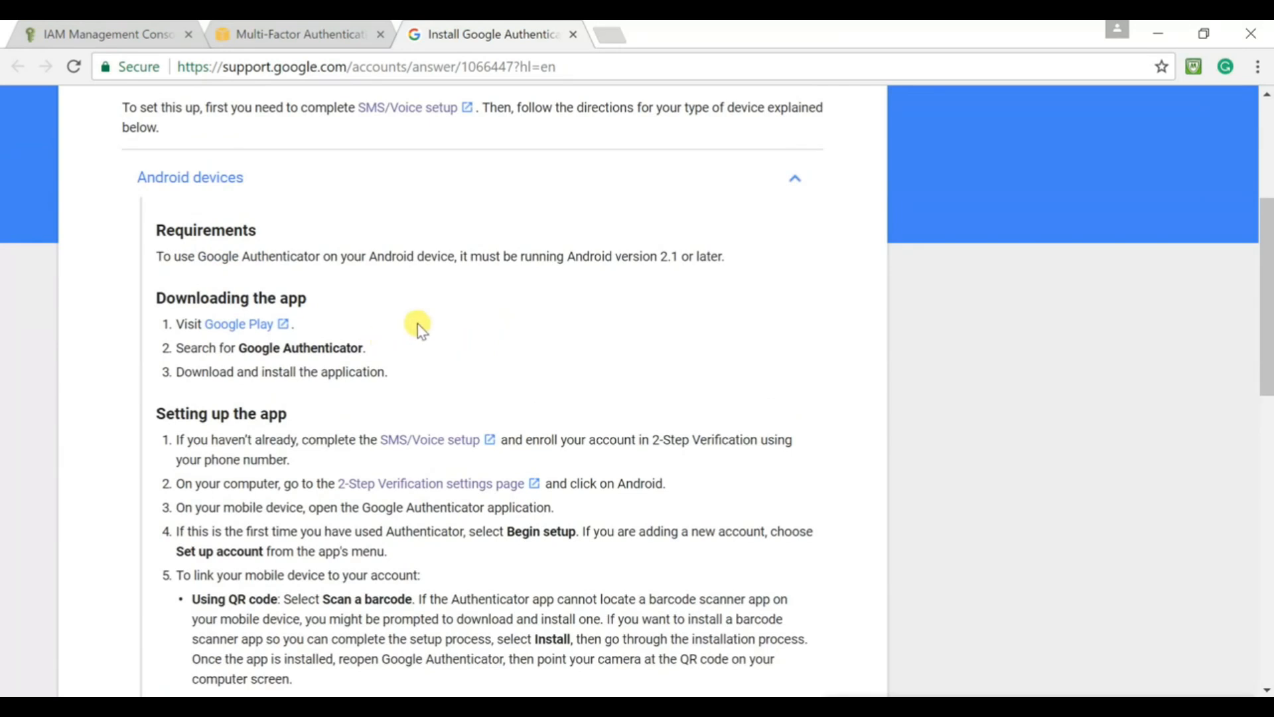
pyautogui.scroll(-3, 418, 327)
pyautogui.scroll(1, 401, 307)
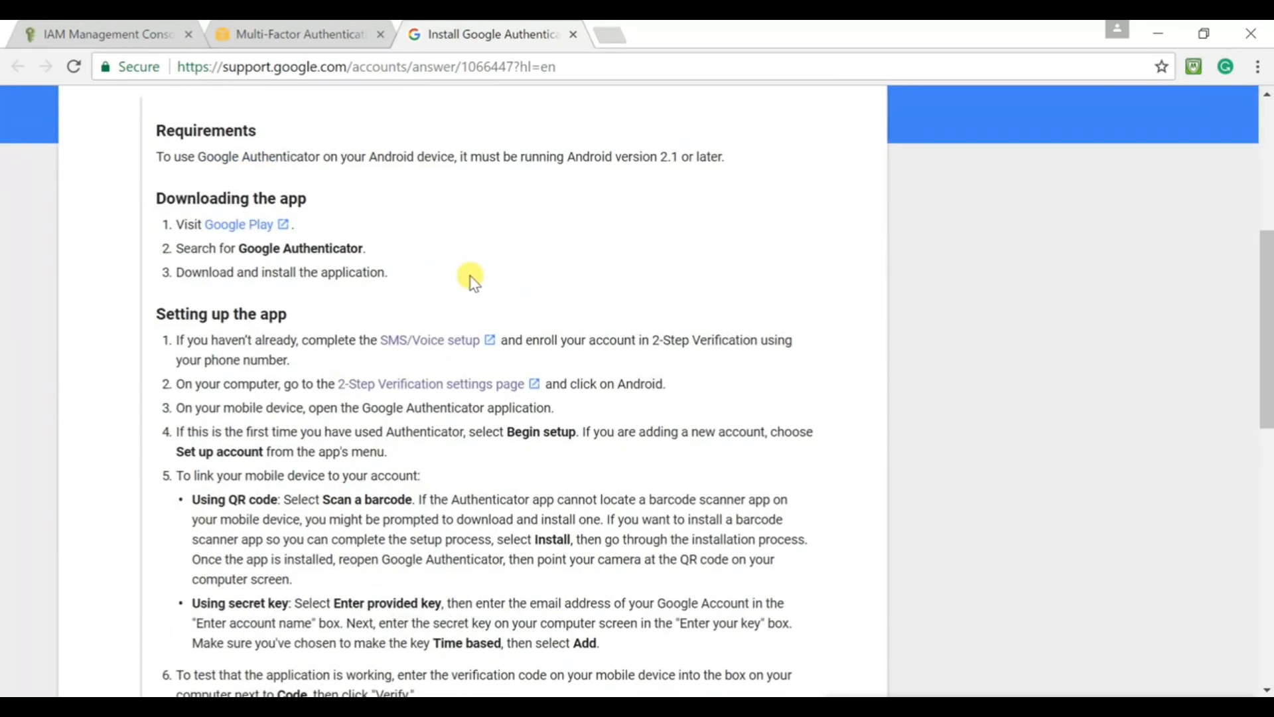
pyautogui.scroll(-1, 473, 282)
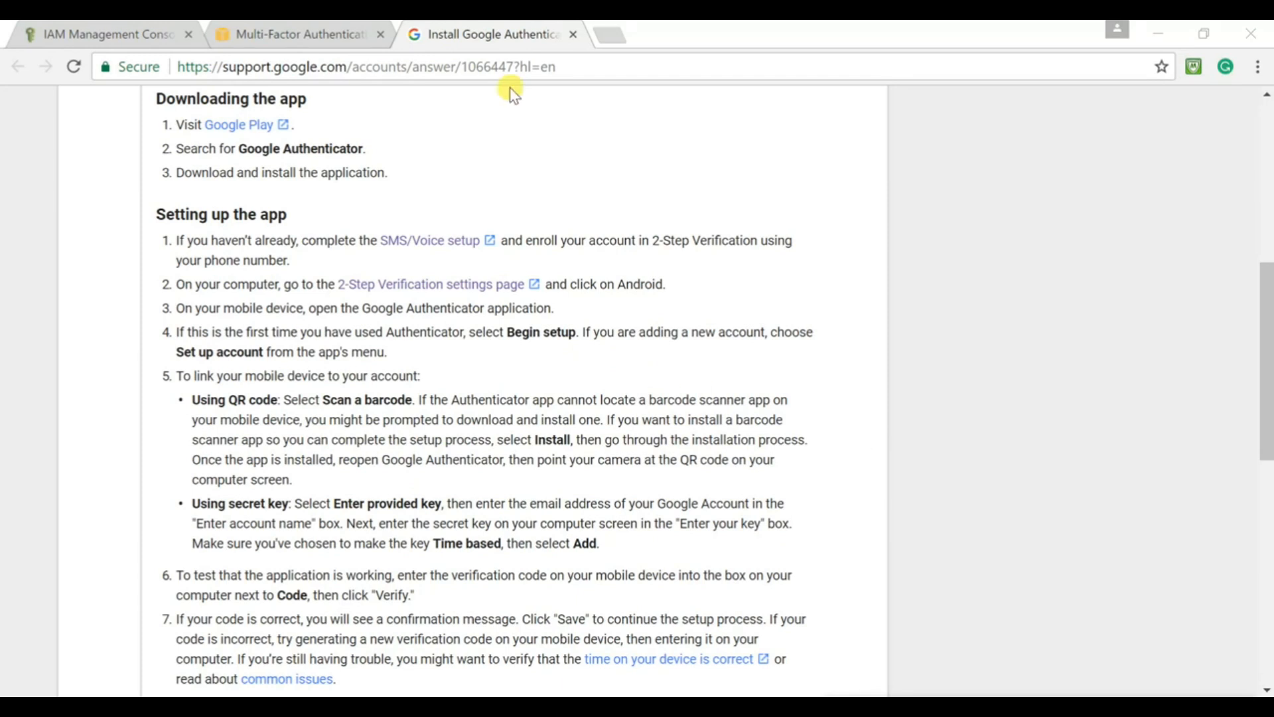
pyautogui.click(289, 34)
# Return to the IAM console tab and advance MFA setup to the QR code step.
pyautogui.click(81, 30)
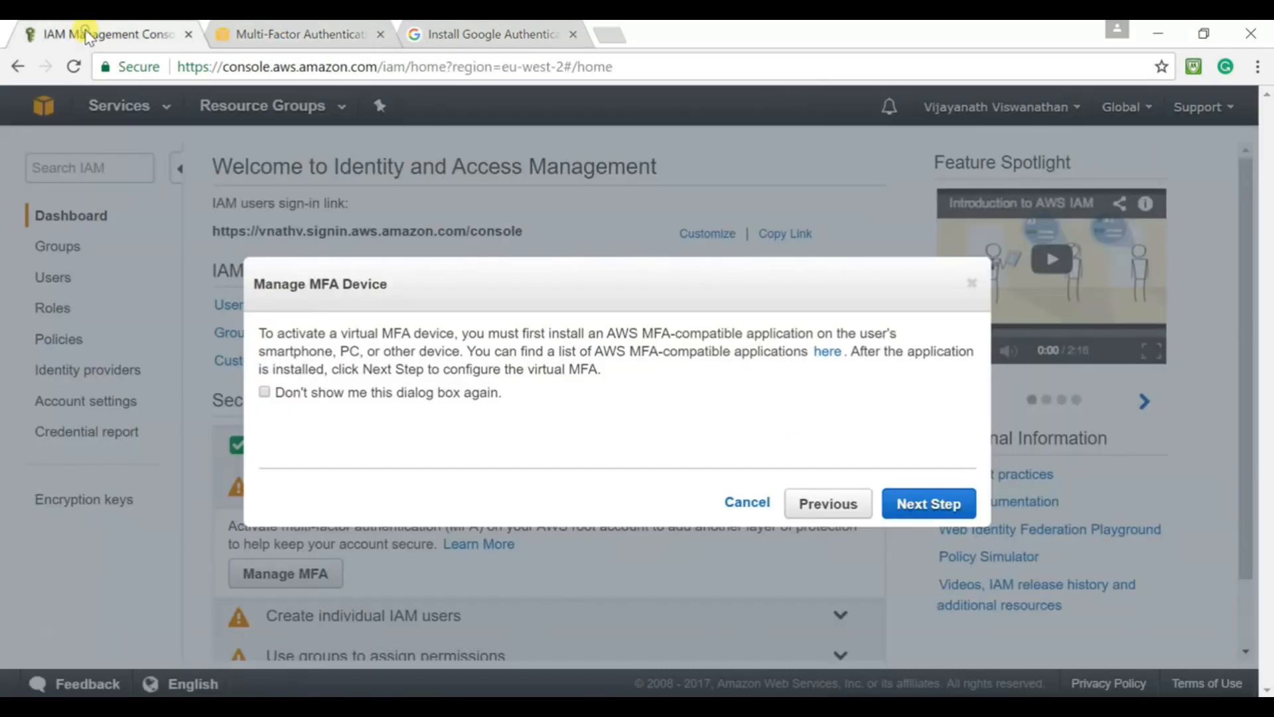
pyautogui.click(915, 506)
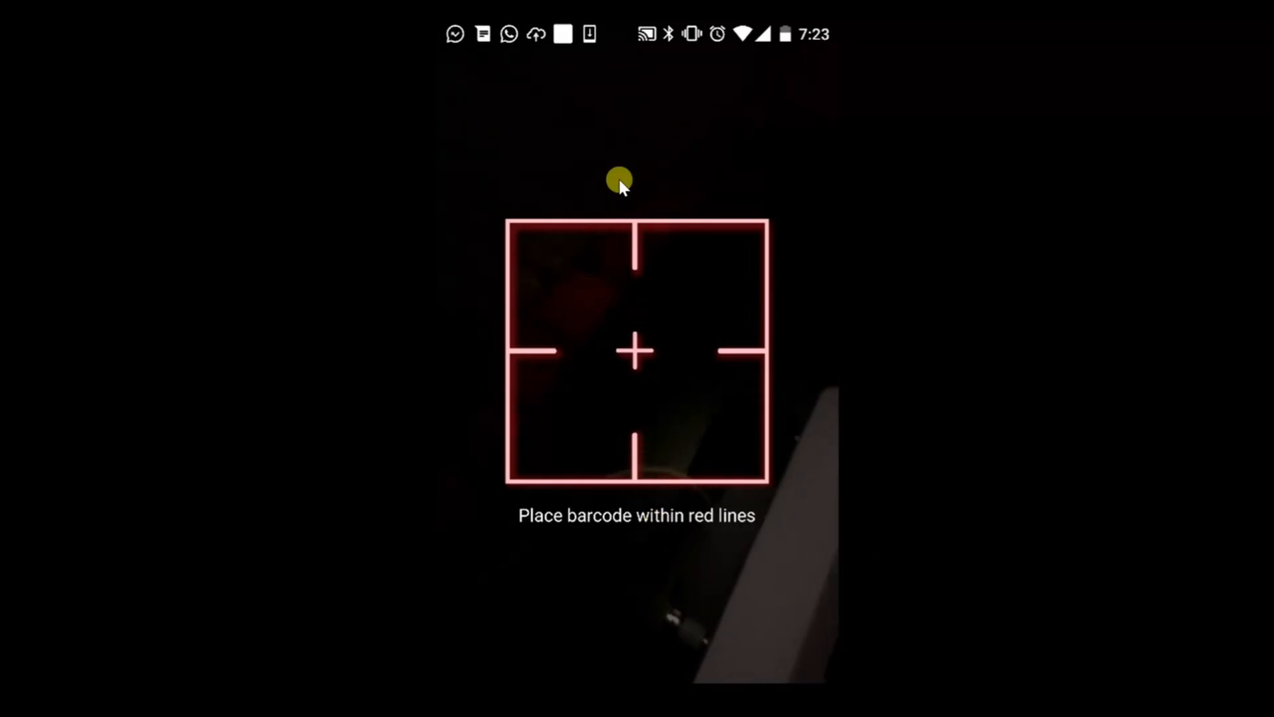
# Return from the phone's Authenticator scanner to the on-screen QR code.
pyautogui.hotkey('alt', 'Tab')
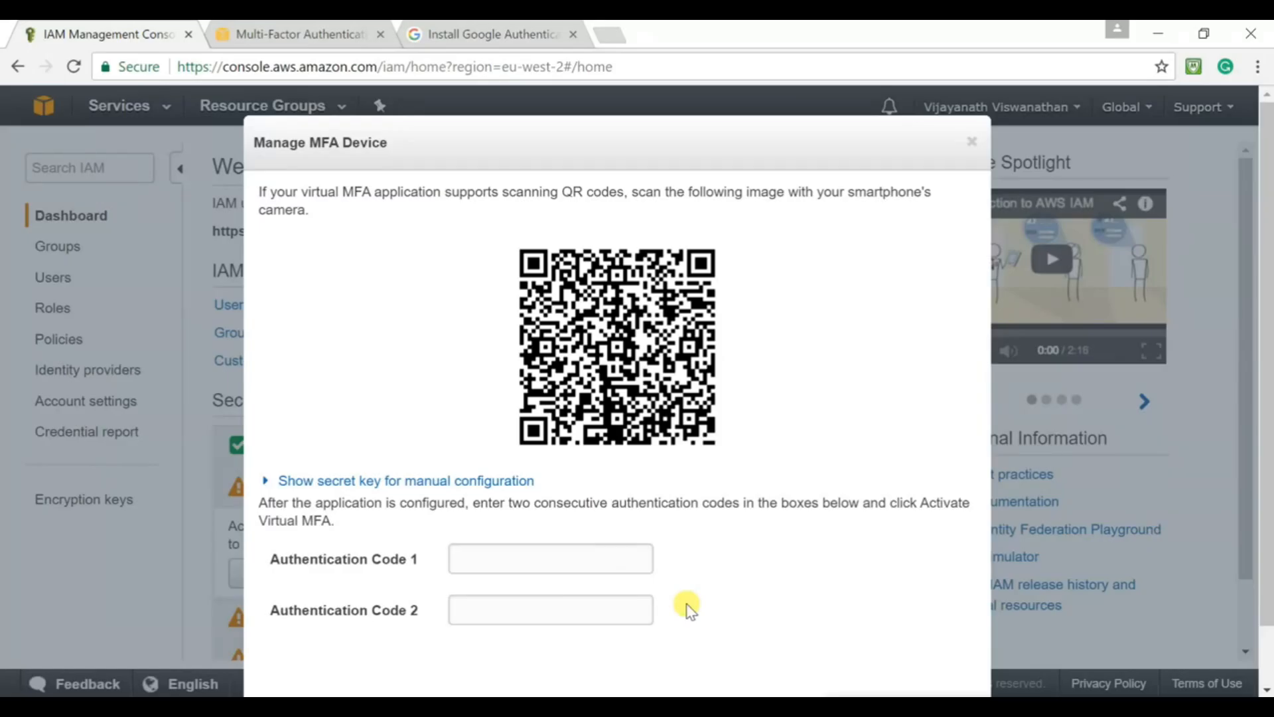
# Fill Authentication Code 1 and 2 with consecutive Authenticator codes and activate virtual MFA.
pyautogui.click(491, 560)
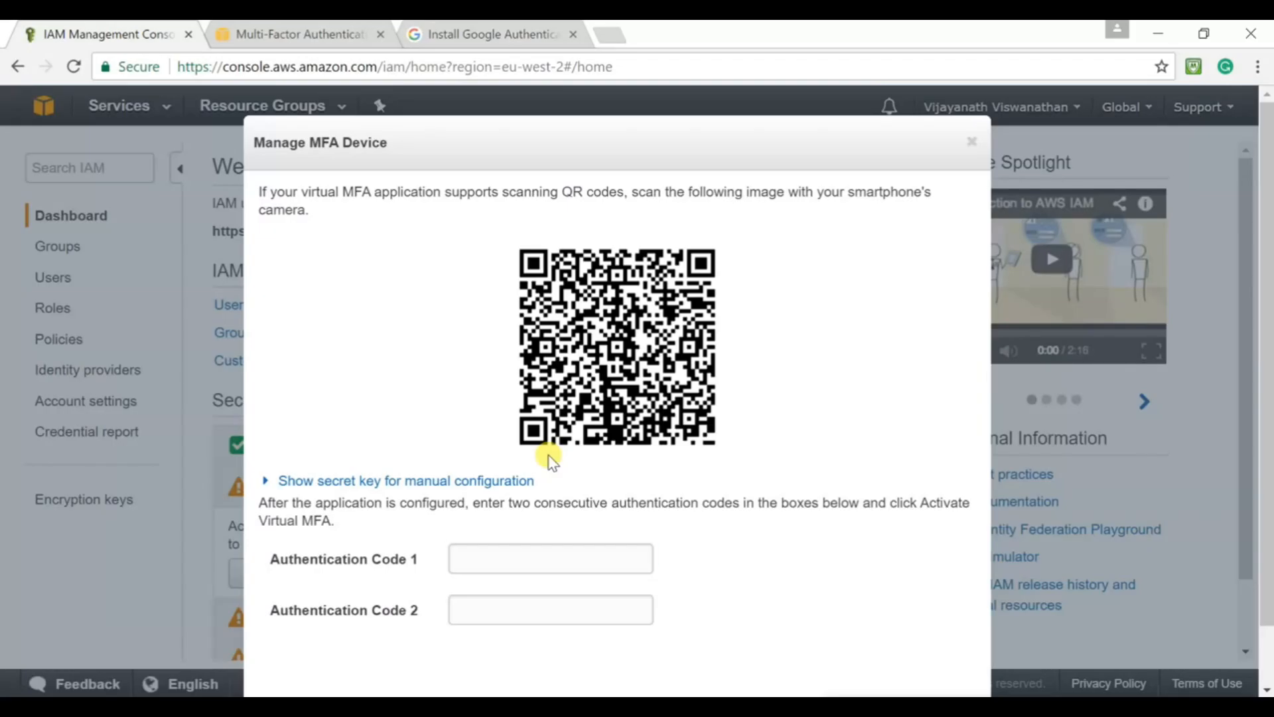
pyautogui.click(457, 564)
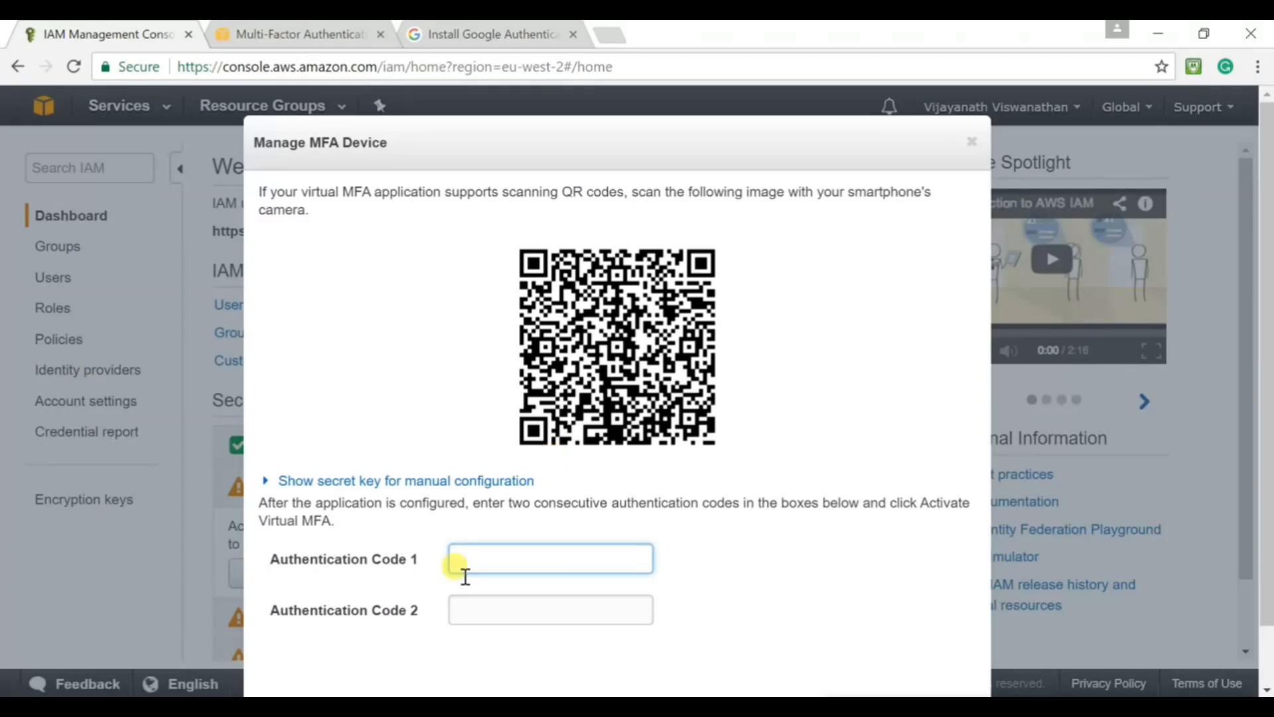
pyautogui.click(494, 607)
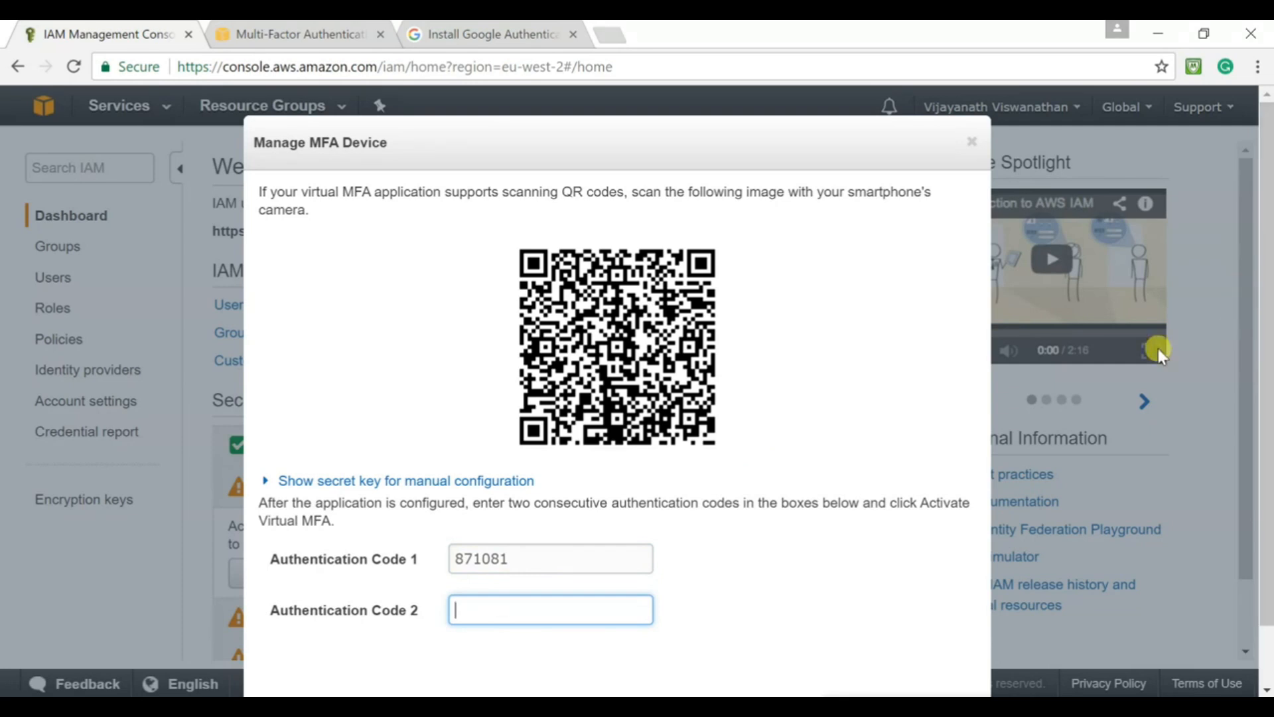
pyautogui.scroll(-1, 1010, 401)
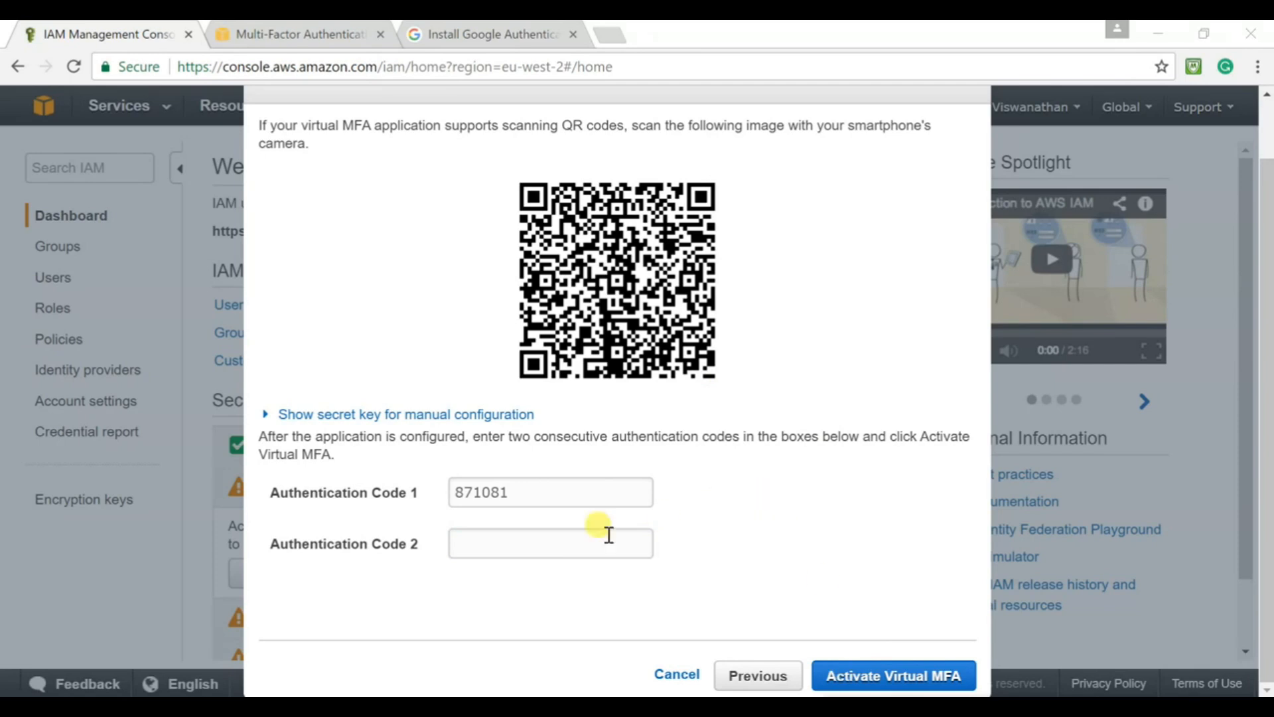
pyautogui.click(536, 550)
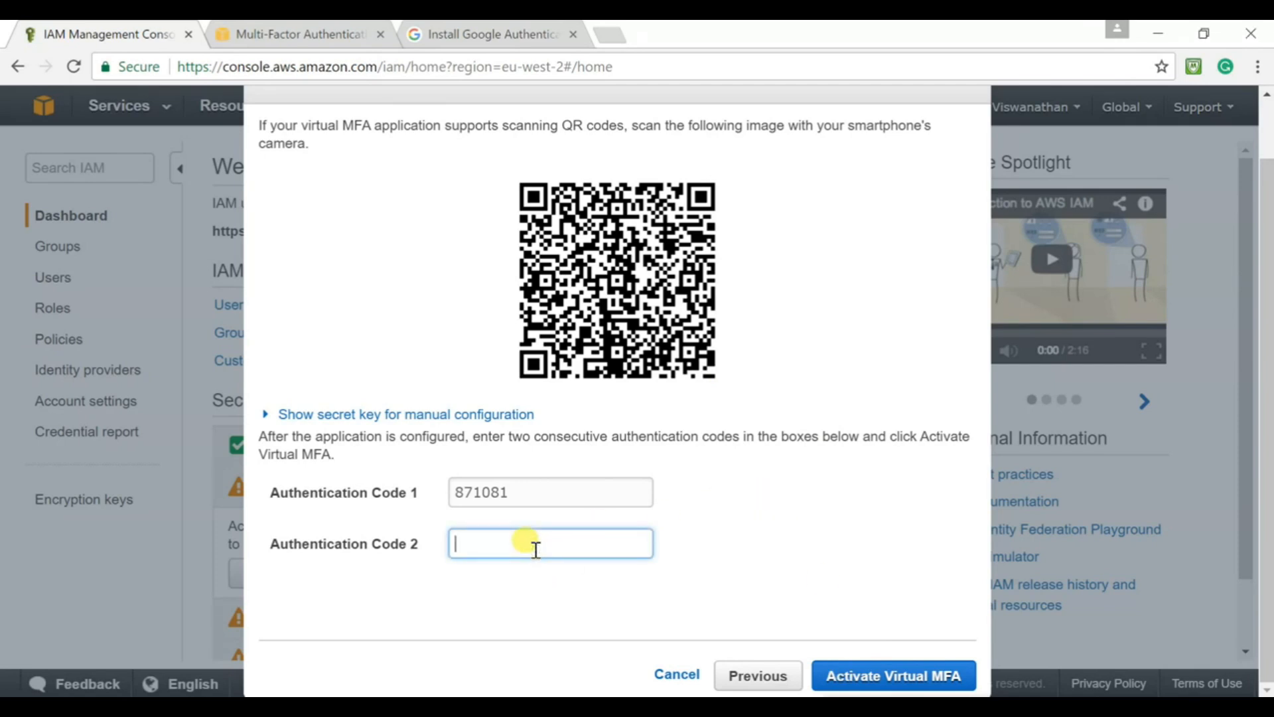
pyautogui.click(881, 678)
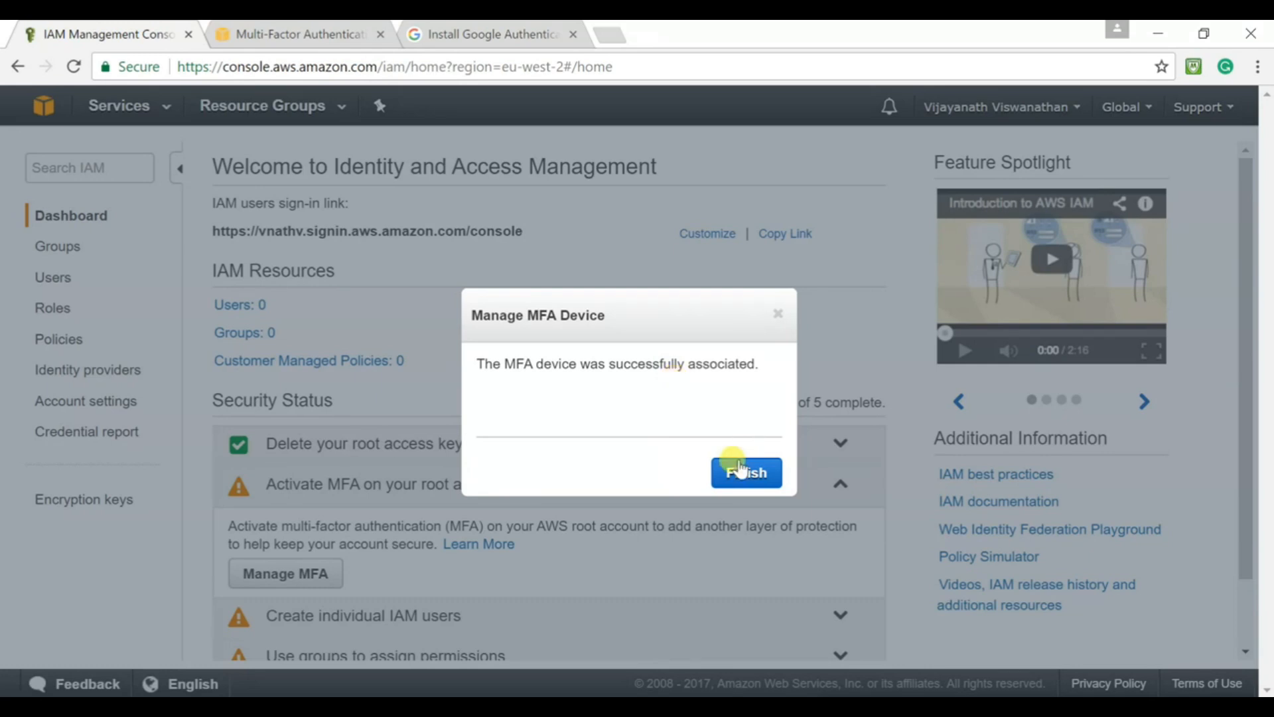
# Finish MFA, refresh the dashboard to 2 of 5, and open Manage Users from Create individual IAM users.
pyautogui.click(741, 474)
pyautogui.click(73, 66)
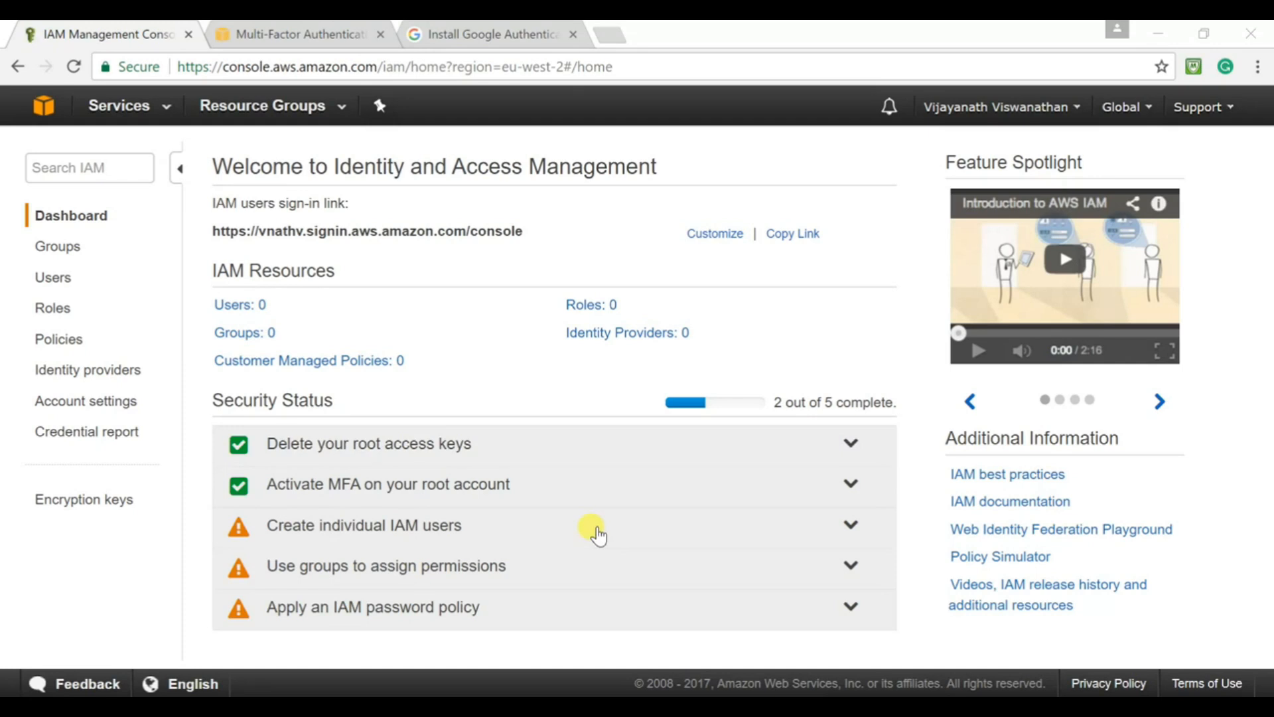
pyautogui.click(596, 531)
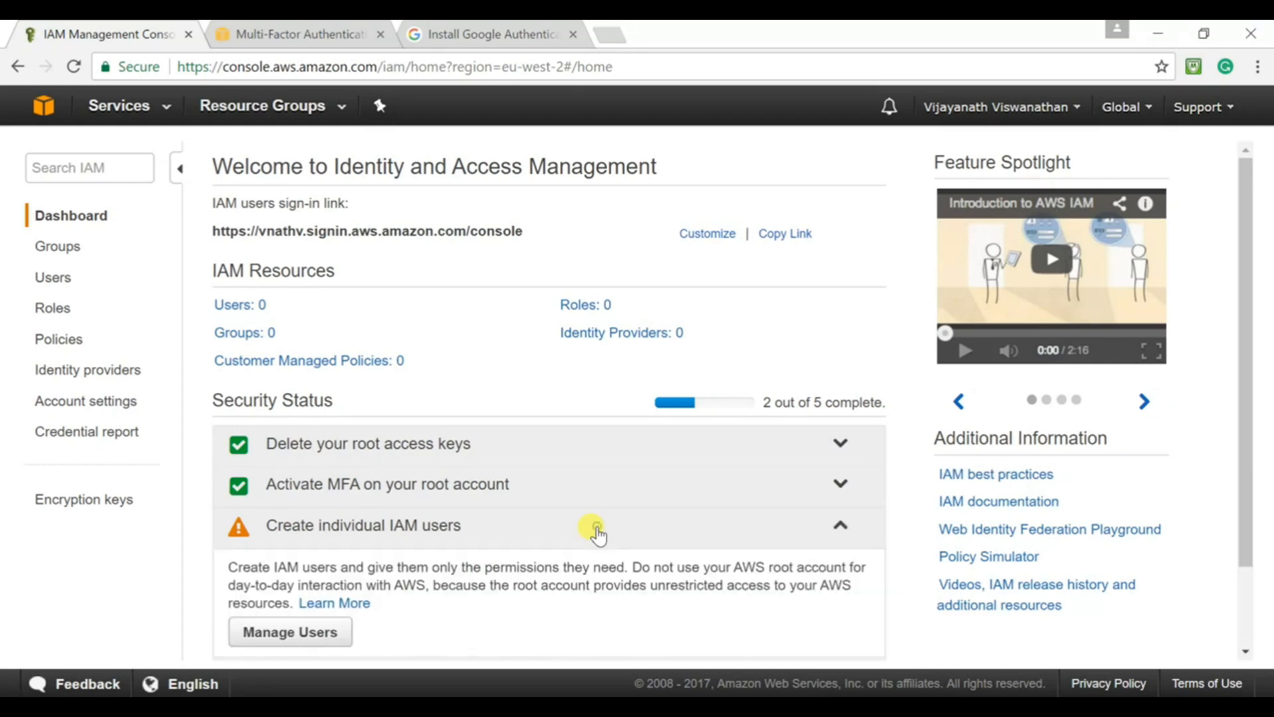
pyautogui.scroll(-2, 595, 533)
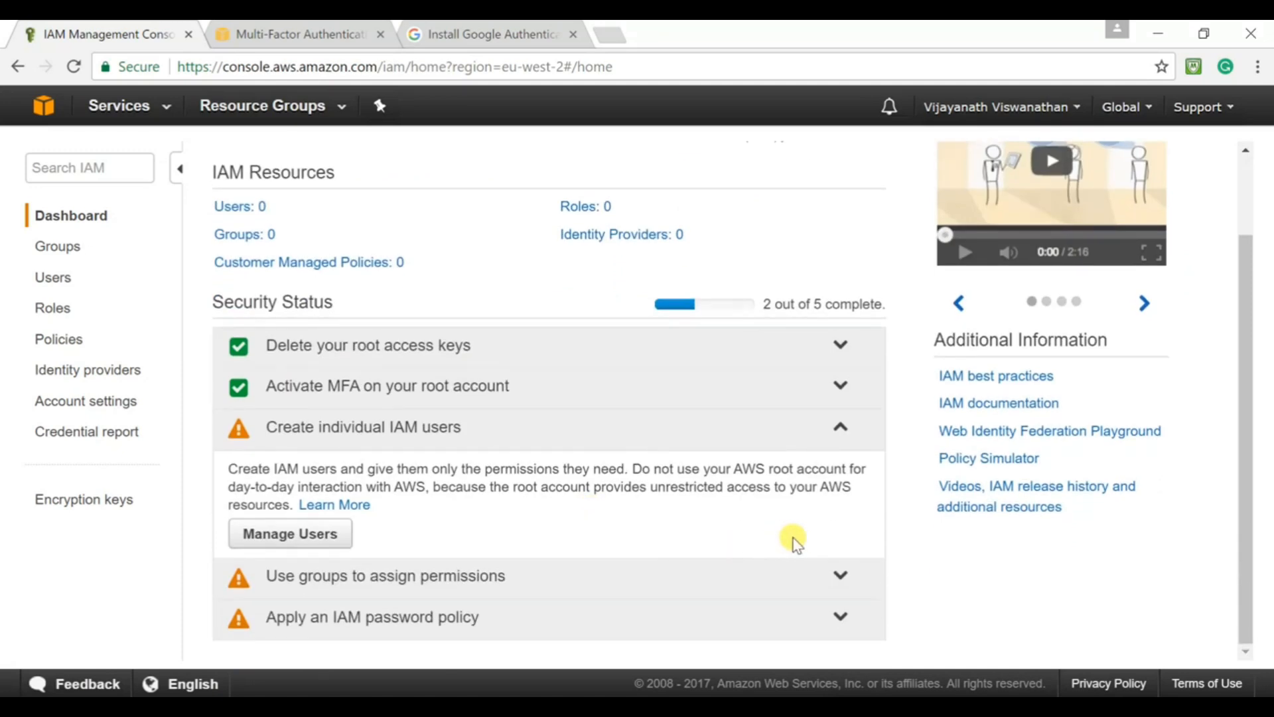
pyautogui.click(308, 541)
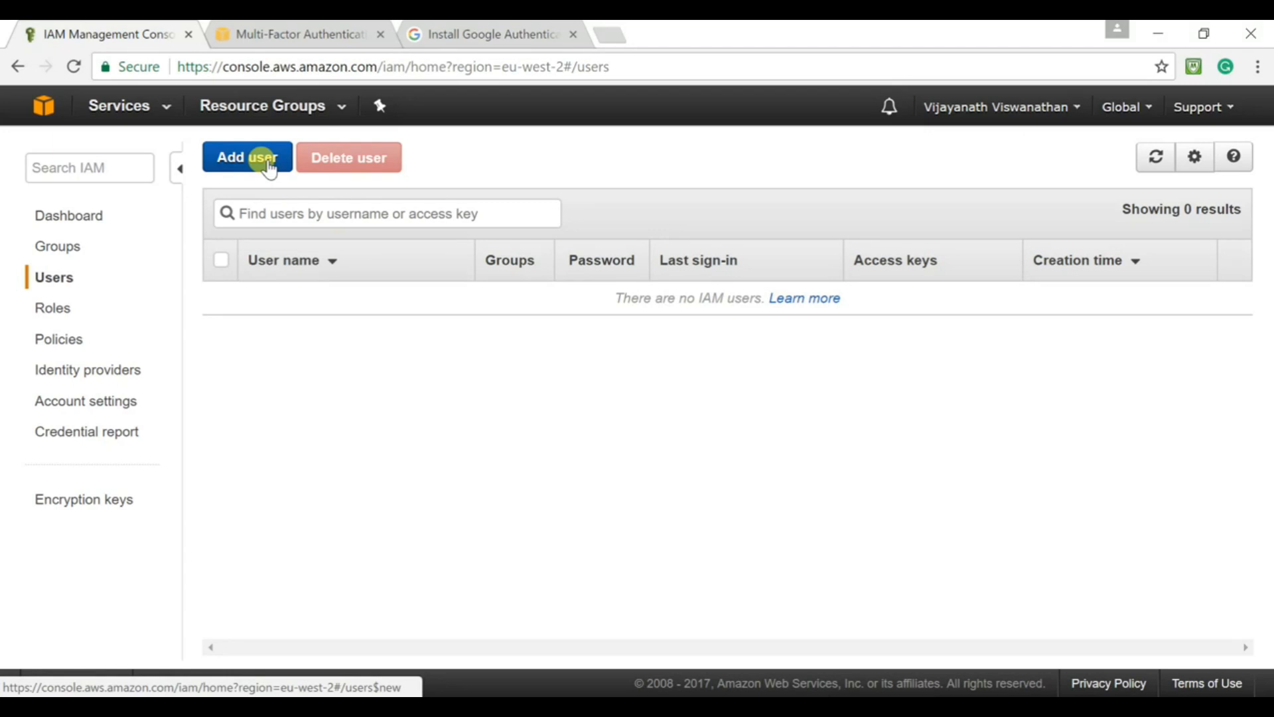
# Start a new IAM user and enter the first user's name.
pyautogui.click(269, 166)
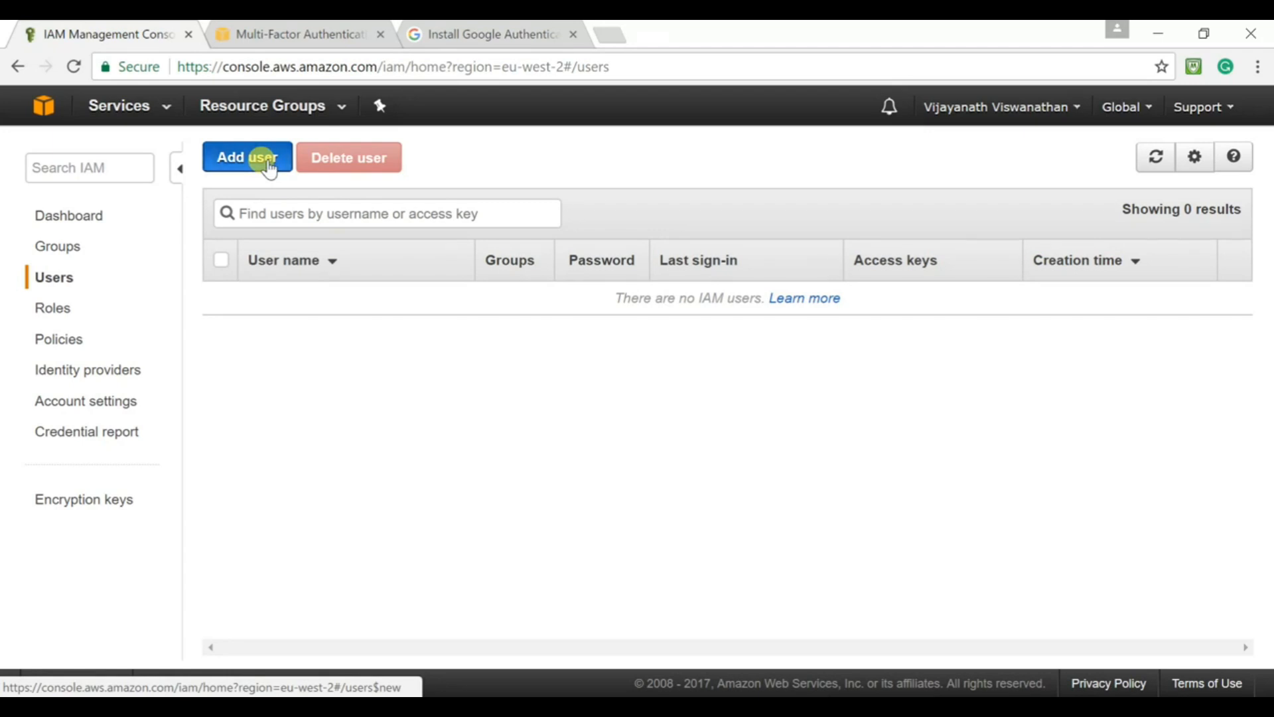
pyautogui.click(410, 352)
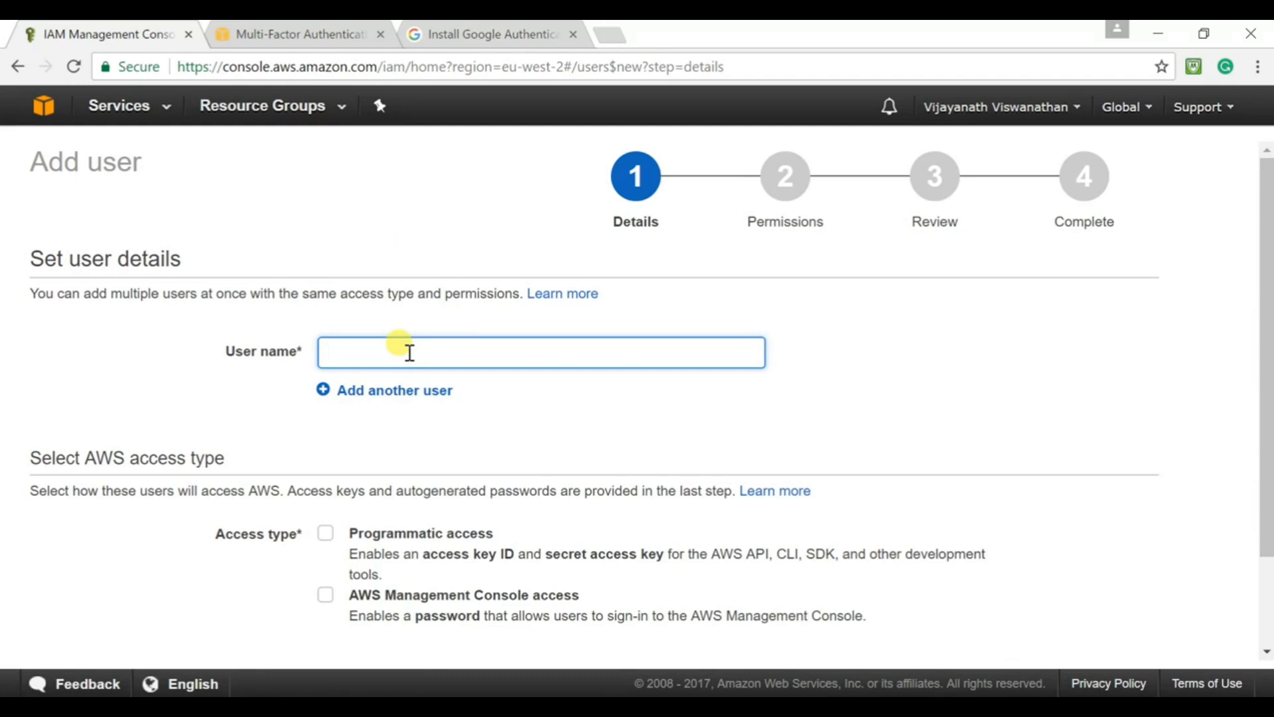
pyautogui.write('Vijaynath')
pyautogui.scroll(-2, 569, 421)
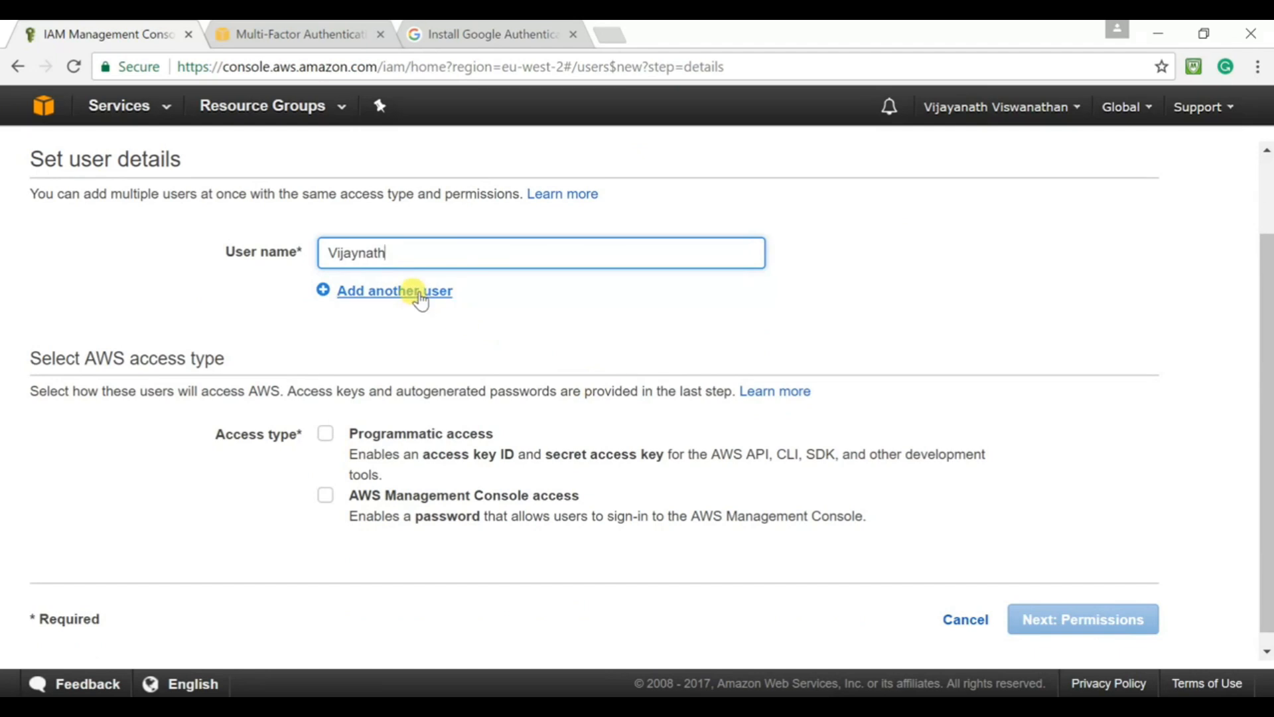
# Add a second user row with another name, which shows an invalid-name warning.
pyautogui.click(420, 300)
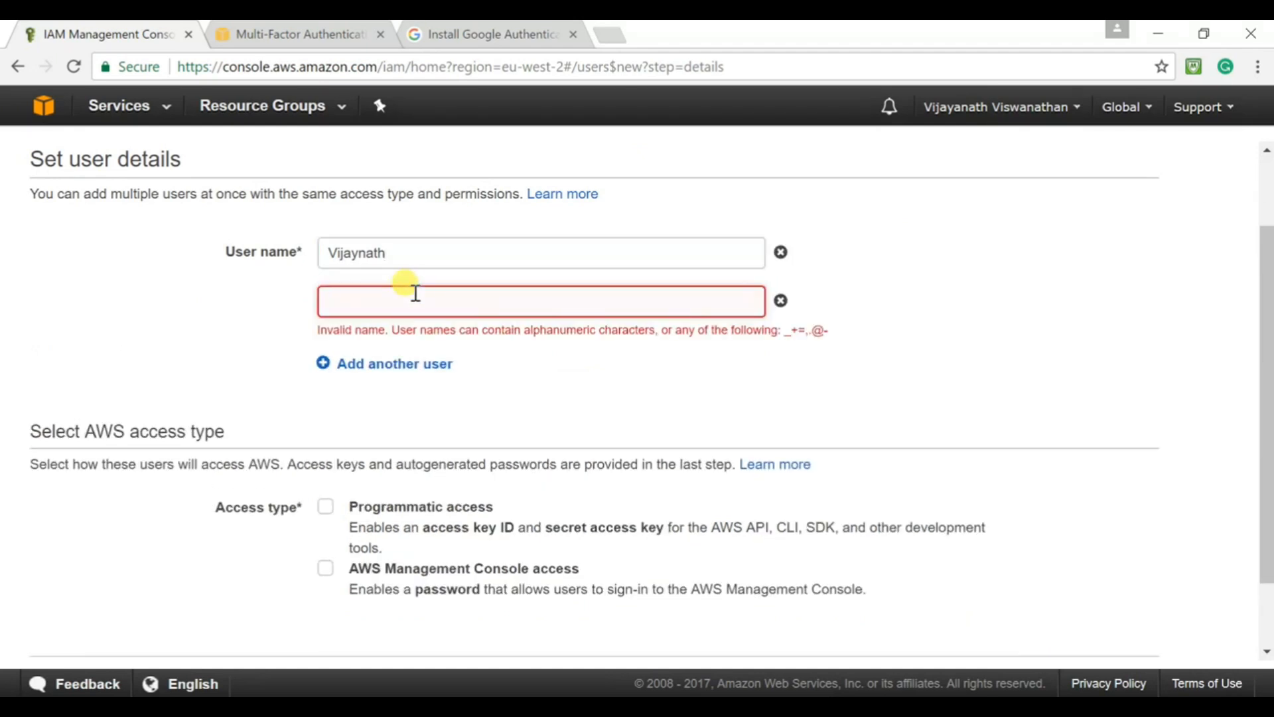
pyautogui.write('vnathv')
pyautogui.click(545, 411)
pyautogui.scroll(-1, 593, 390)
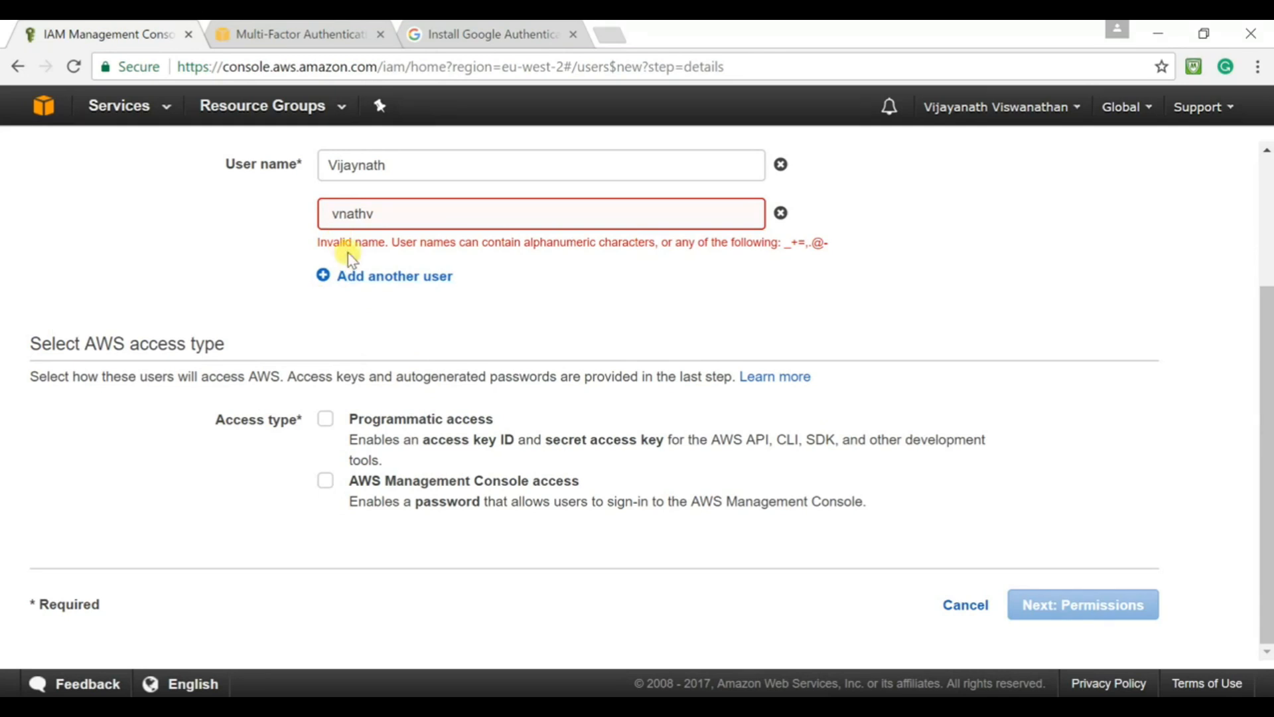
# Grant programmatic and console access with an autogenerated, must-reset password, and continue to Permissions.
pyautogui.click(327, 420)
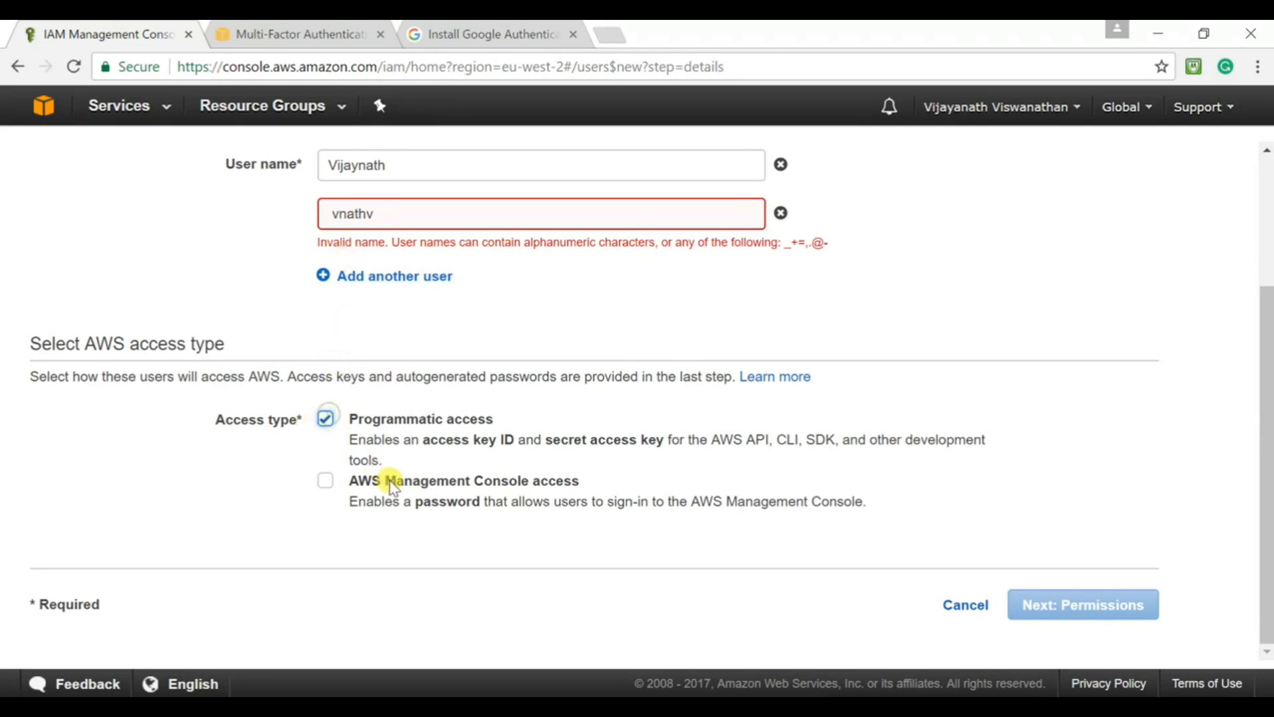
pyautogui.click(325, 483)
pyautogui.scroll(-3, 863, 456)
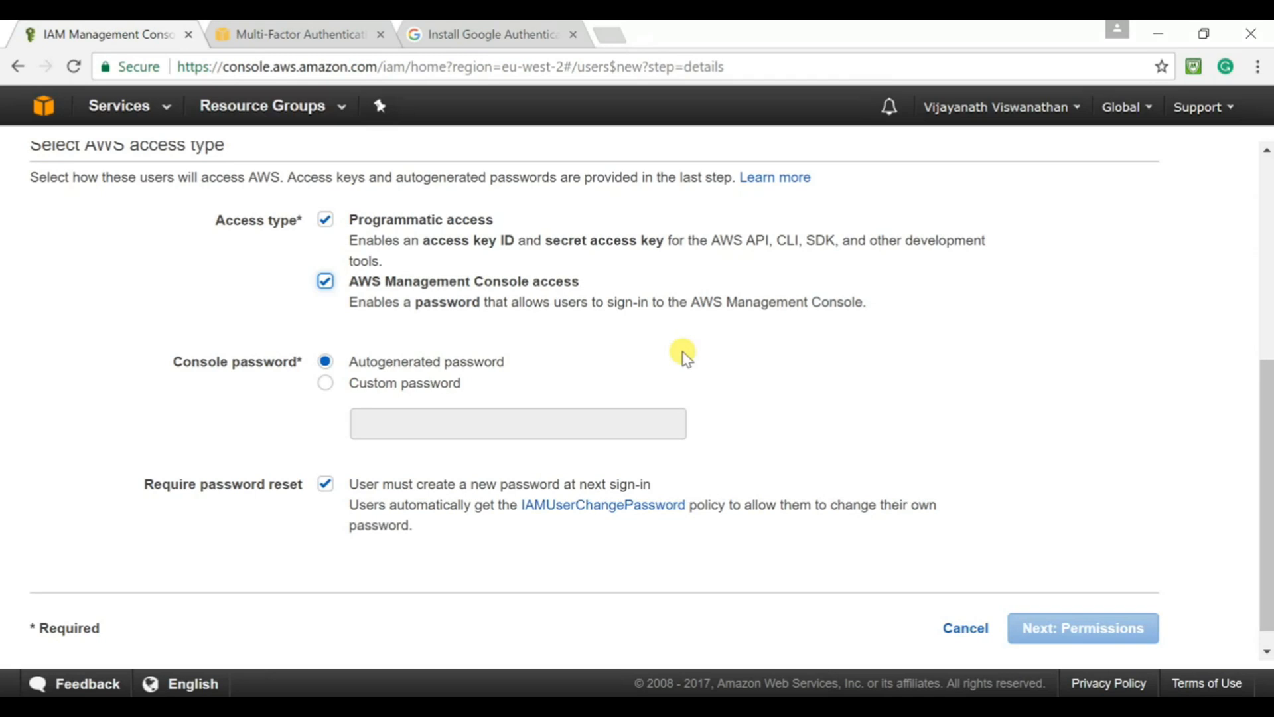
pyautogui.scroll(-1, 631, 448)
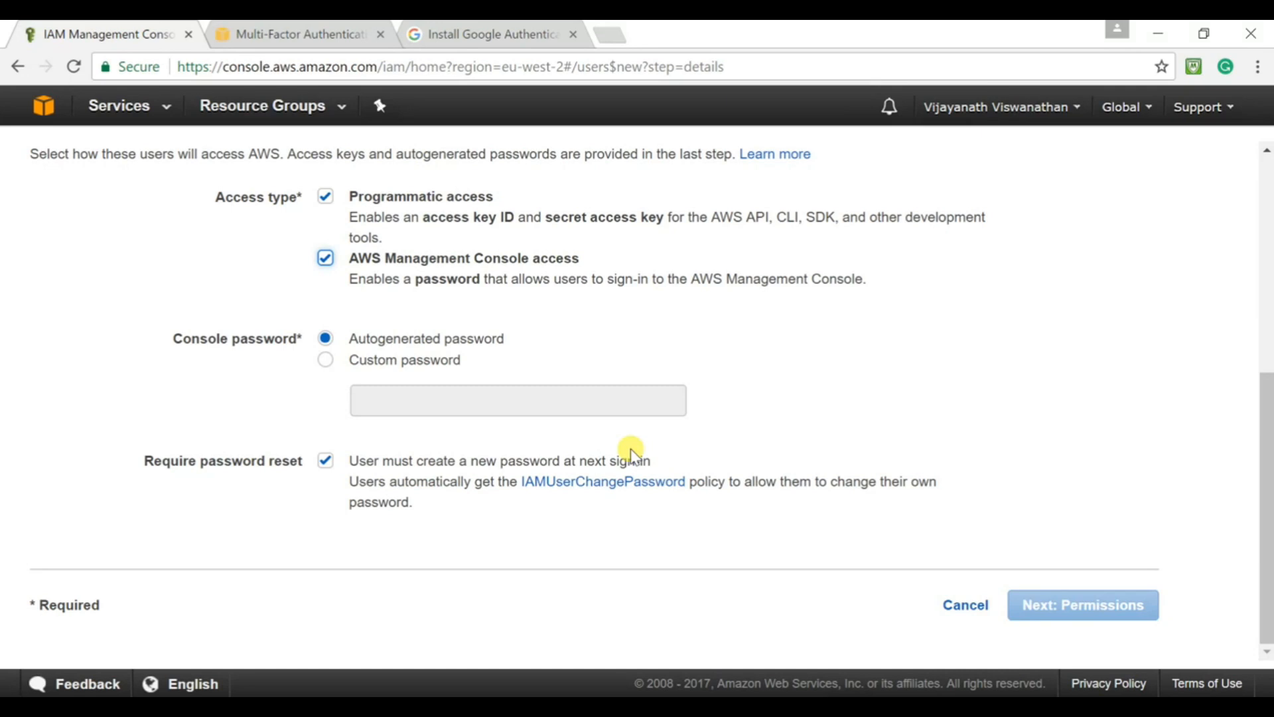
pyautogui.scroll(3, 1018, 589)
pyautogui.scroll(-3, 1018, 589)
pyautogui.click(1020, 591)
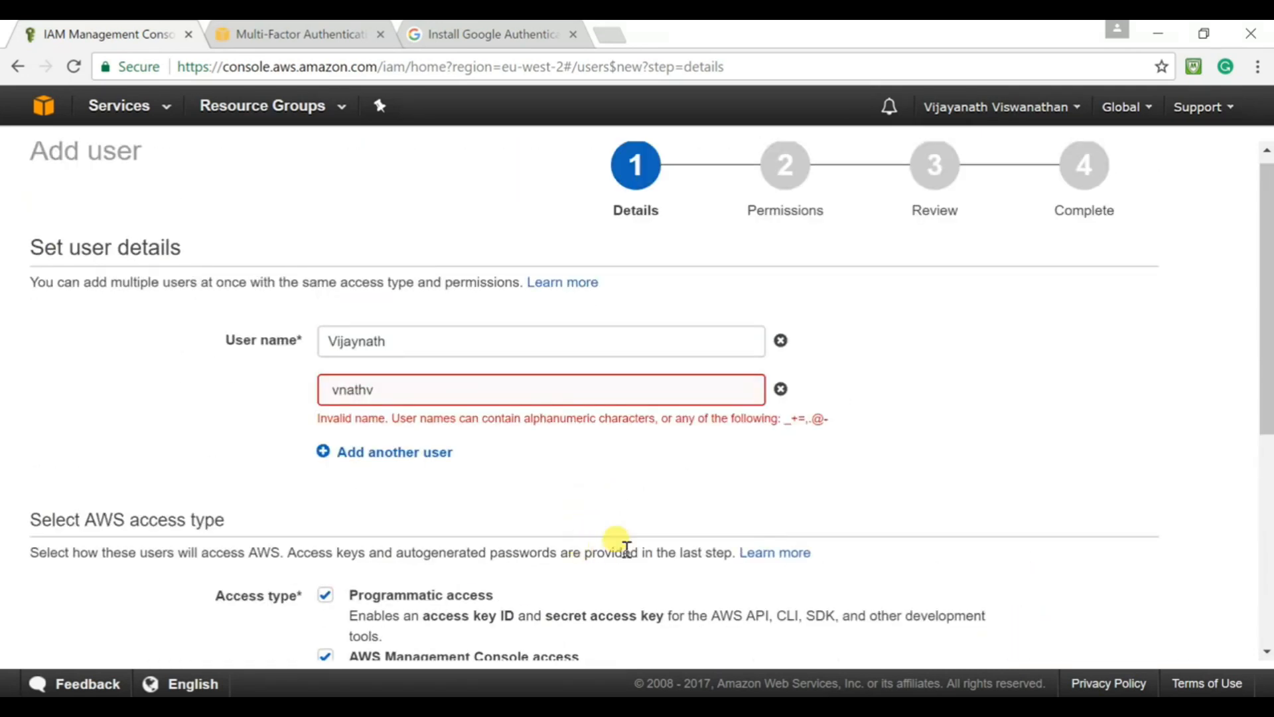
pyautogui.scroll(-2, 620, 547)
pyautogui.scroll(-5, 899, 465)
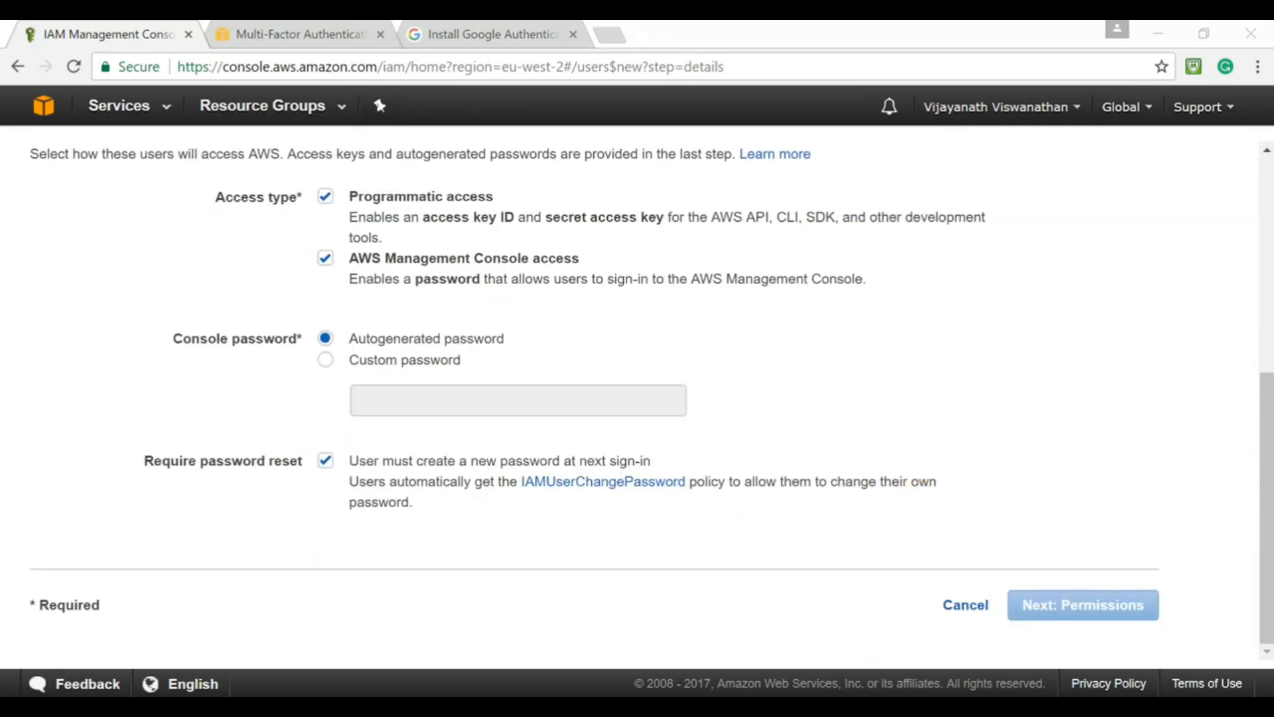
pyautogui.click(1064, 604)
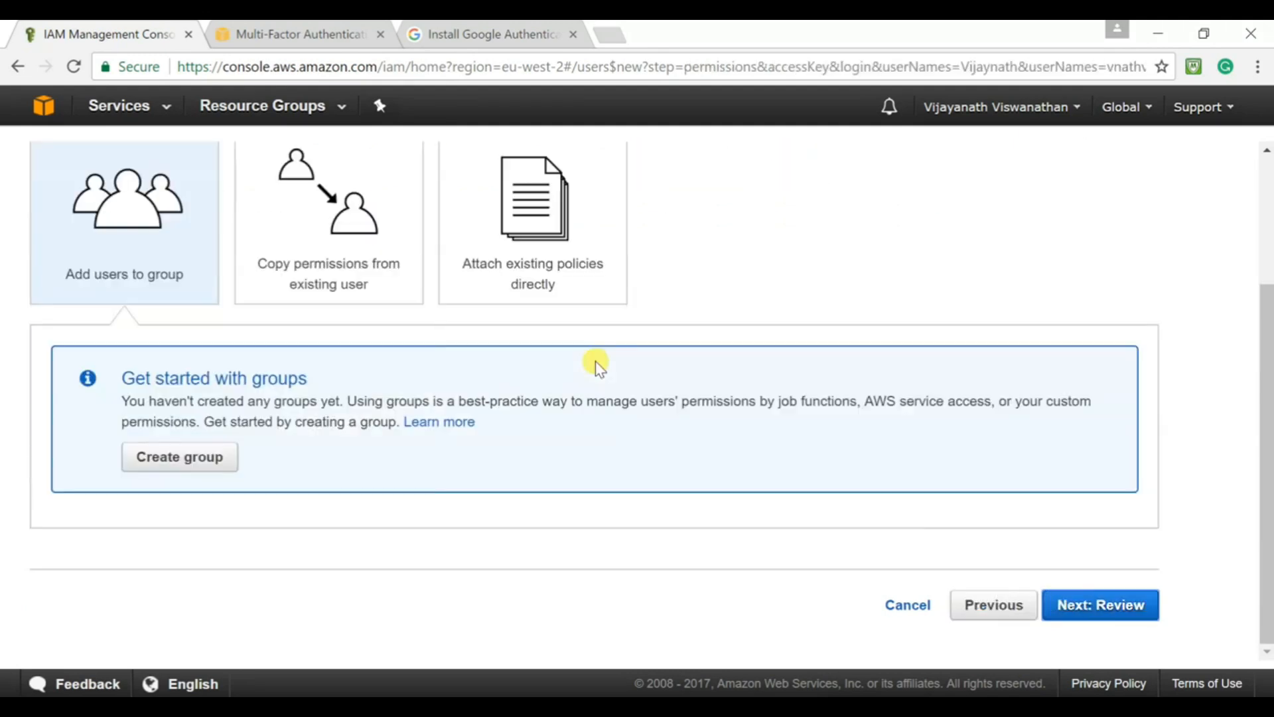
# Keep Add users to group selected and start a new group for the two users.
pyautogui.scroll(-2, 683, 507)
pyautogui.scroll(2, 682, 507)
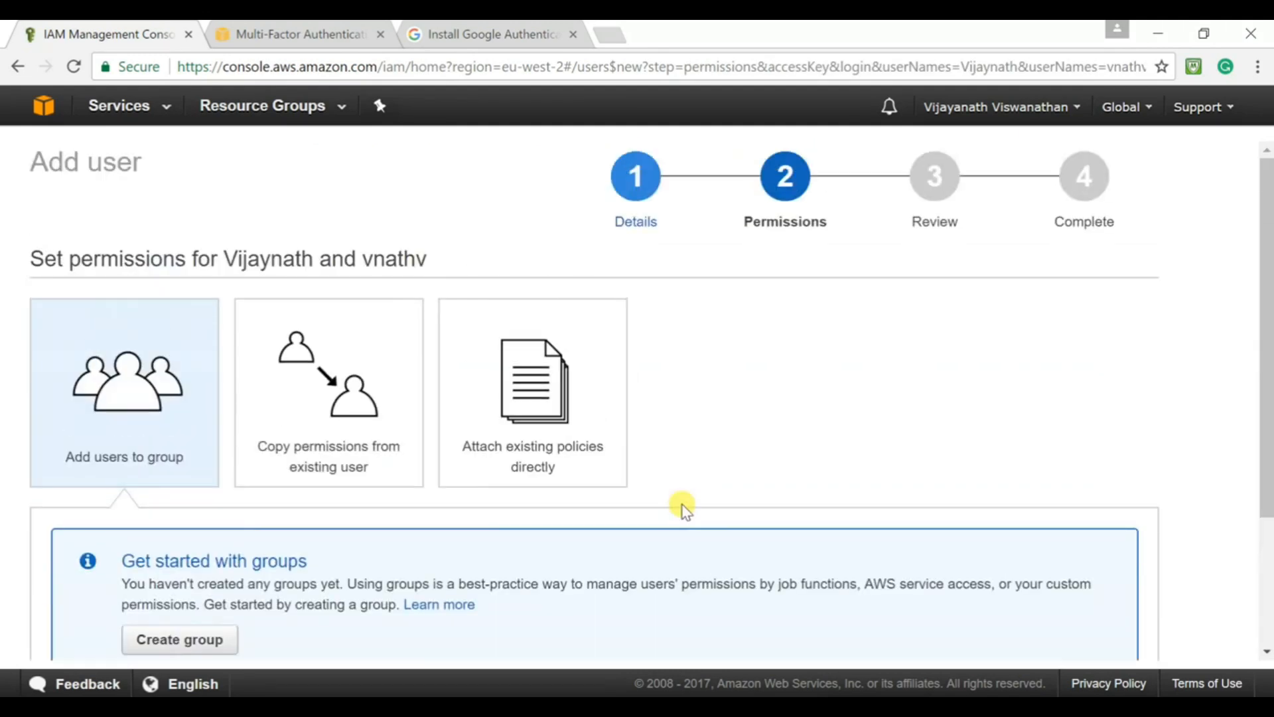
pyautogui.scroll(-3, 693, 548)
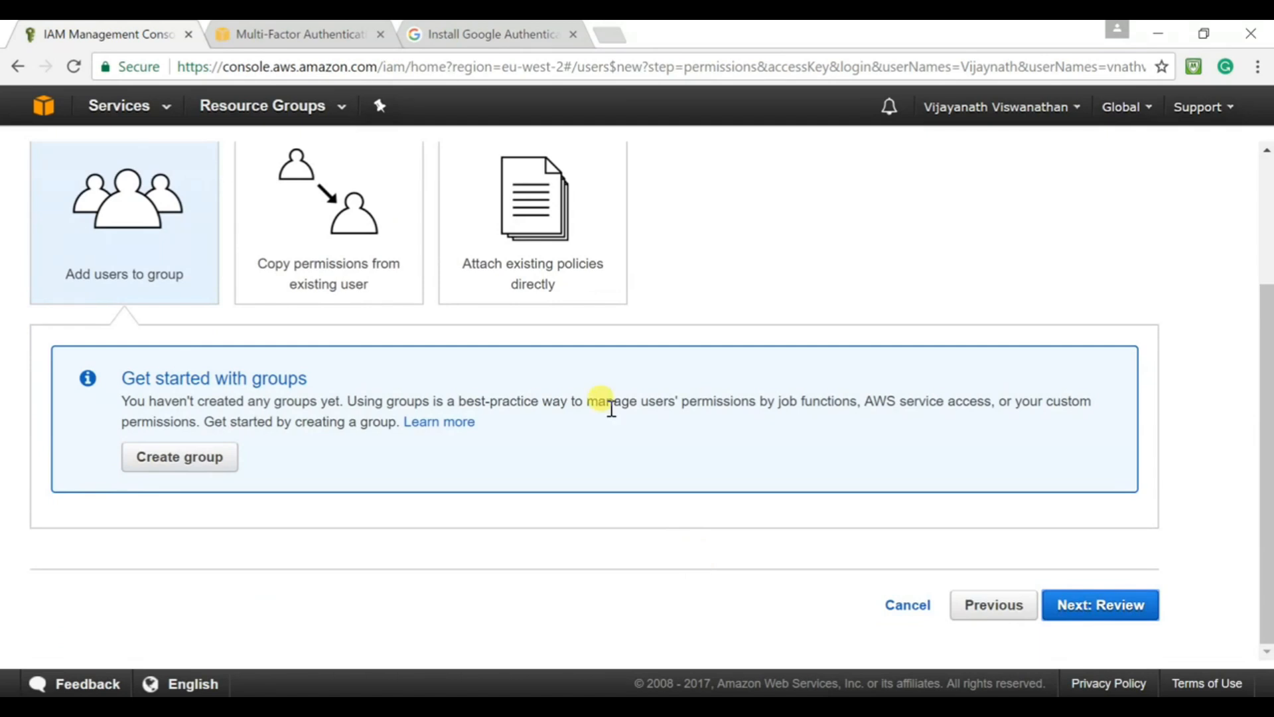
pyautogui.scroll(3, 774, 452)
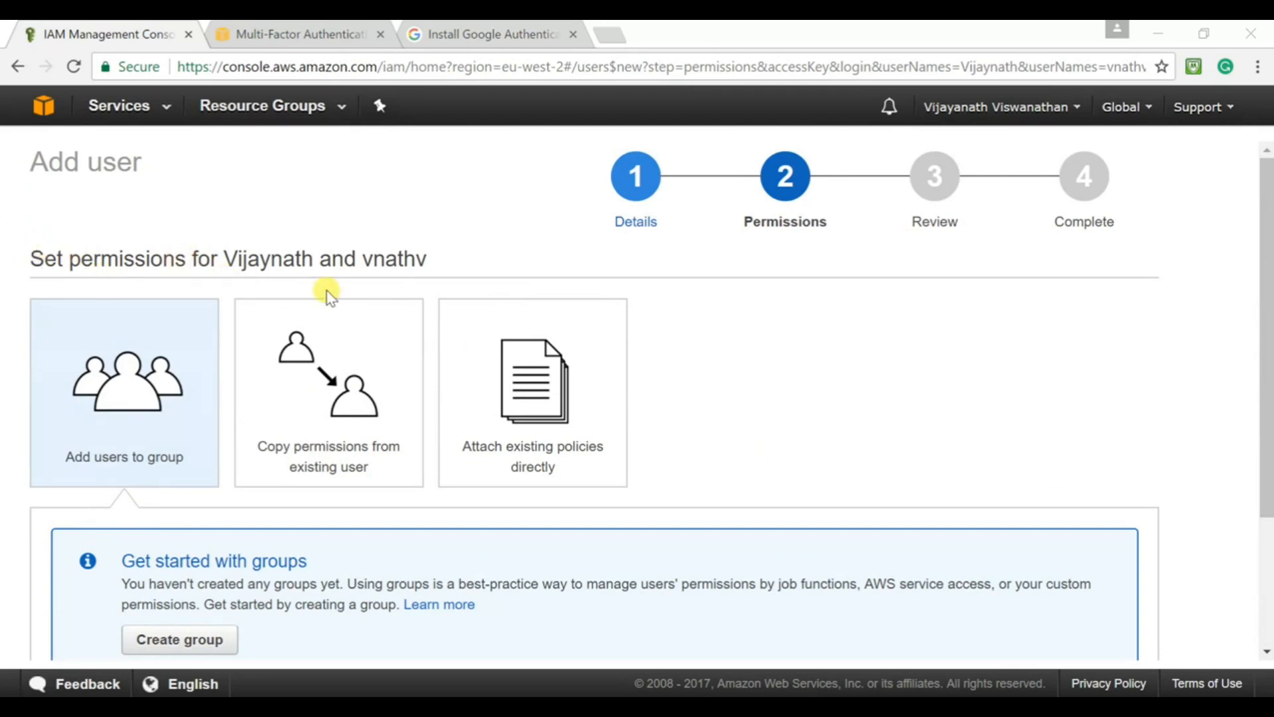
pyautogui.scroll(-1, 457, 292)
pyautogui.scroll(-1, 457, 292)
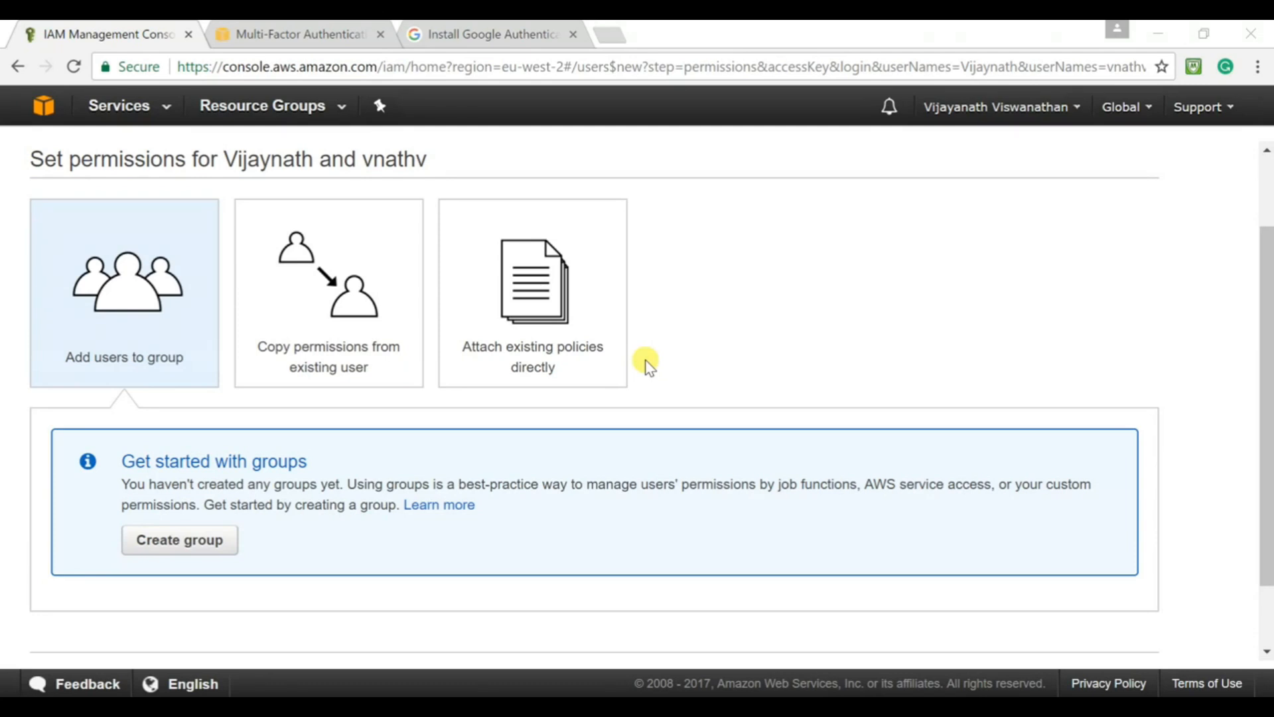
pyautogui.scroll(2, 645, 361)
pyautogui.scroll(-3, 456, 385)
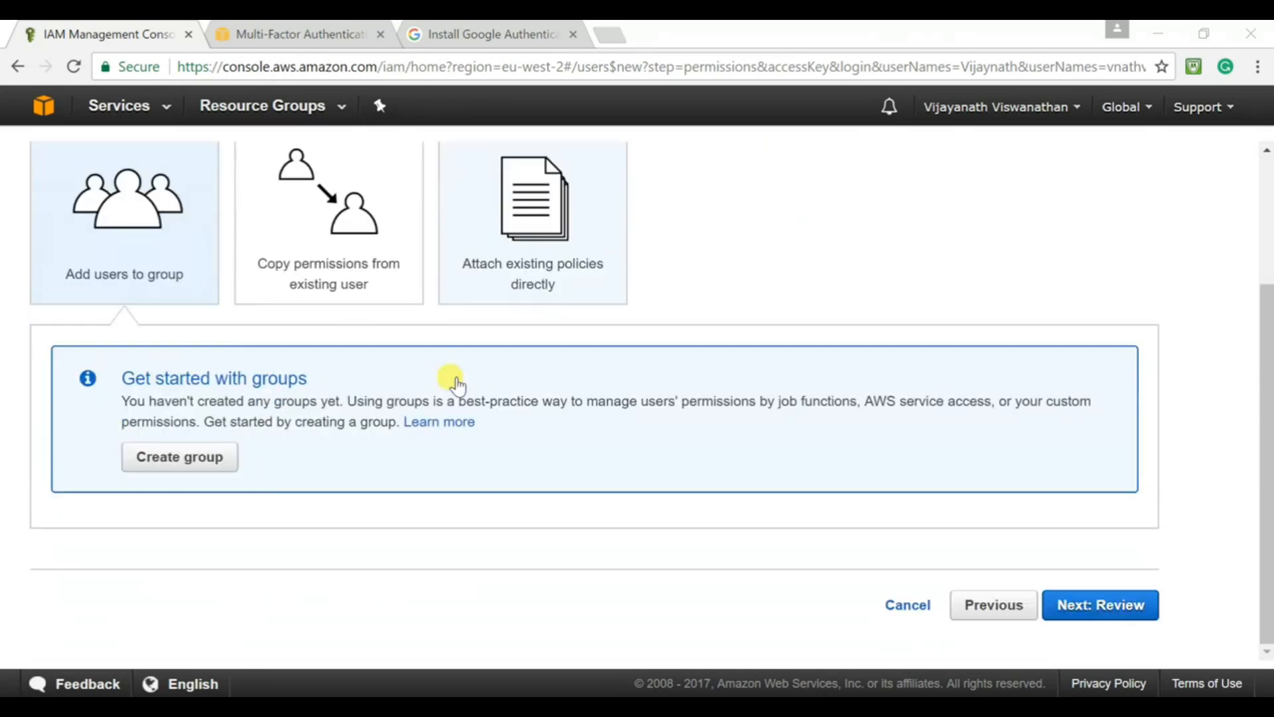
pyautogui.click(195, 464)
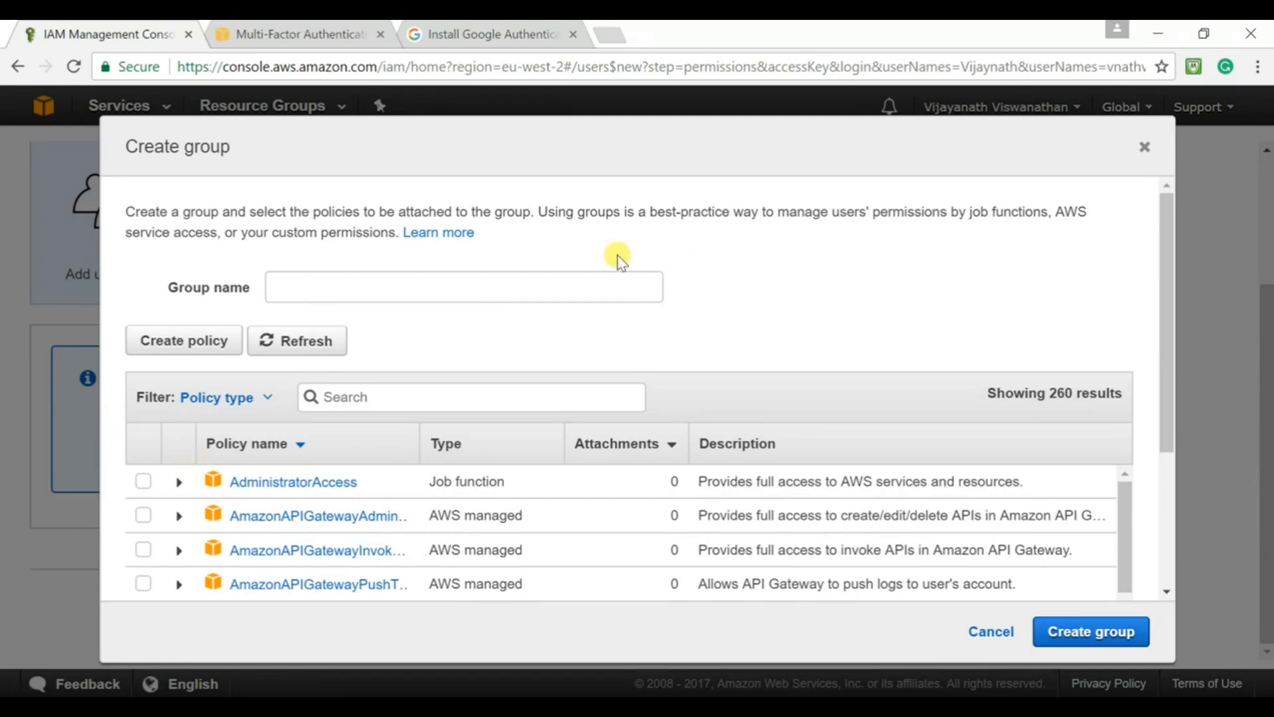
# Name the new group SystemAdmin.
pyautogui.click(441, 290)
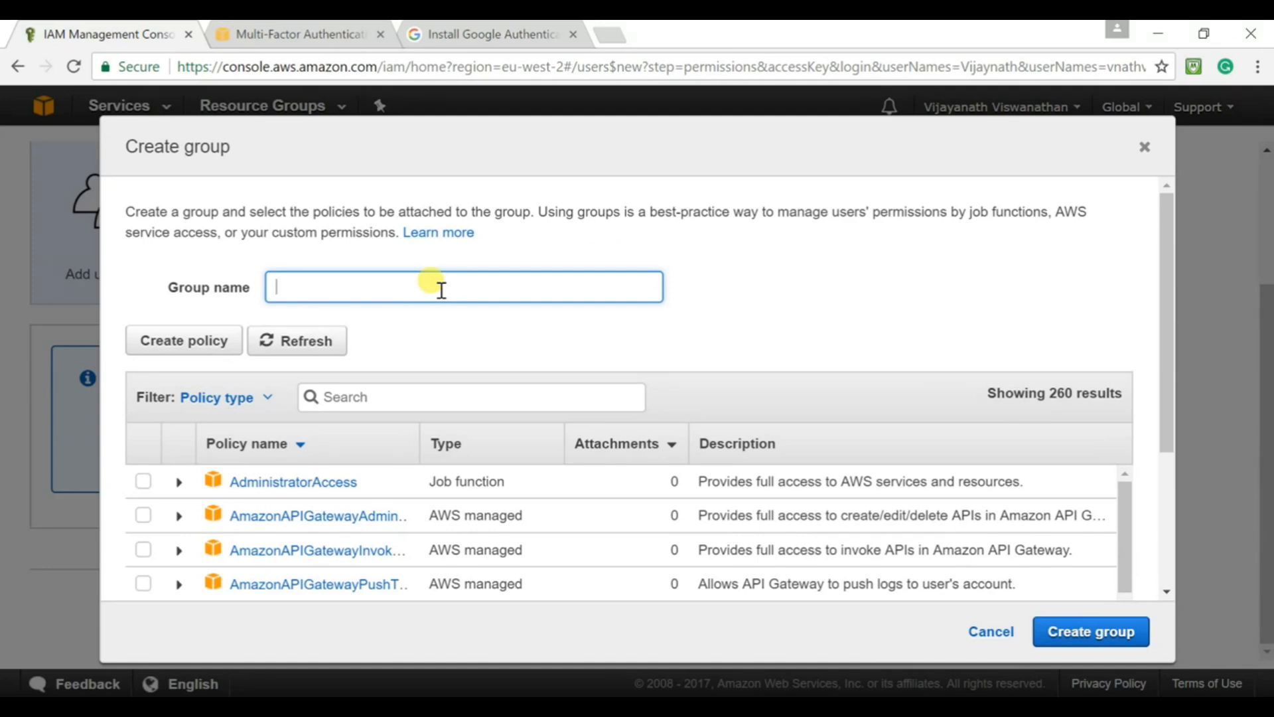
pyautogui.write('SystemAdmin')
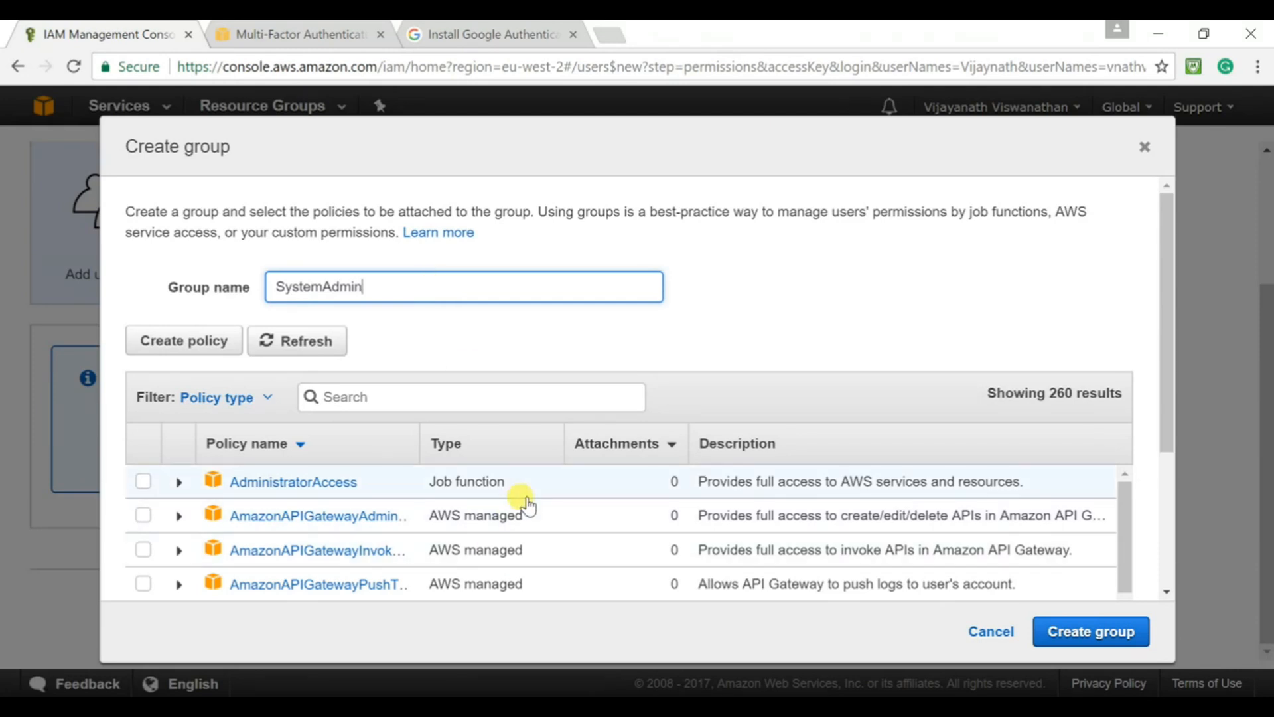
pyautogui.scroll(-3, 526, 506)
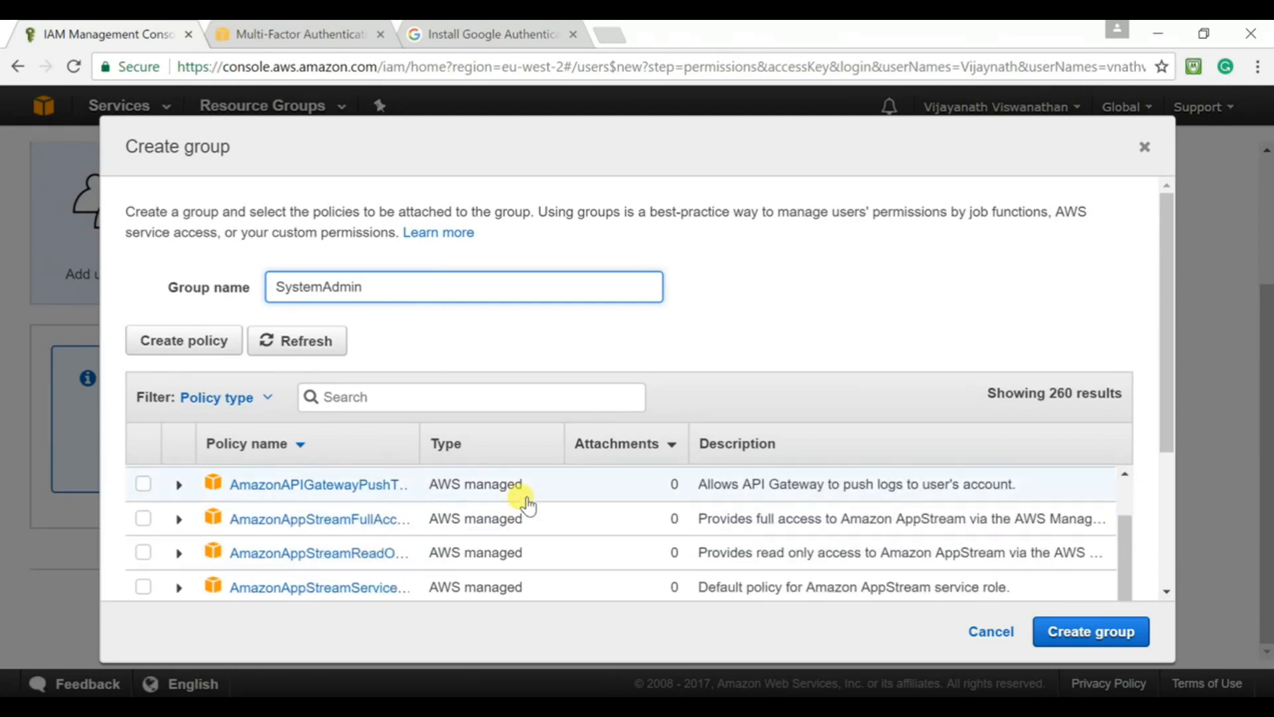
pyautogui.scroll(3, 523, 515)
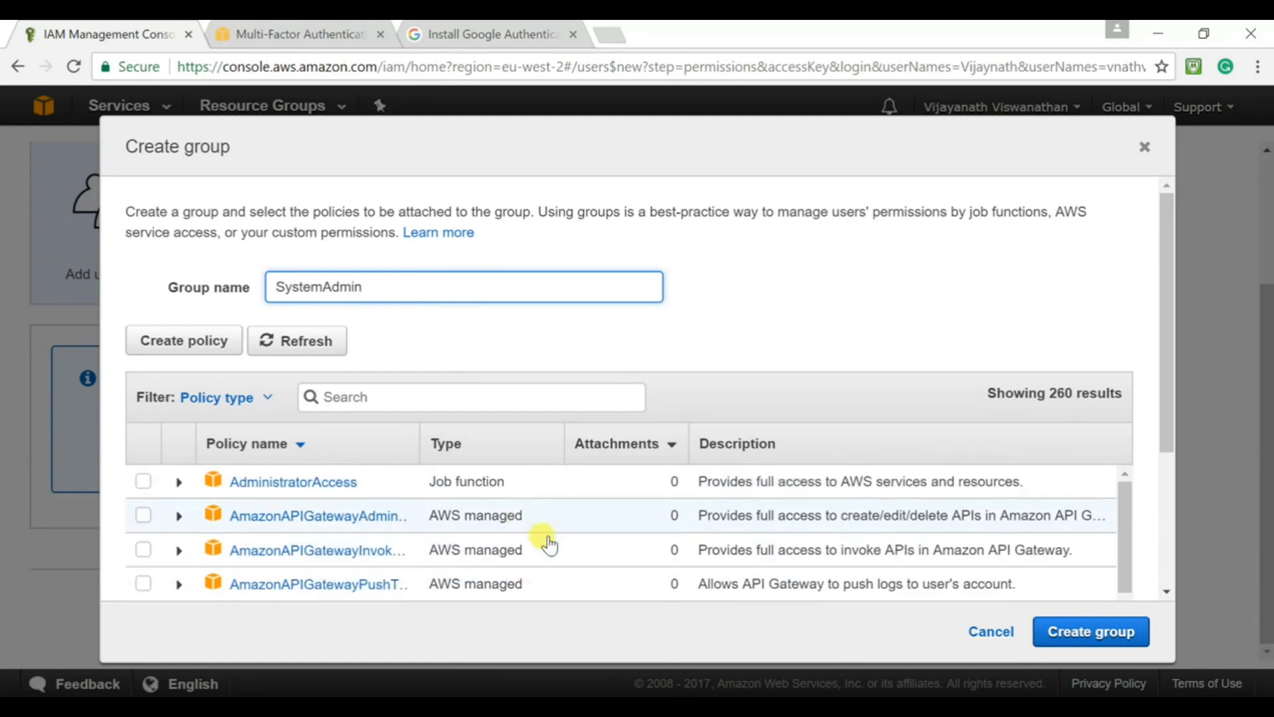
# Filter the policy list with 'systema' to isolate the SystemAdministrator policy.
pyautogui.click(427, 403)
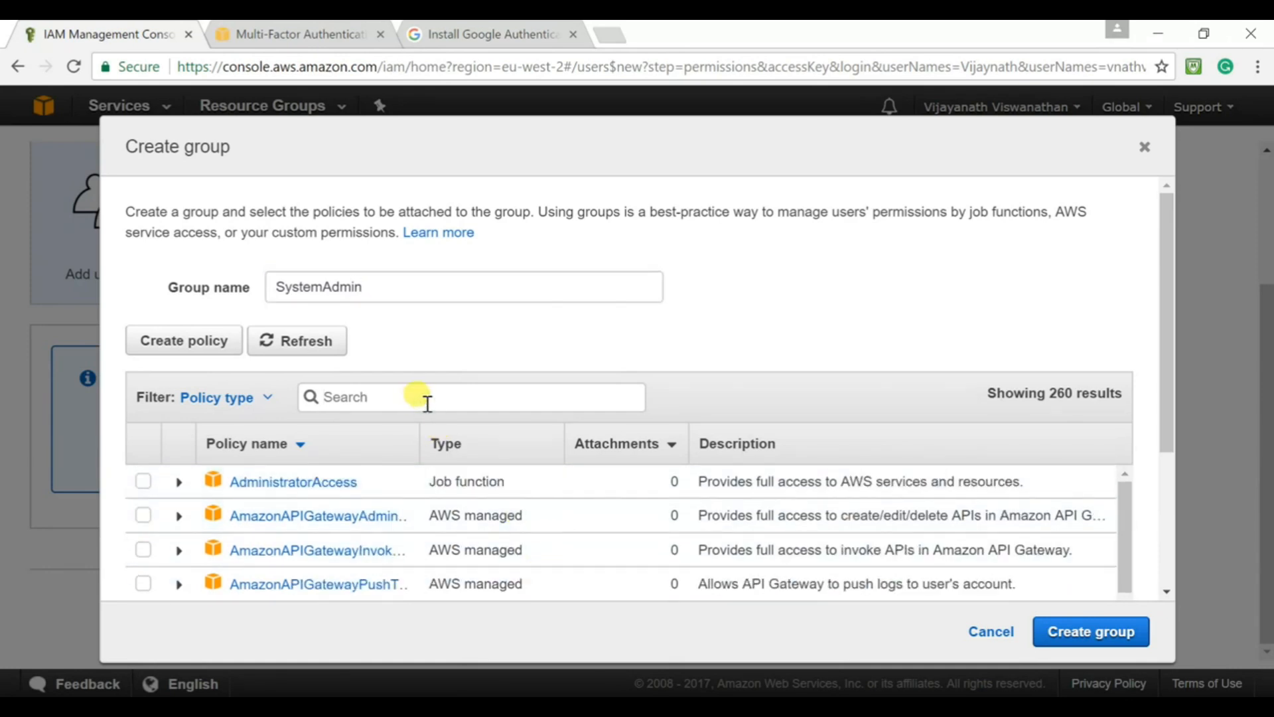
pyautogui.write('admin')
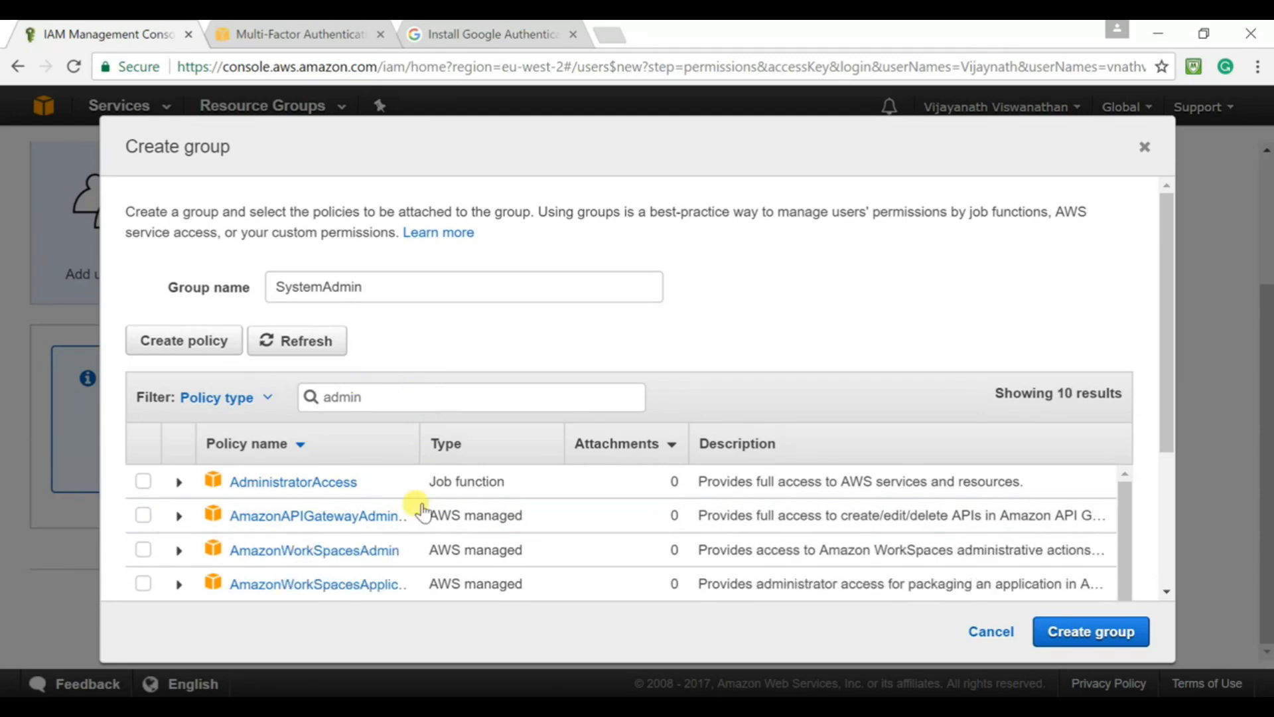
pyautogui.moveTo(378, 392); pyautogui.dragTo(295, 407)
pyautogui.write('systema')
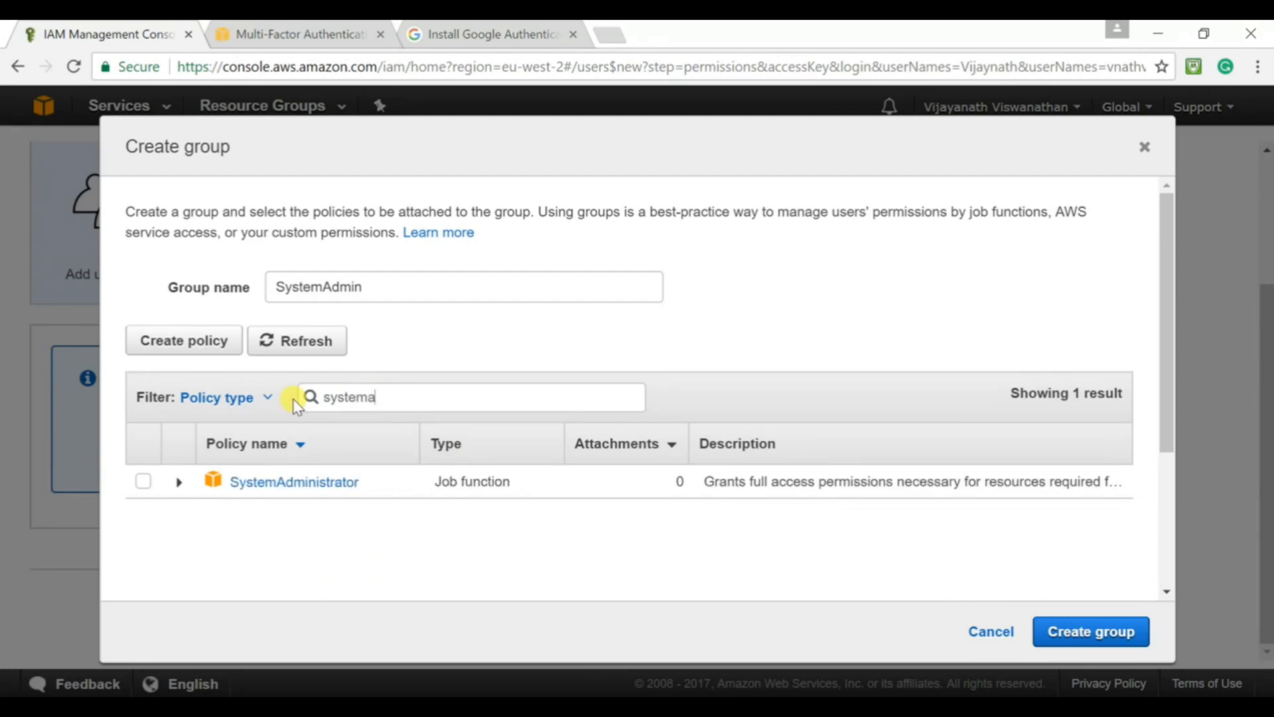
pyautogui.click(181, 483)
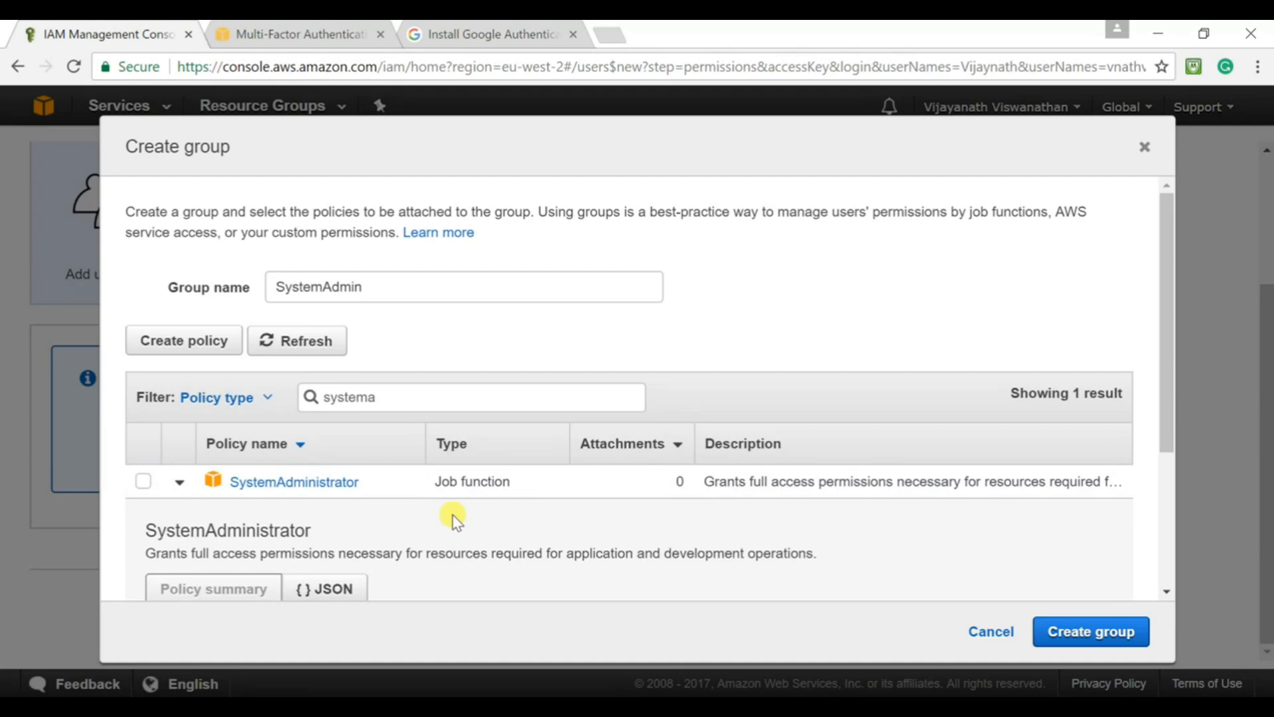
pyautogui.scroll(-3, 458, 511)
pyautogui.scroll(-3, 464, 504)
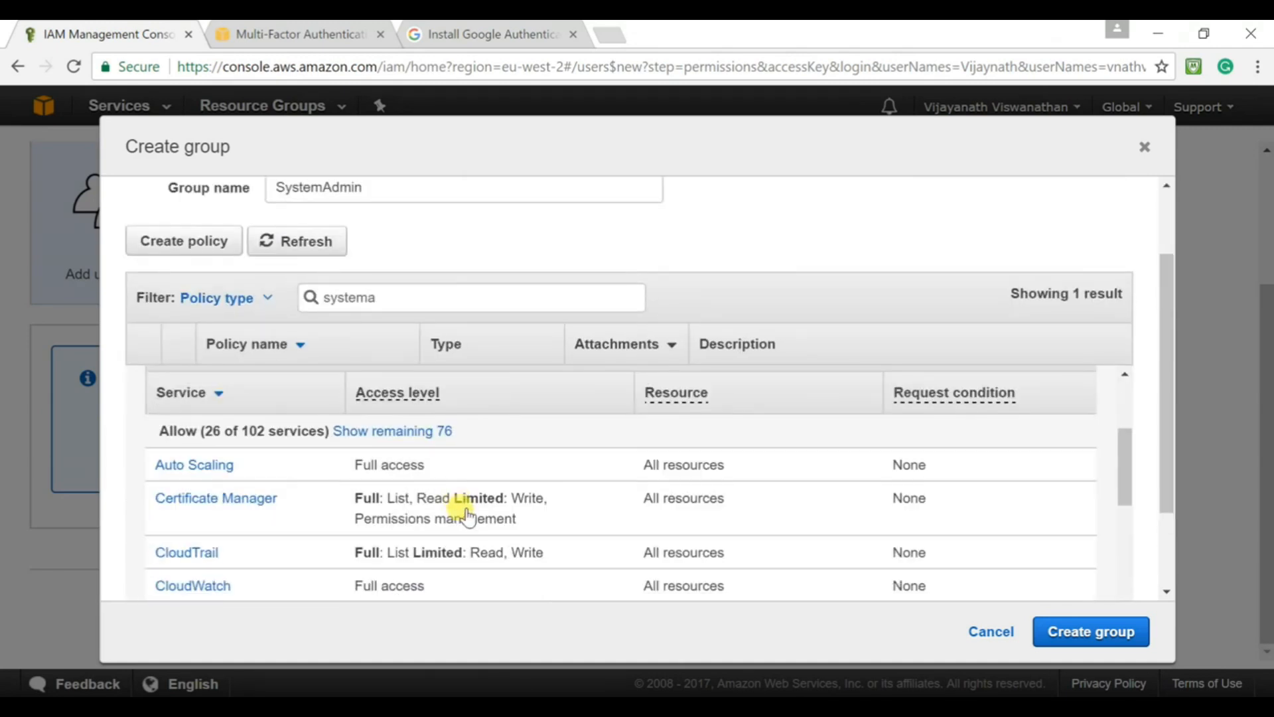
pyautogui.scroll(5, 462, 516)
pyautogui.scroll(-2, 465, 515)
pyautogui.scroll(2, 451, 531)
pyautogui.scroll(-2, 372, 571)
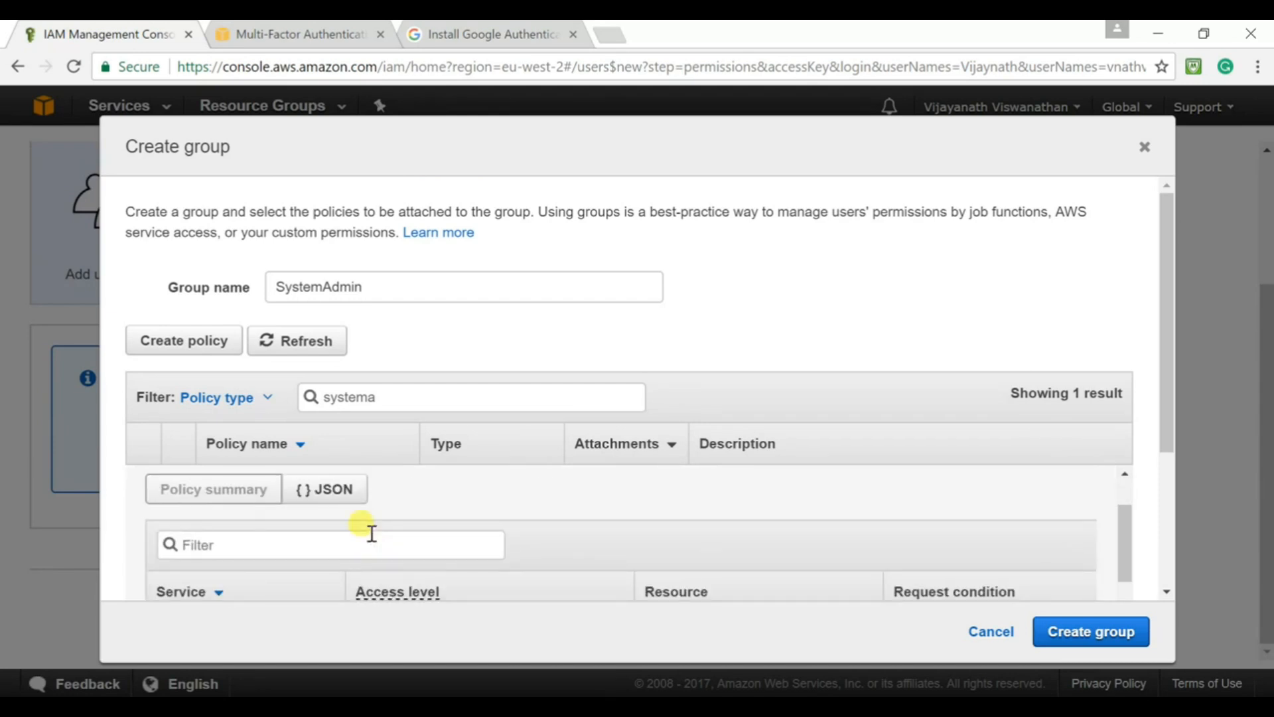
pyautogui.click(332, 490)
pyautogui.scroll(-10, 631, 507)
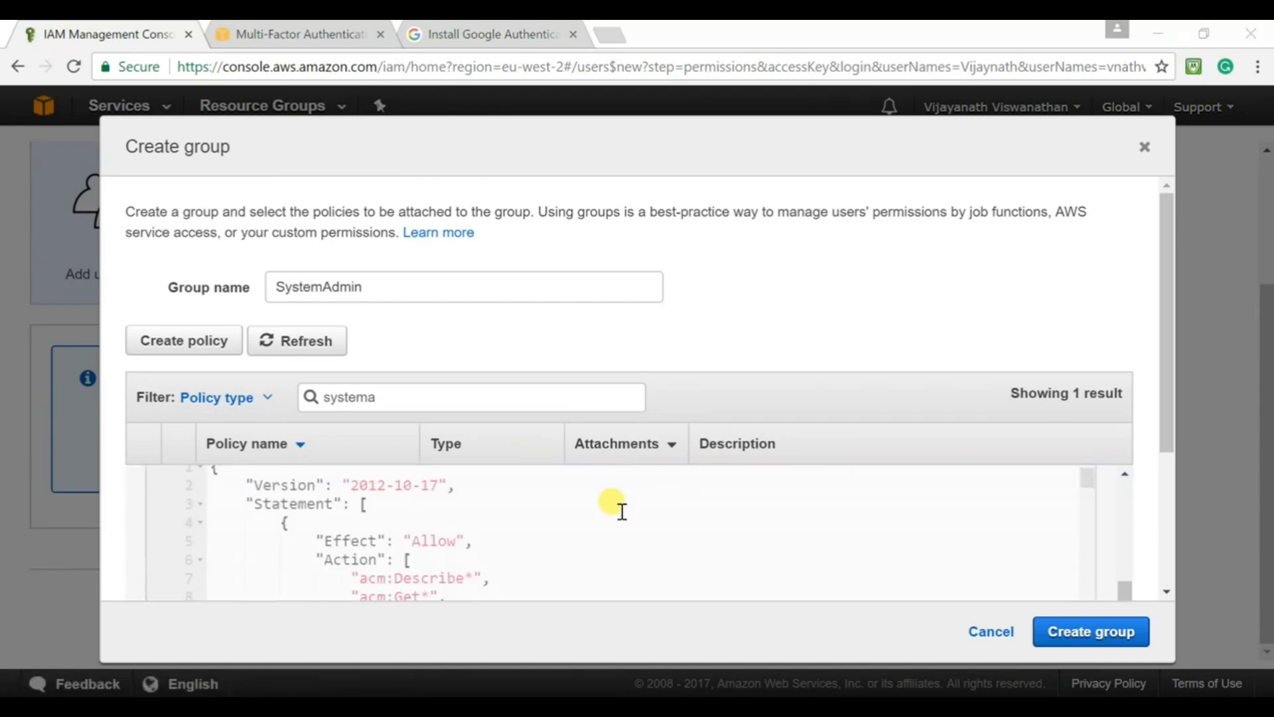
pyautogui.scroll(10, 634, 539)
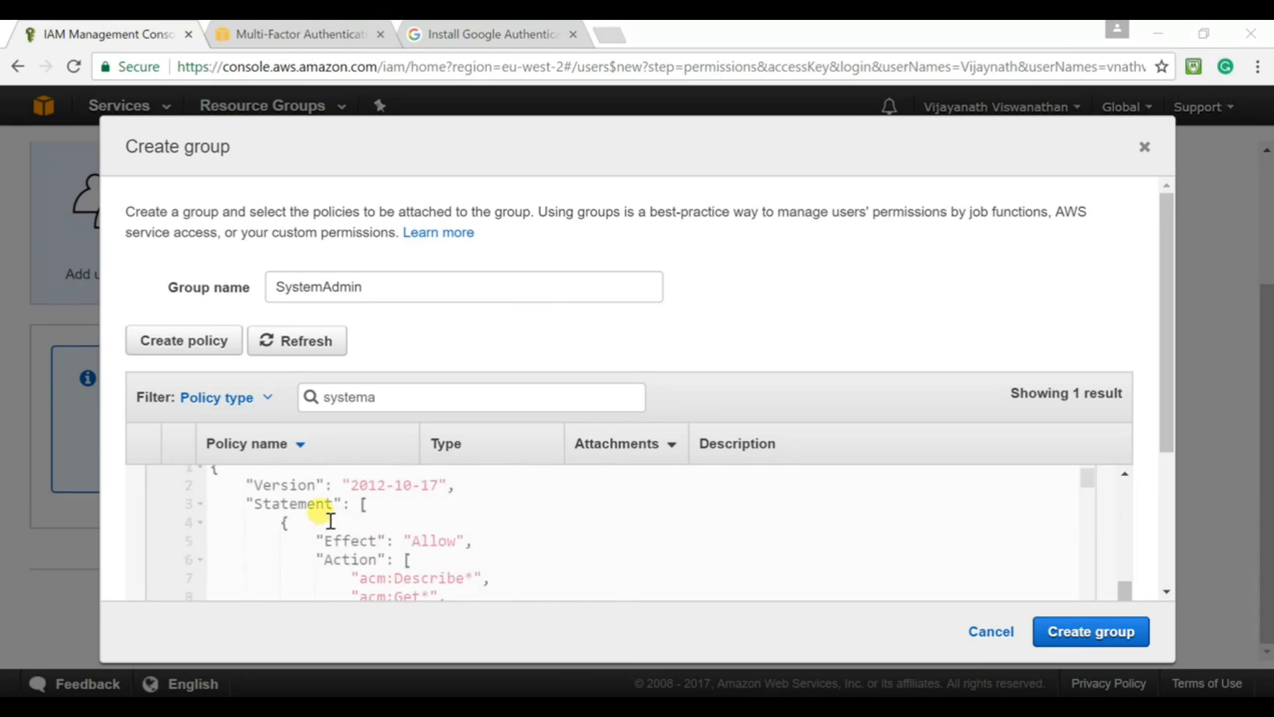
pyautogui.moveTo(317, 539); pyautogui.dragTo(471, 535)
pyautogui.scroll(-3, 554, 566)
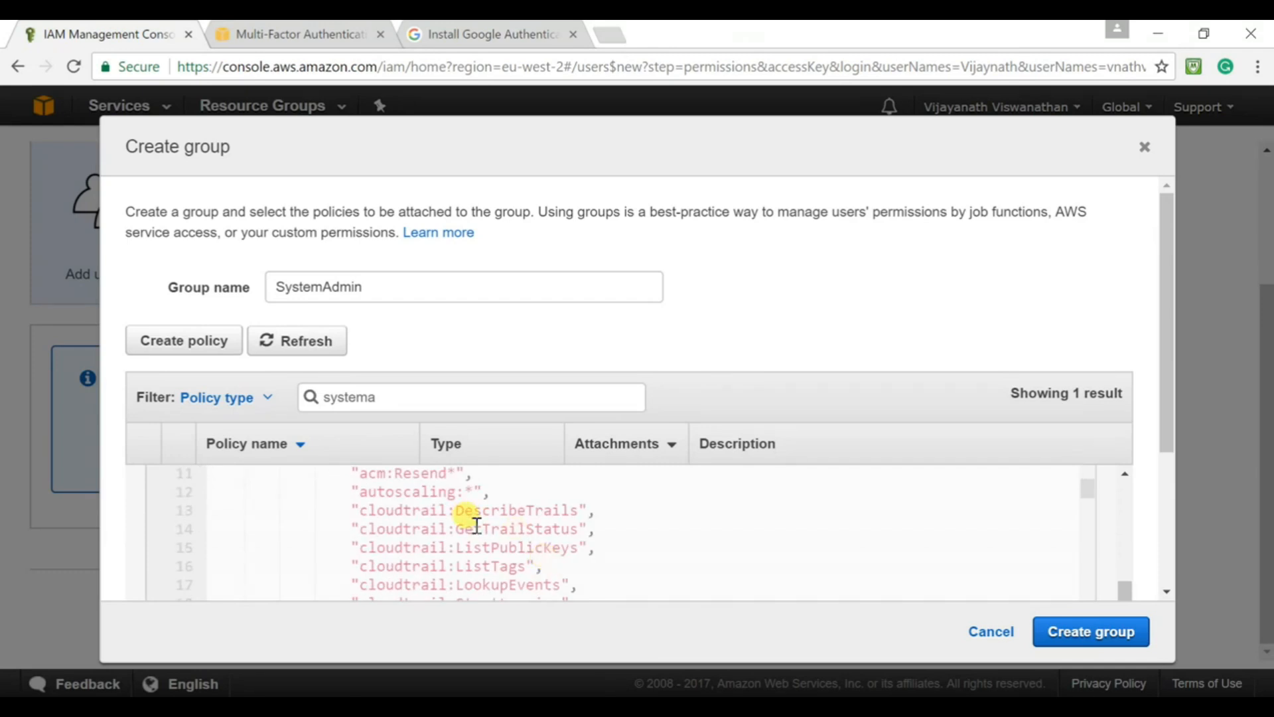
pyautogui.scroll(-8, 476, 525)
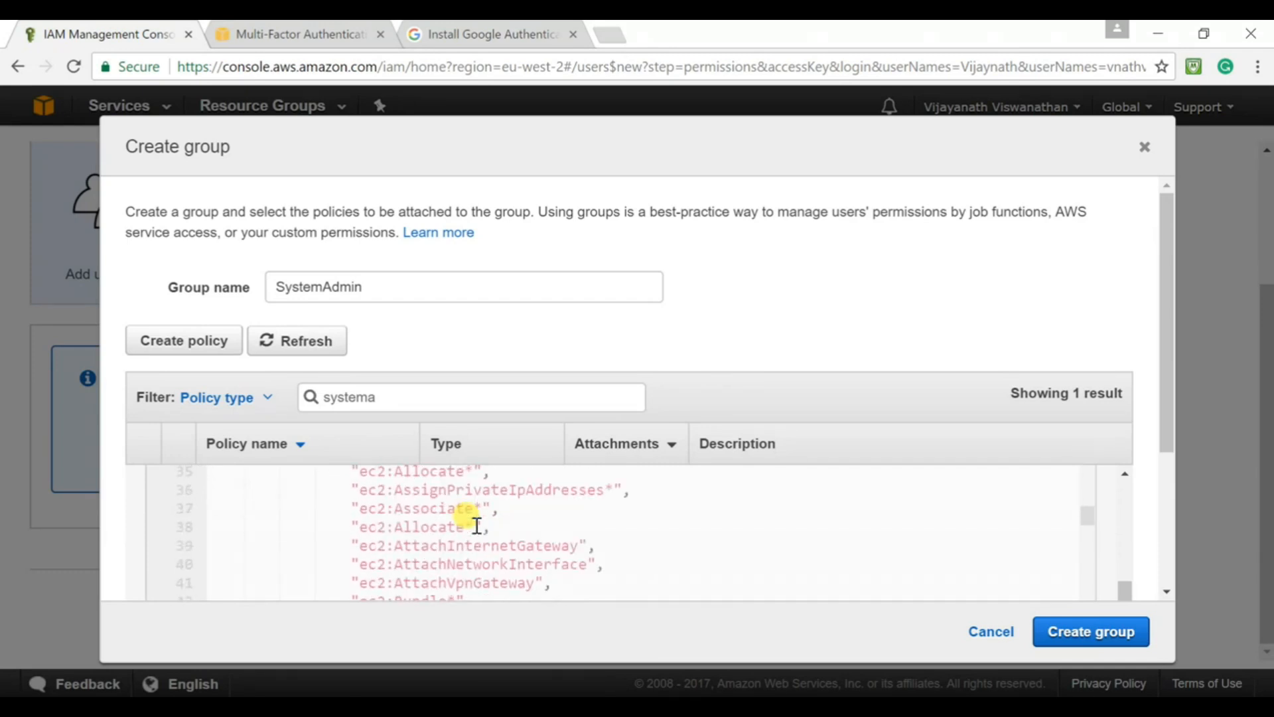
pyautogui.scroll(-5, 458, 521)
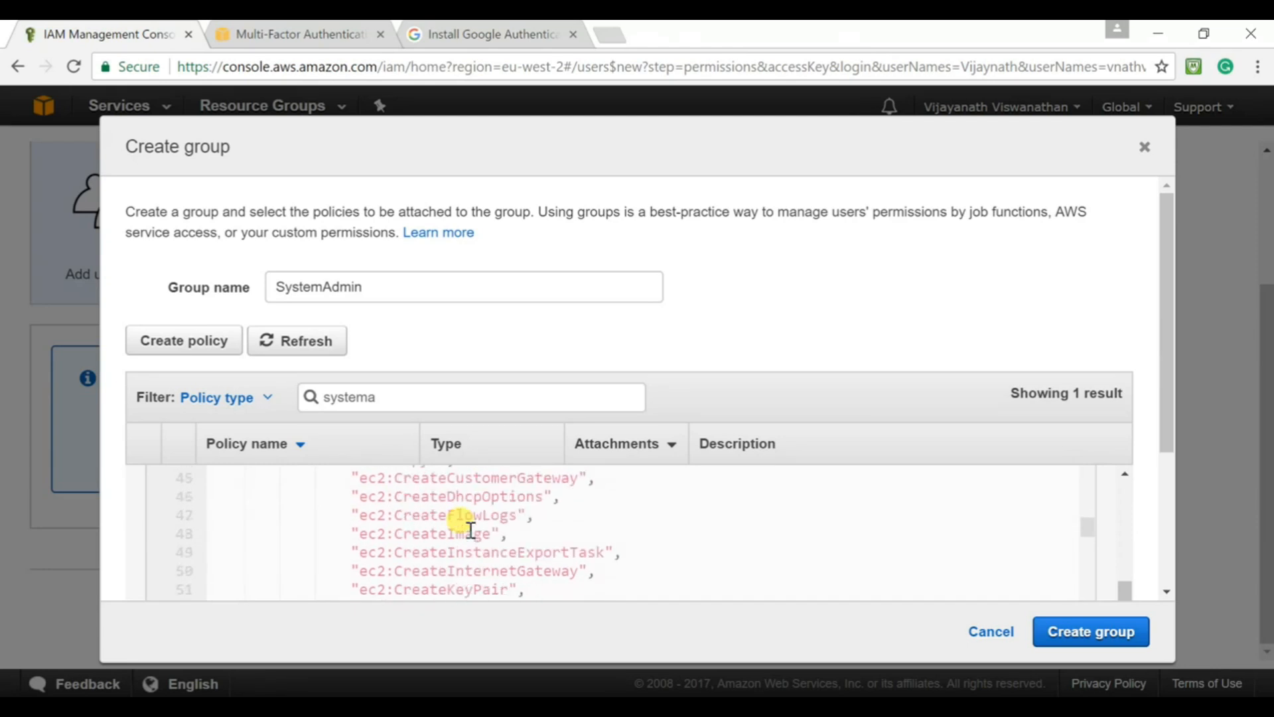
pyautogui.scroll(-10, 471, 529)
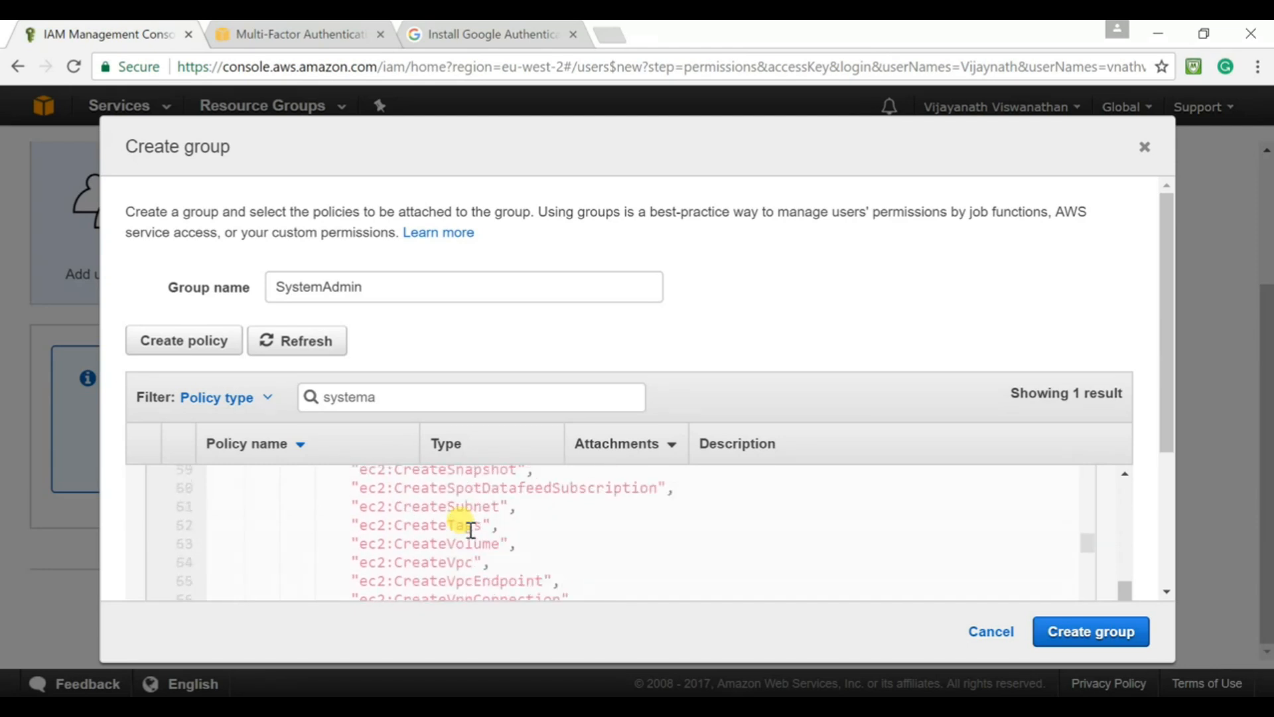
pyautogui.scroll(-6, 471, 530)
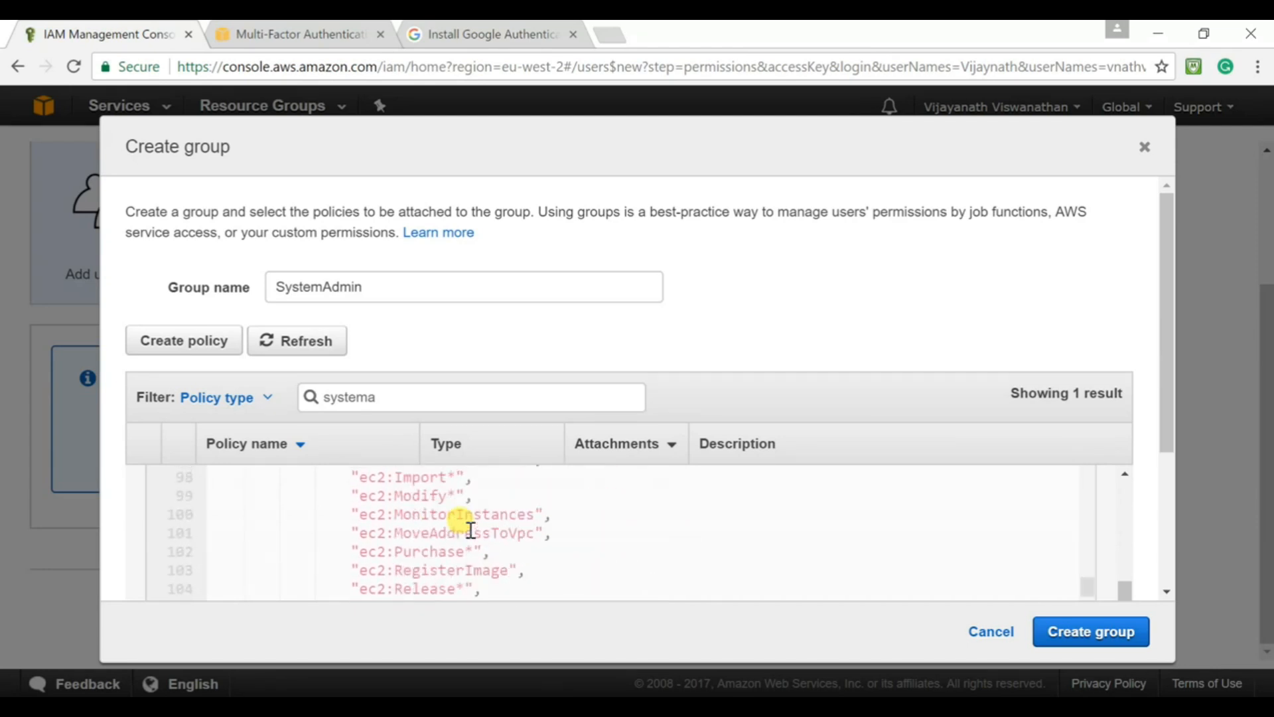
pyautogui.scroll(-2, 471, 529)
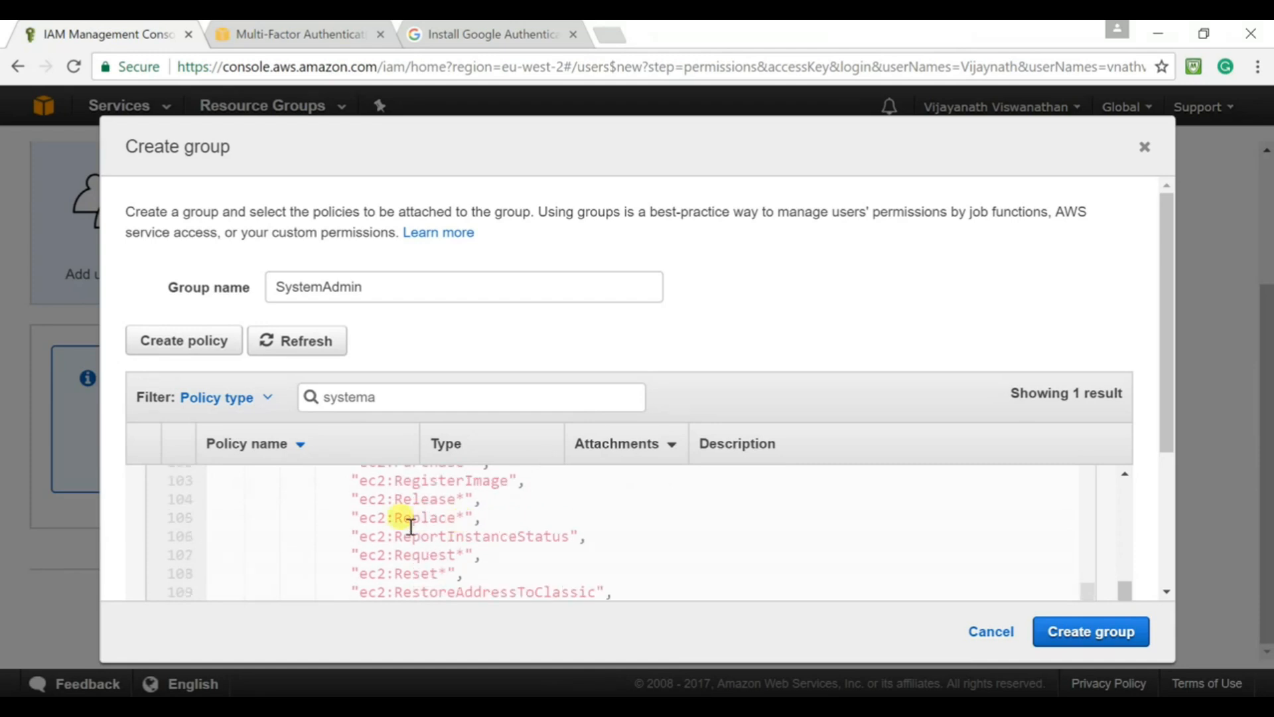
pyautogui.moveTo(522, 480); pyautogui.dragTo(347, 480)
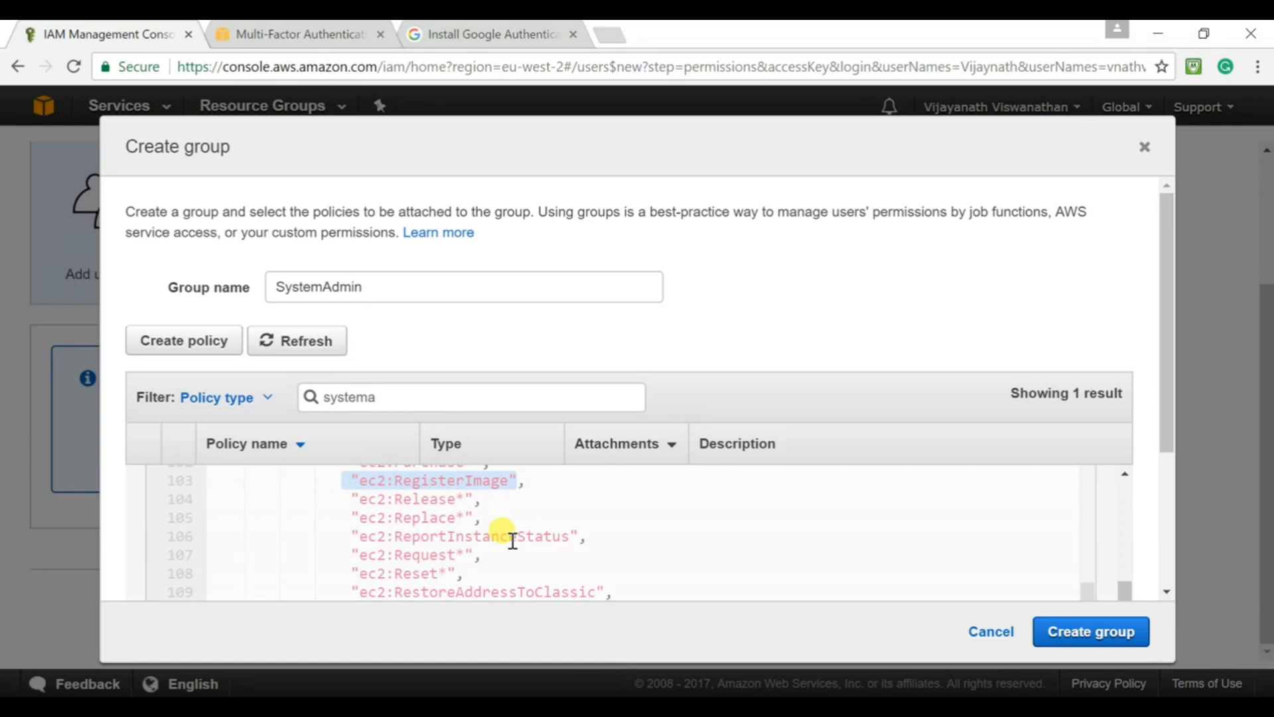
pyautogui.scroll(-10, 513, 541)
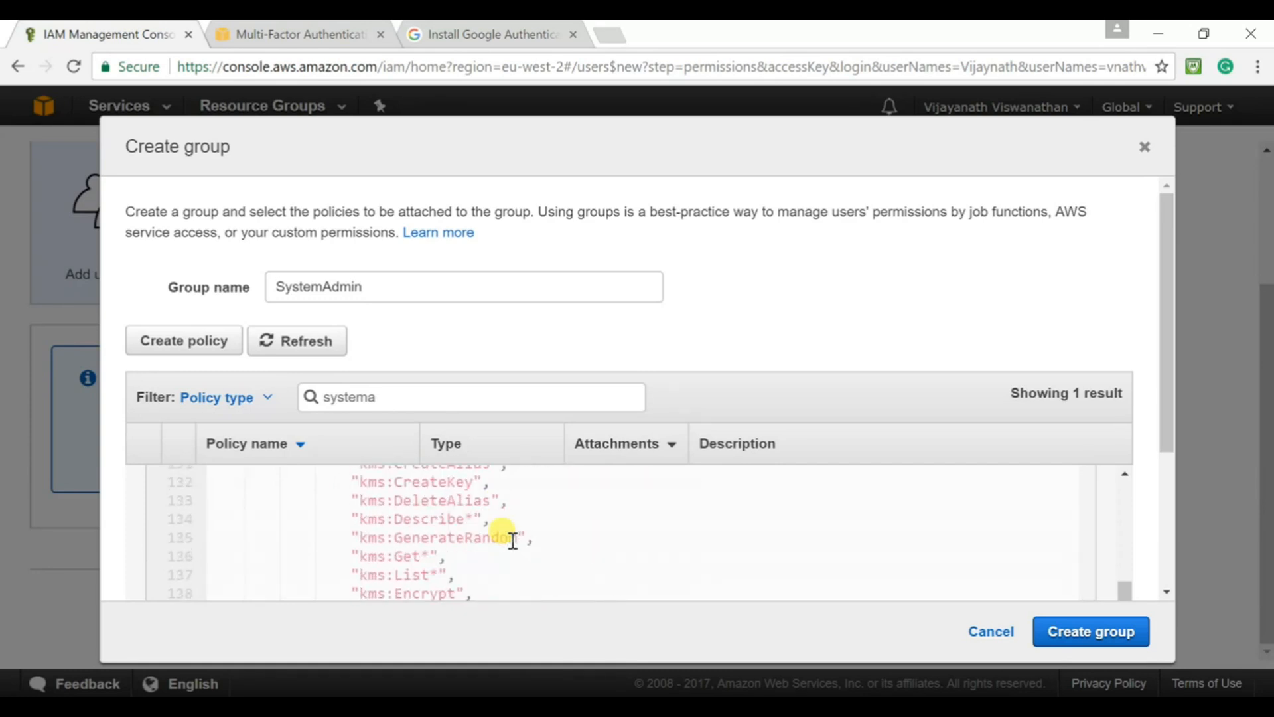
pyautogui.scroll(-10, 513, 541)
pyautogui.scroll(8, 518, 535)
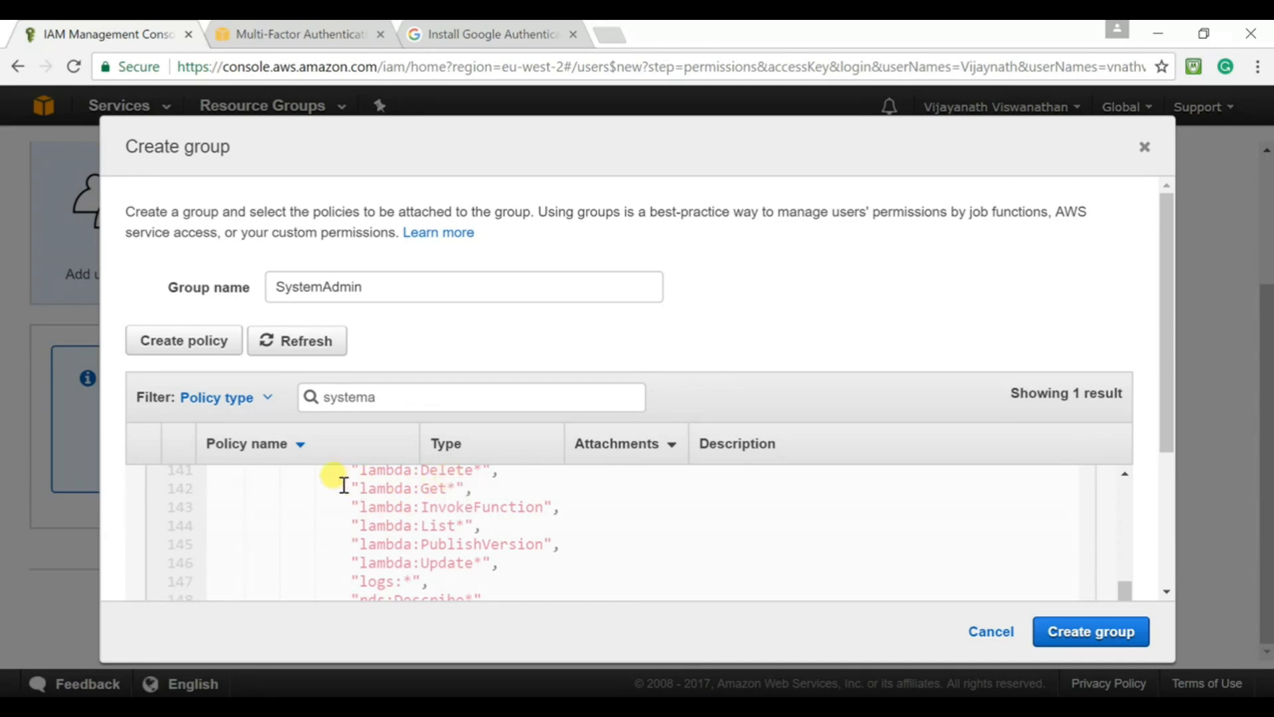
pyautogui.moveTo(350, 487); pyautogui.dragTo(465, 488)
pyautogui.click(569, 504)
pyautogui.scroll(2, 578, 536)
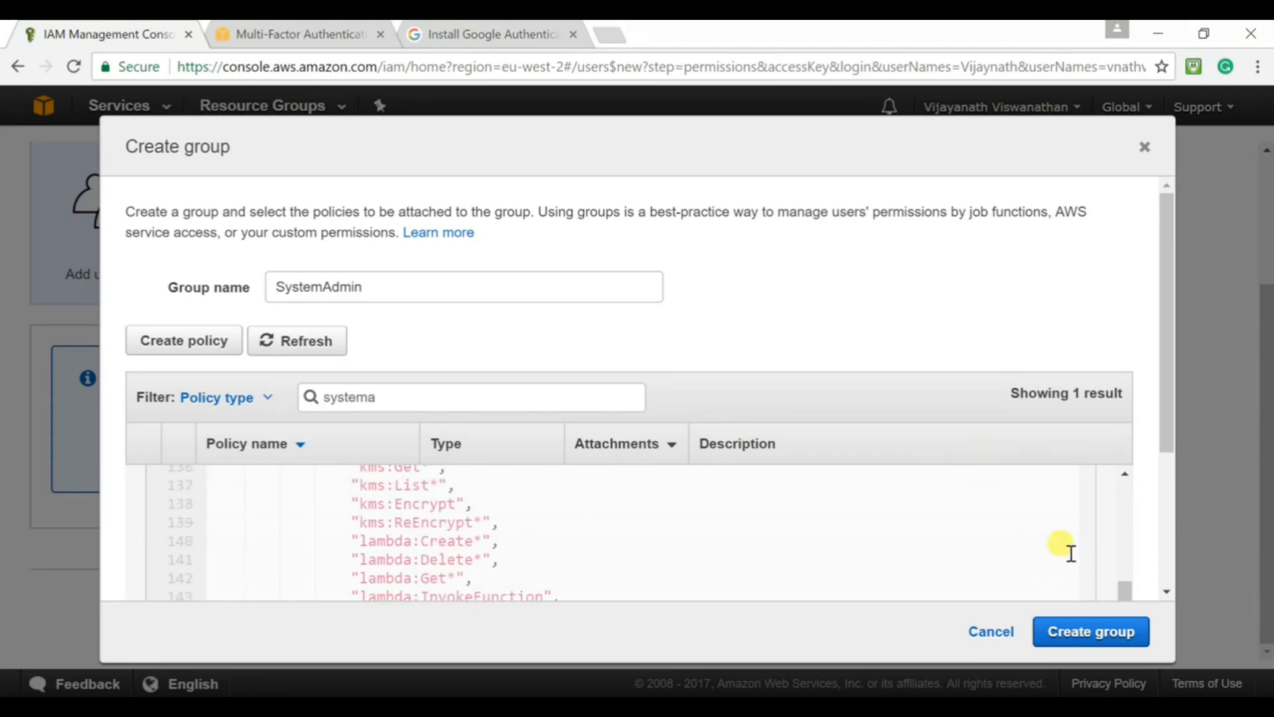
pyautogui.scroll(-3, 748, 307)
pyautogui.scroll(12, 748, 308)
pyautogui.moveTo(1132, 417); pyautogui.dragTo(1101, 306)
pyautogui.scroll(3, 1061, 332)
# Filter policies by 'admin' and expand the AdministratorAccess policy details.
pyautogui.doubleClick(385, 397)
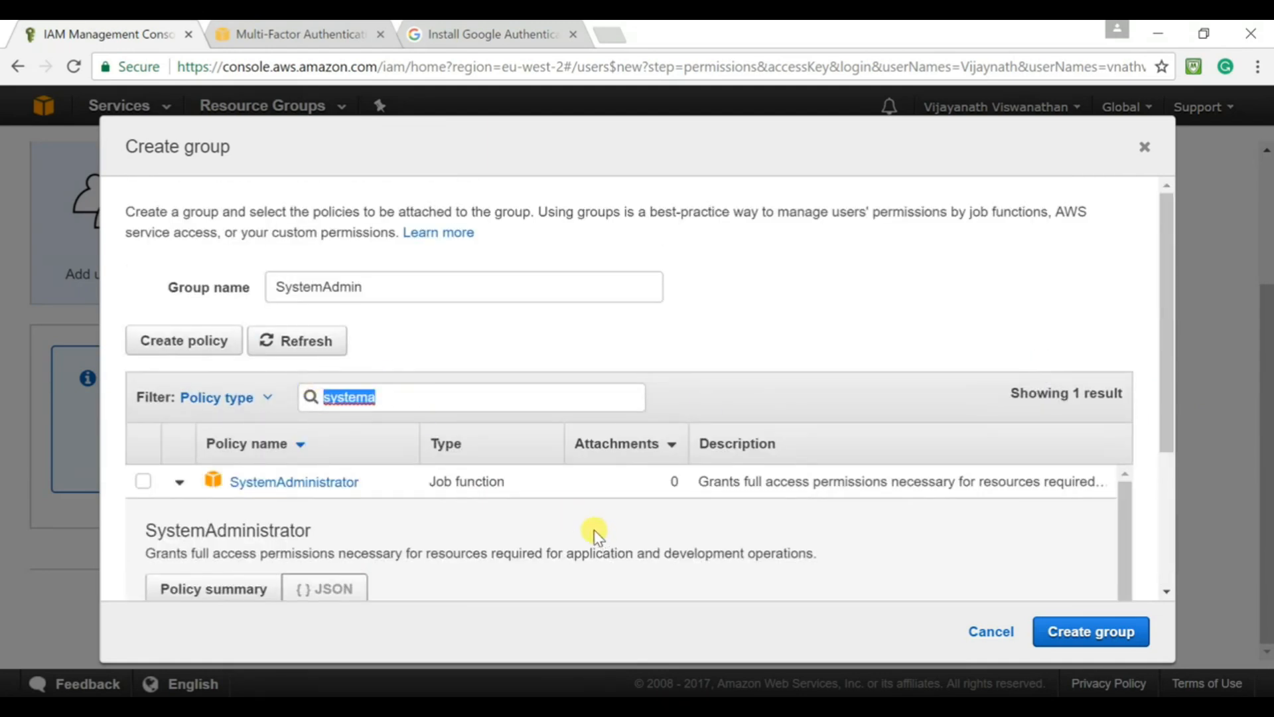
pyautogui.write('admin')
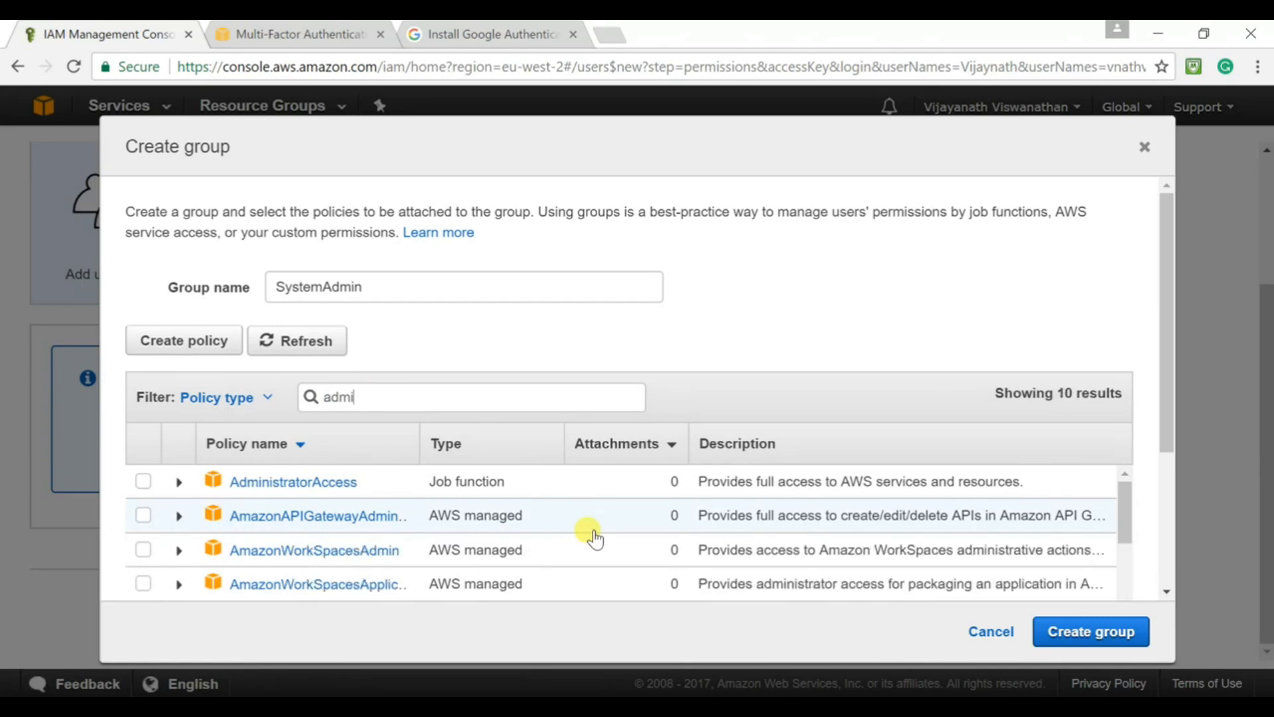
pyautogui.click(178, 487)
pyautogui.scroll(-2, 631, 446)
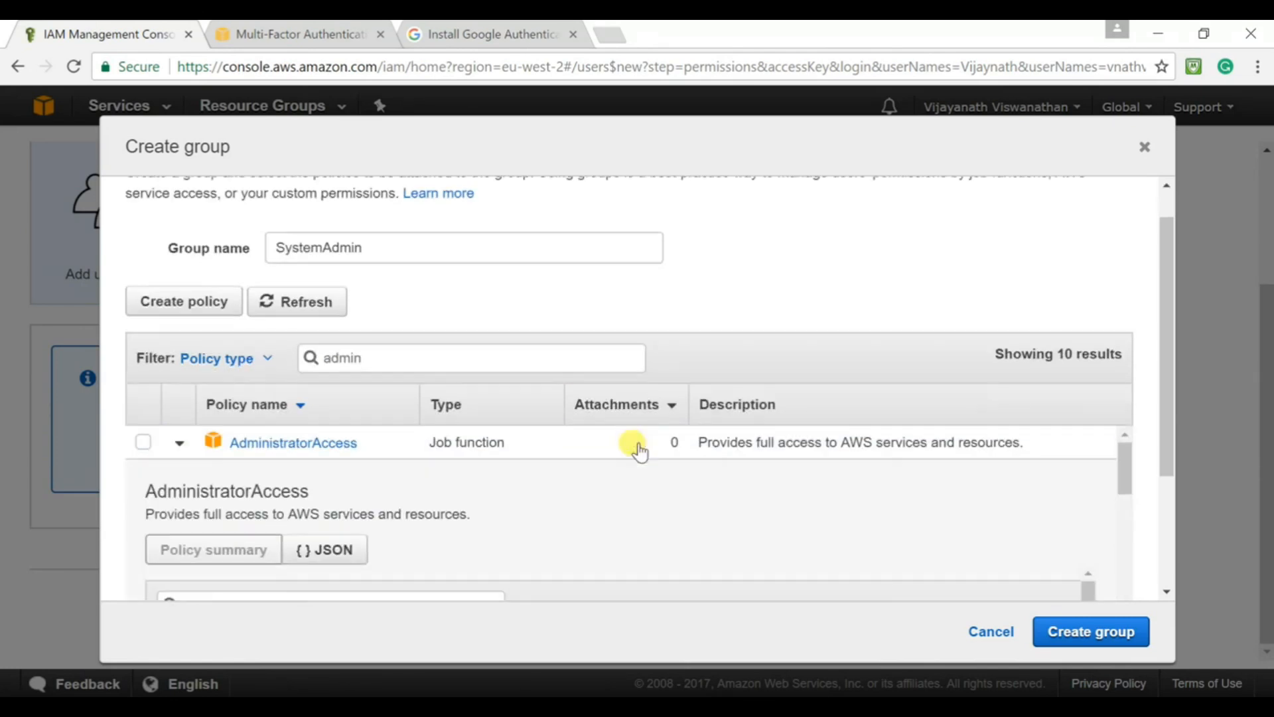
# View AdministratorAccess as JSON, highlighting its Effect, Action '*' and Resource '*' lines.
pyautogui.click(340, 490)
pyautogui.scroll(-2, 335, 491)
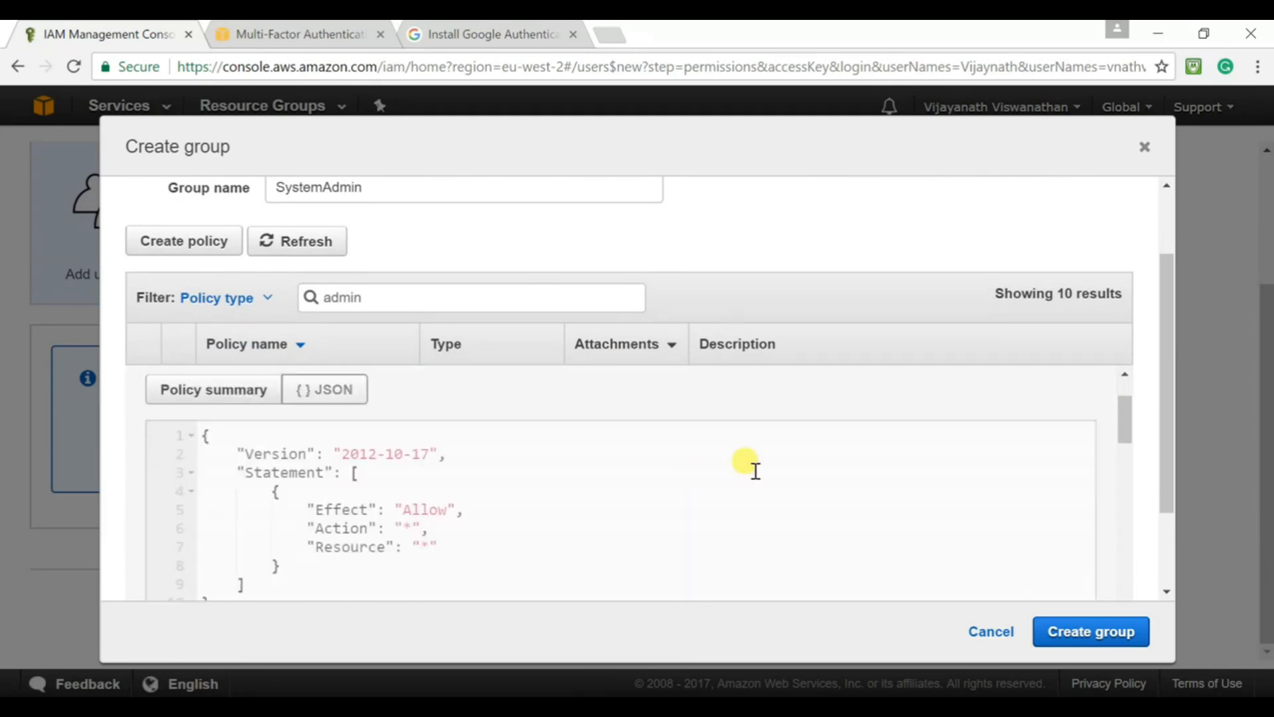
pyautogui.scroll(-1, 750, 468)
pyautogui.scroll(1, 580, 484)
pyautogui.moveTo(307, 511); pyautogui.dragTo(294, 506)
pyautogui.click(489, 519)
pyautogui.moveTo(298, 527); pyautogui.dragTo(432, 526)
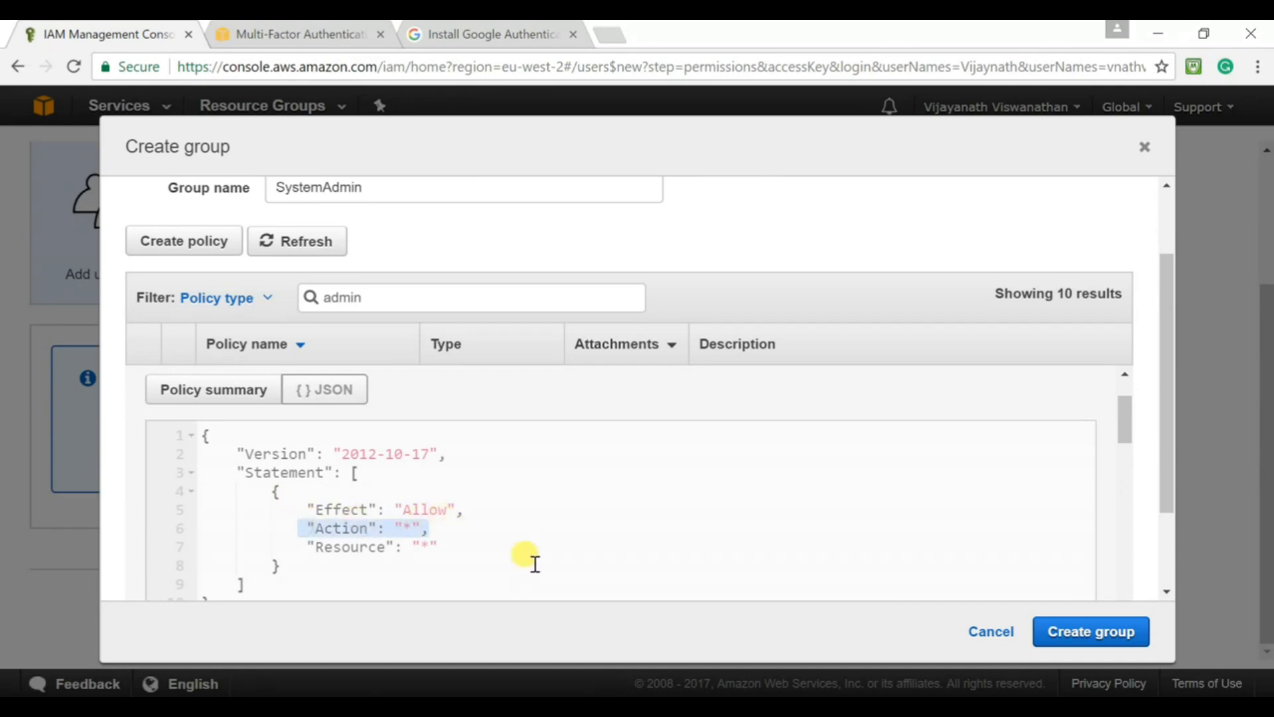
pyautogui.moveTo(302, 544); pyautogui.dragTo(451, 545)
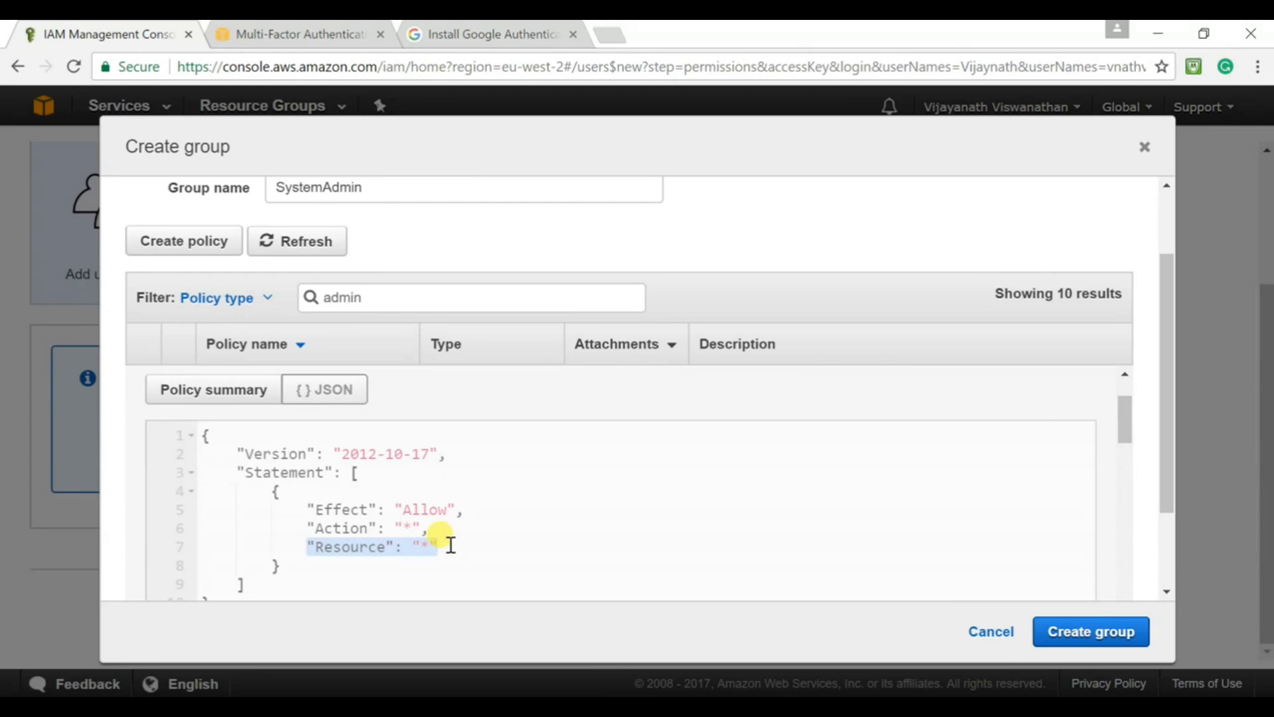
pyautogui.click(536, 516)
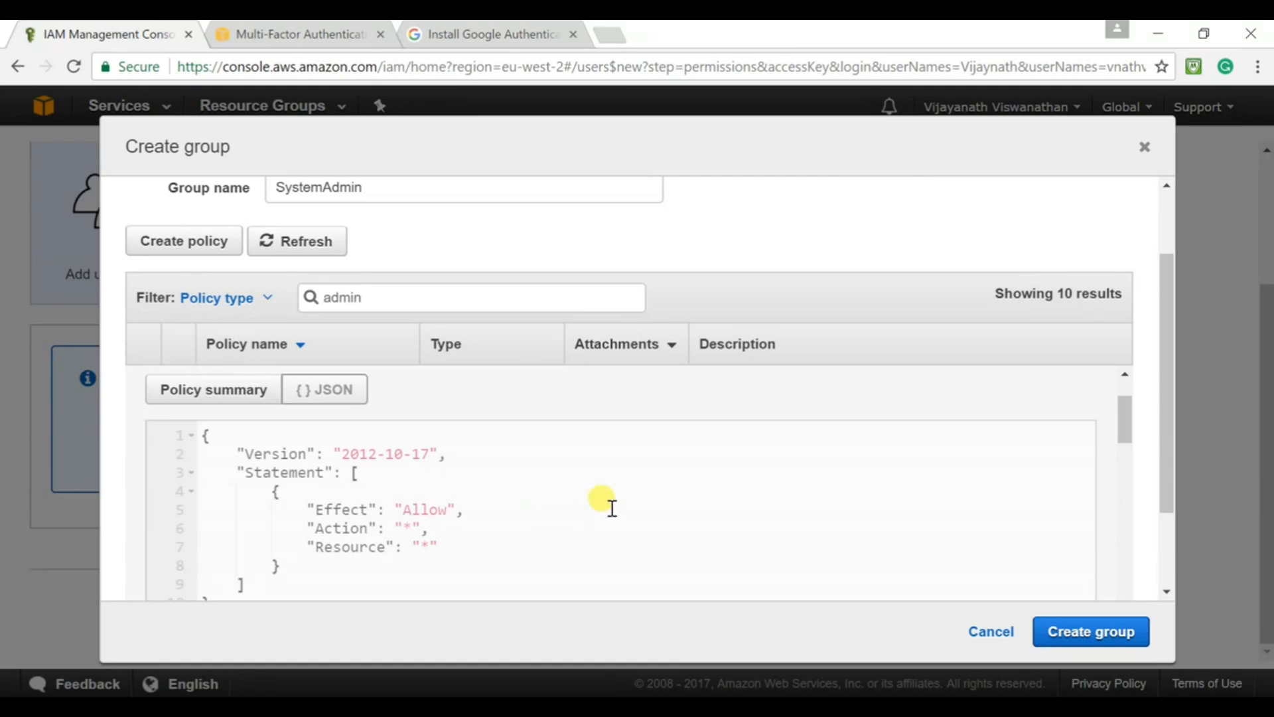
pyautogui.scroll(3, 612, 509)
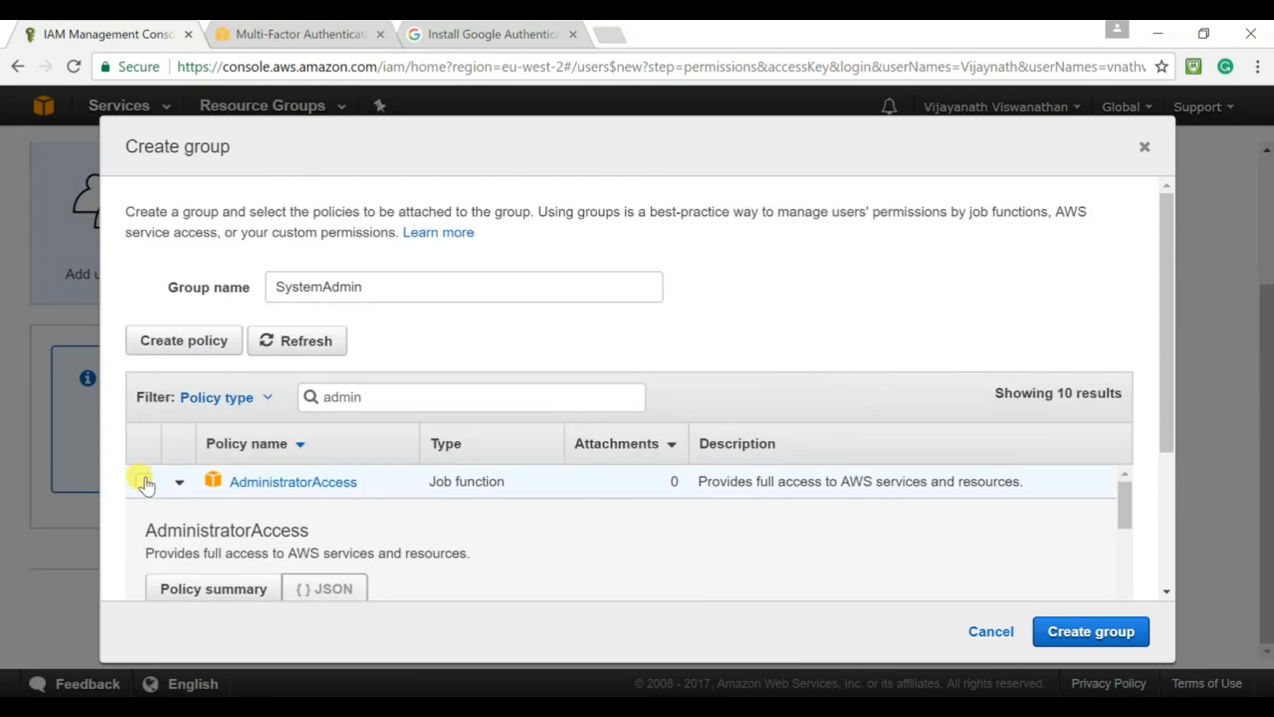
# Attach AdministratorAccess and create the SystemAdmin group, leaving it checked for the new users.
pyautogui.click(144, 481)
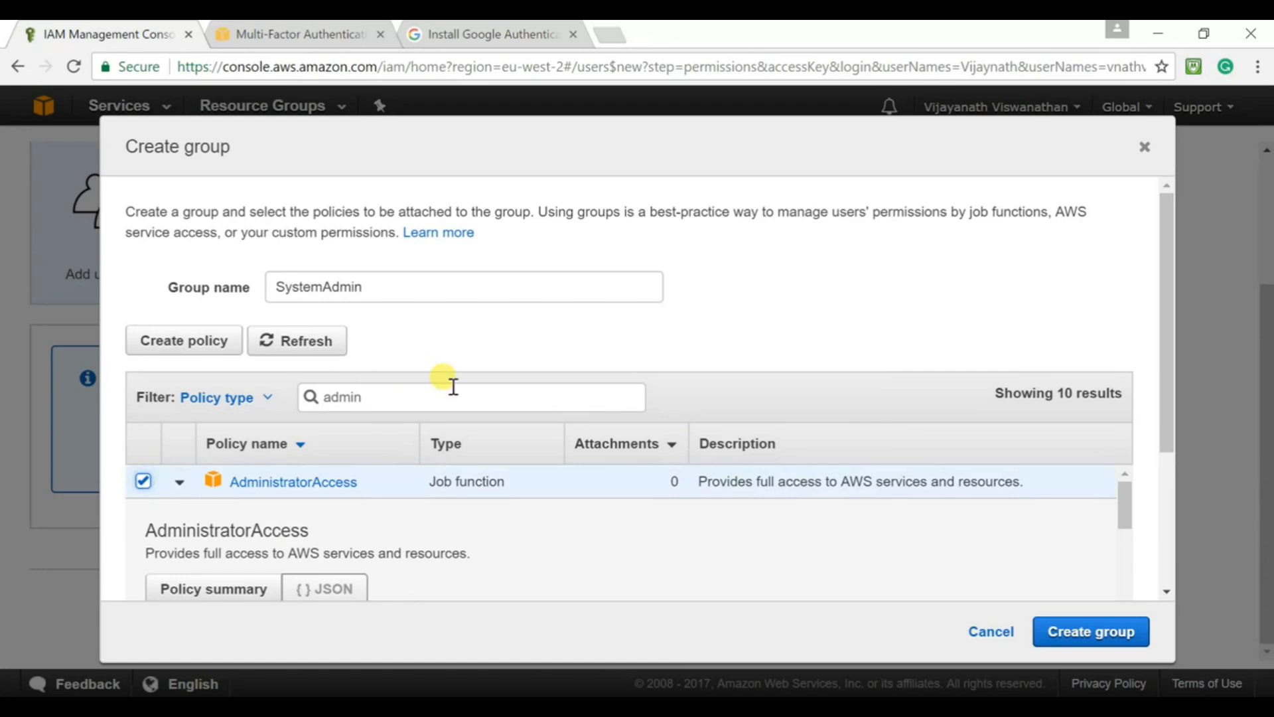
pyautogui.scroll(-3, 1120, 456)
pyautogui.click(1050, 632)
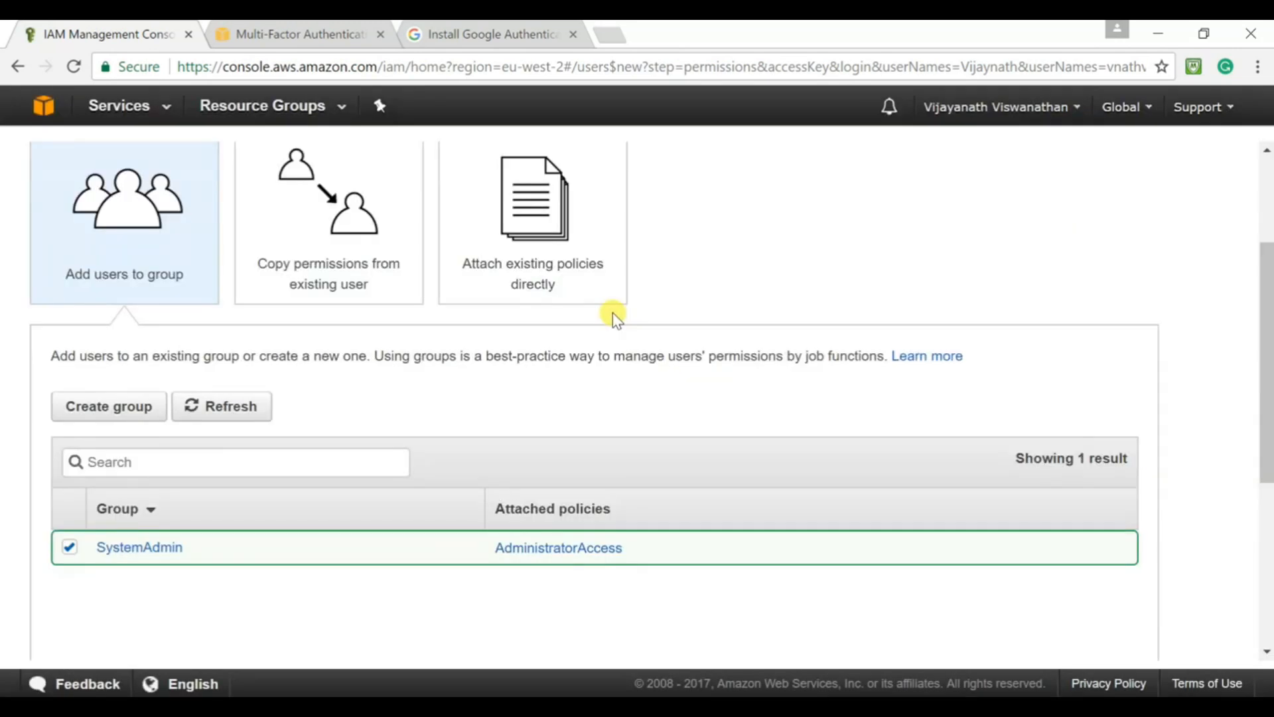
pyautogui.scroll(1, 651, 359)
pyautogui.scroll(-1, 653, 362)
pyautogui.scroll(-5, 1126, 436)
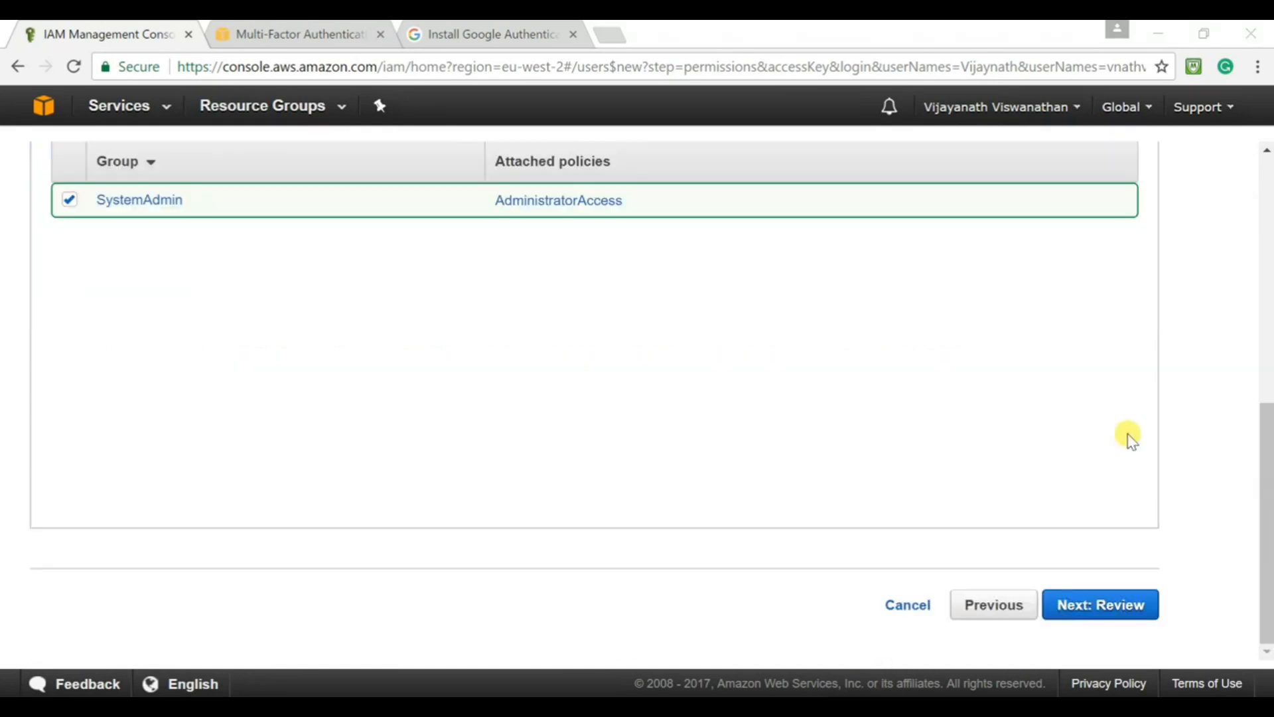
# Review the summary and create both users in the SystemAdmin group.
pyautogui.click(1100, 605)
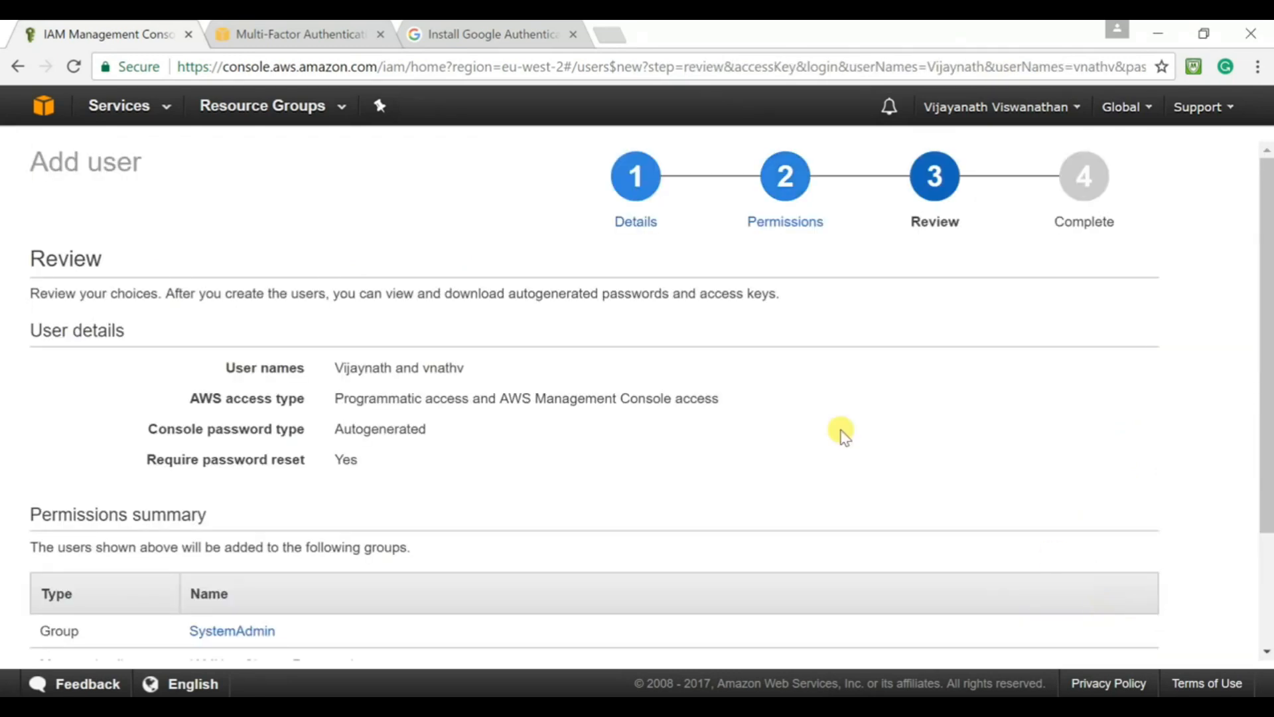
pyautogui.scroll(-2, 843, 435)
pyautogui.scroll(2, 843, 435)
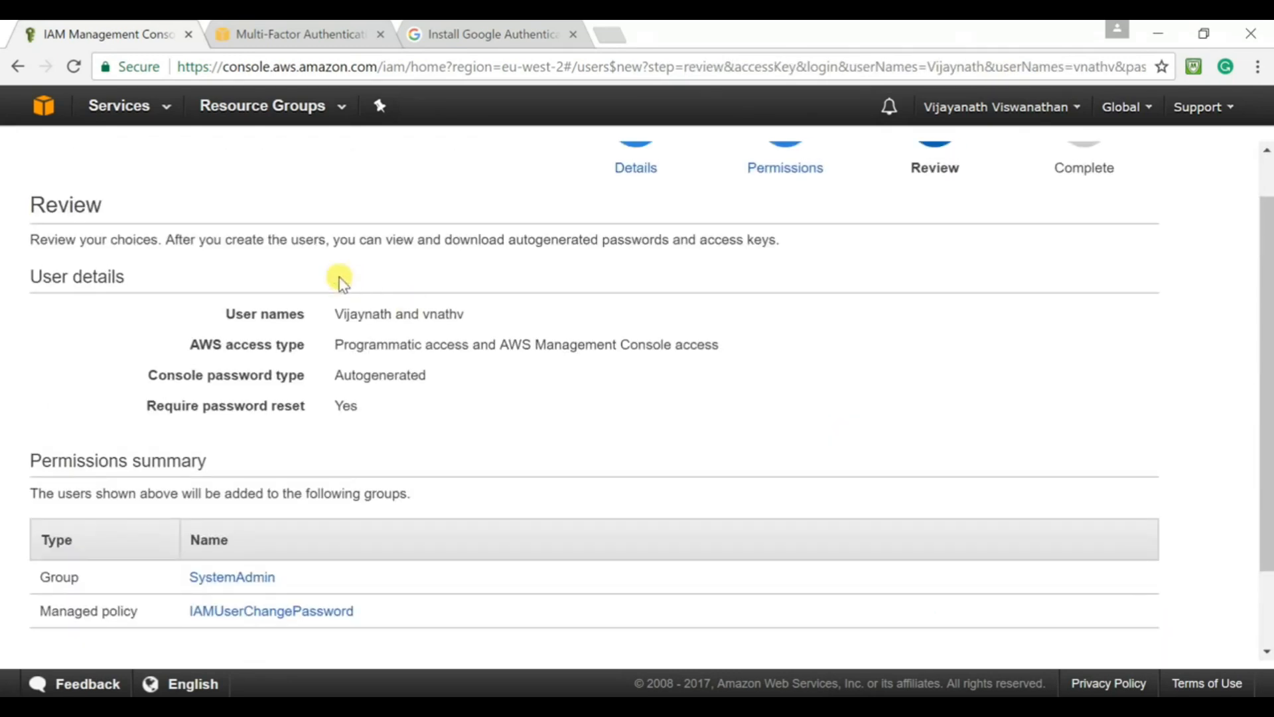
pyautogui.scroll(-2, 479, 325)
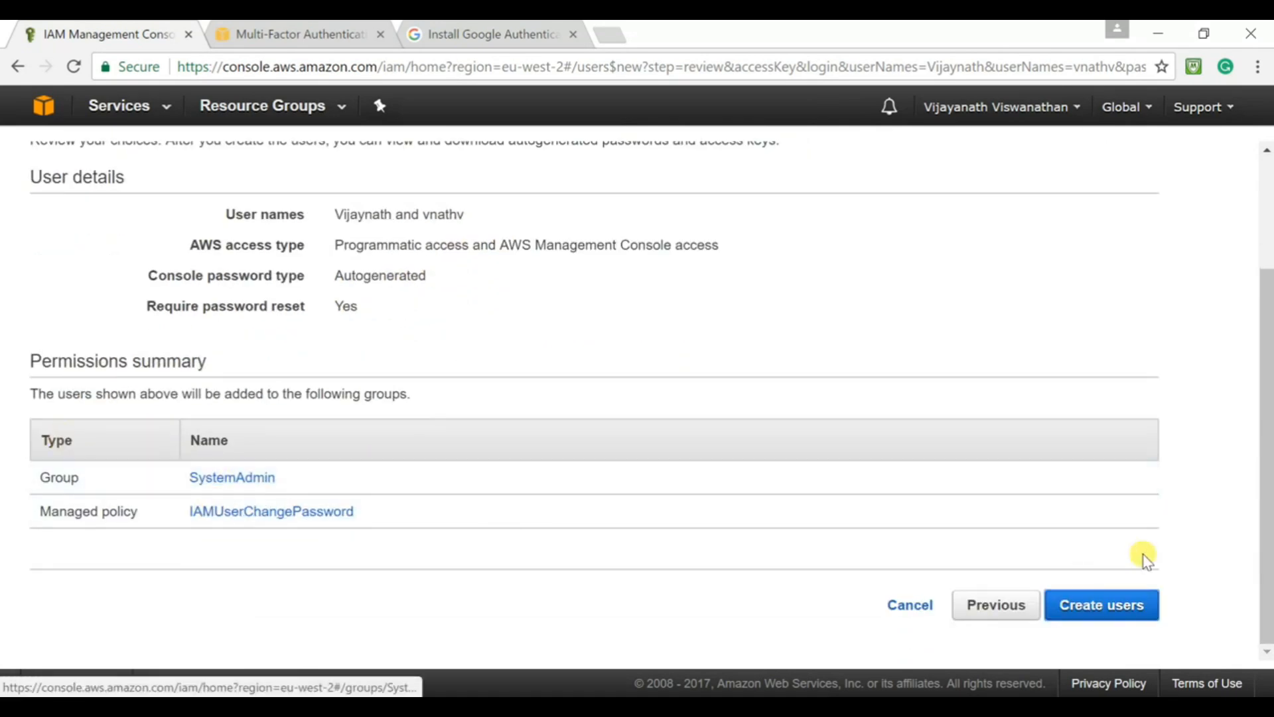
pyautogui.click(1075, 607)
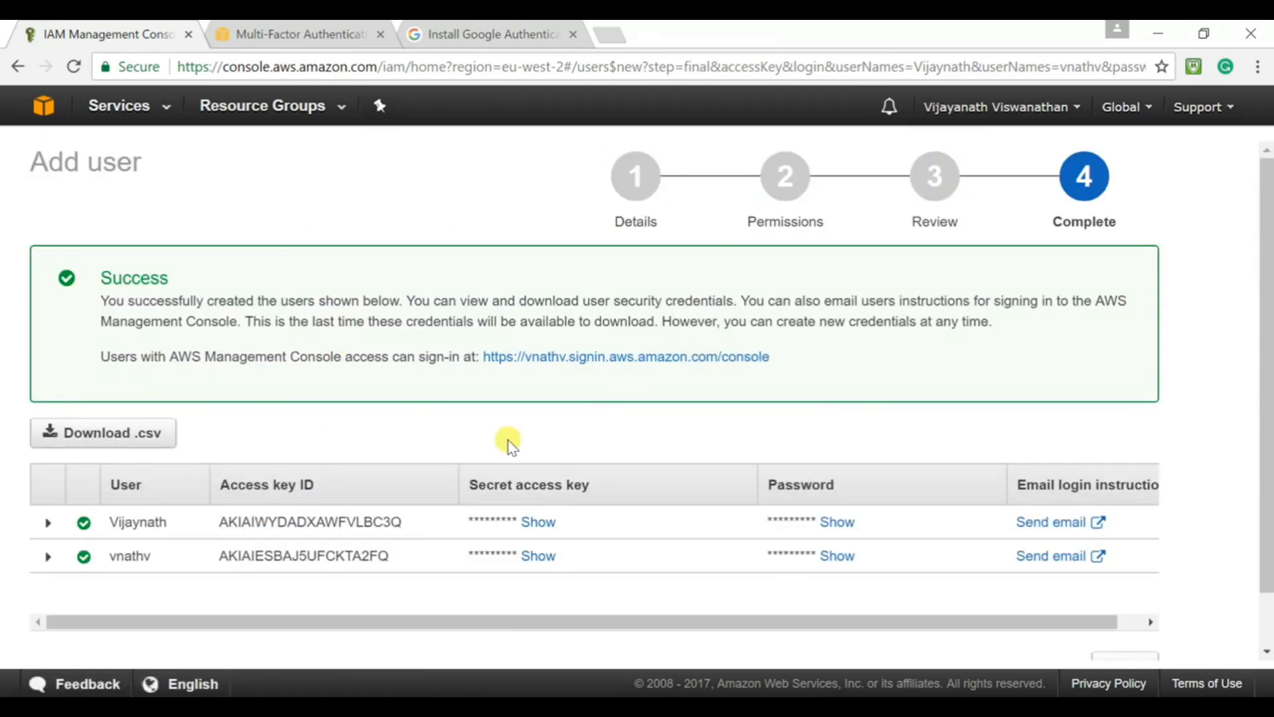
# Select the first user's access key ID and reveal its secret access key.
pyautogui.scroll(-1, 728, 515)
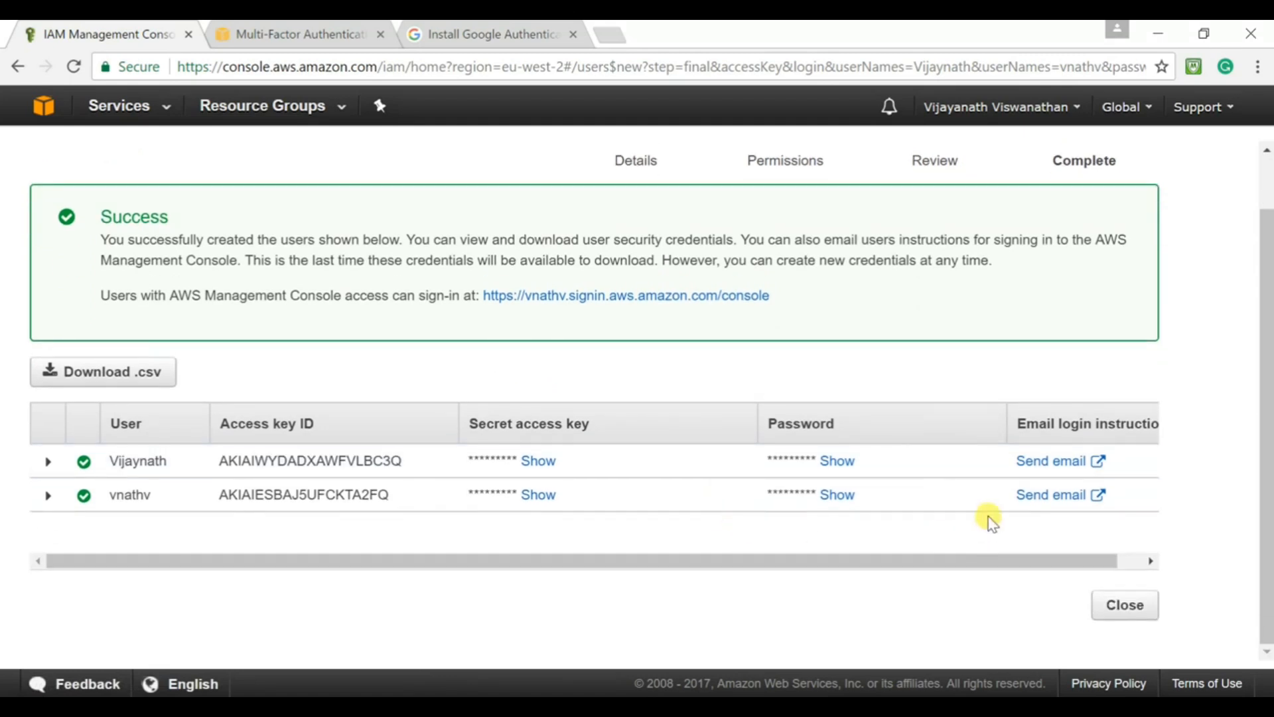
pyautogui.scroll(1, 562, 498)
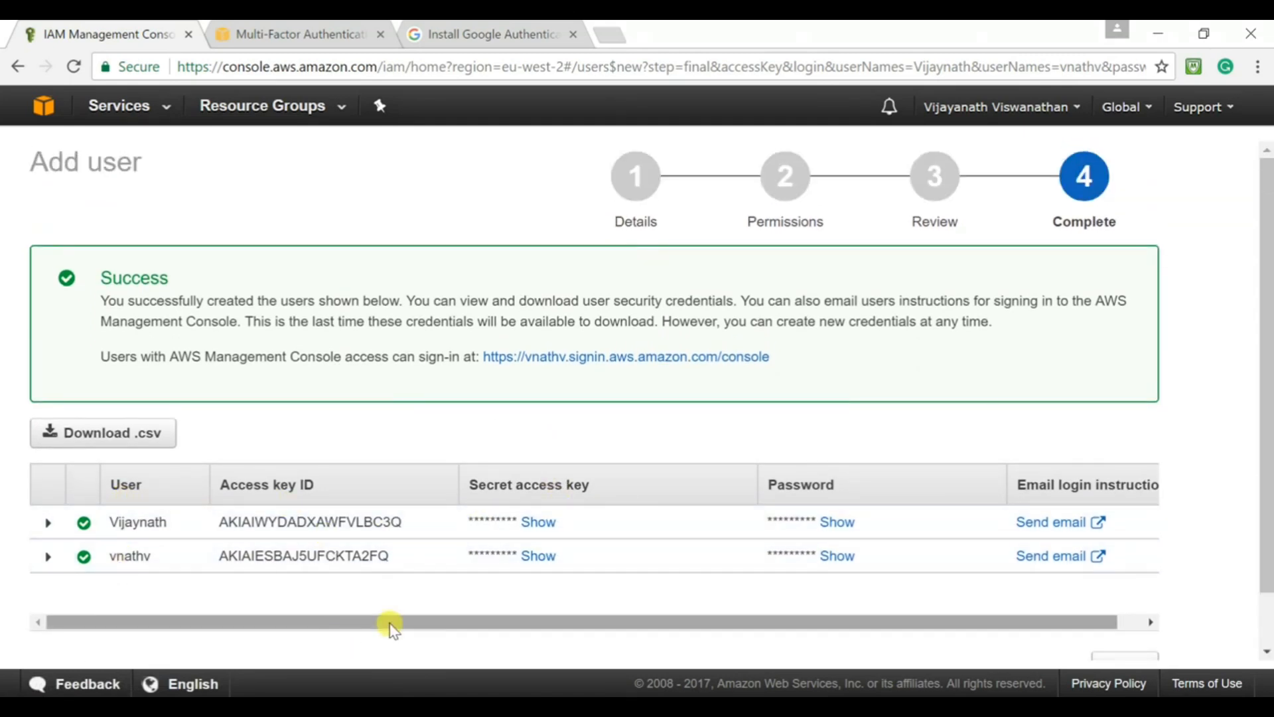
pyautogui.scroll(-1, 594, 398)
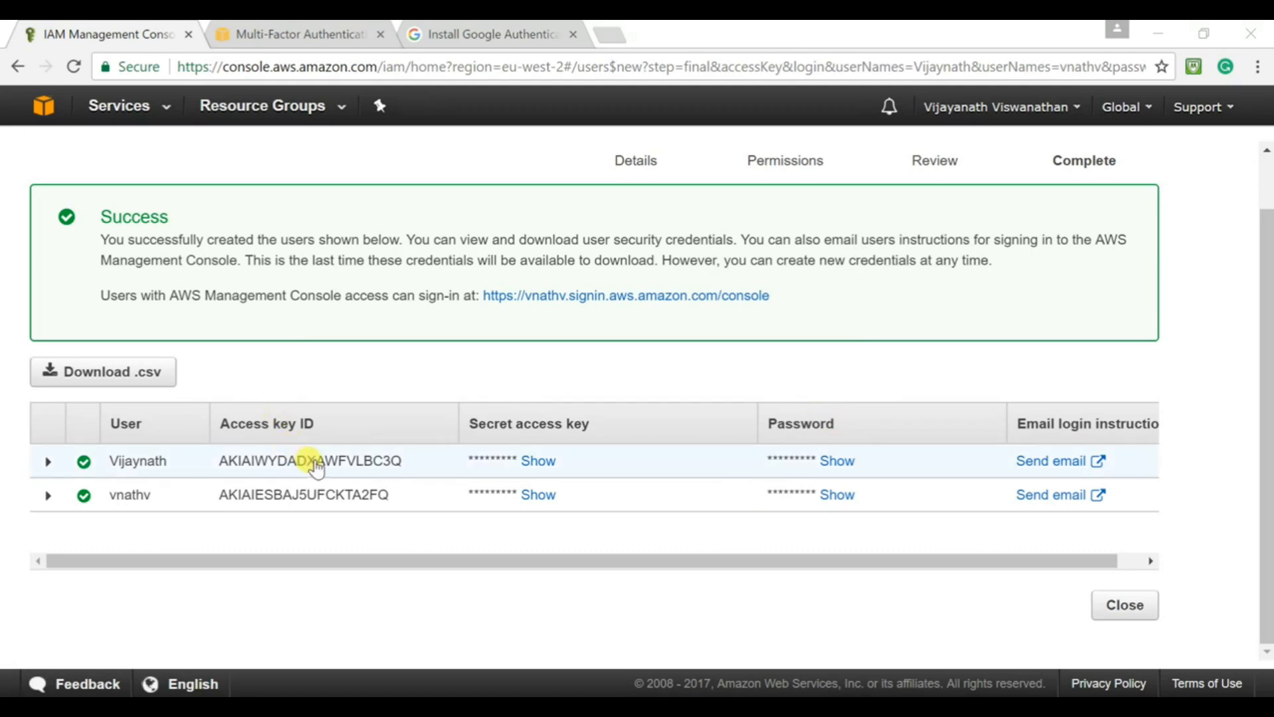
pyautogui.moveTo(216, 458); pyautogui.dragTo(464, 465)
pyautogui.click(537, 460)
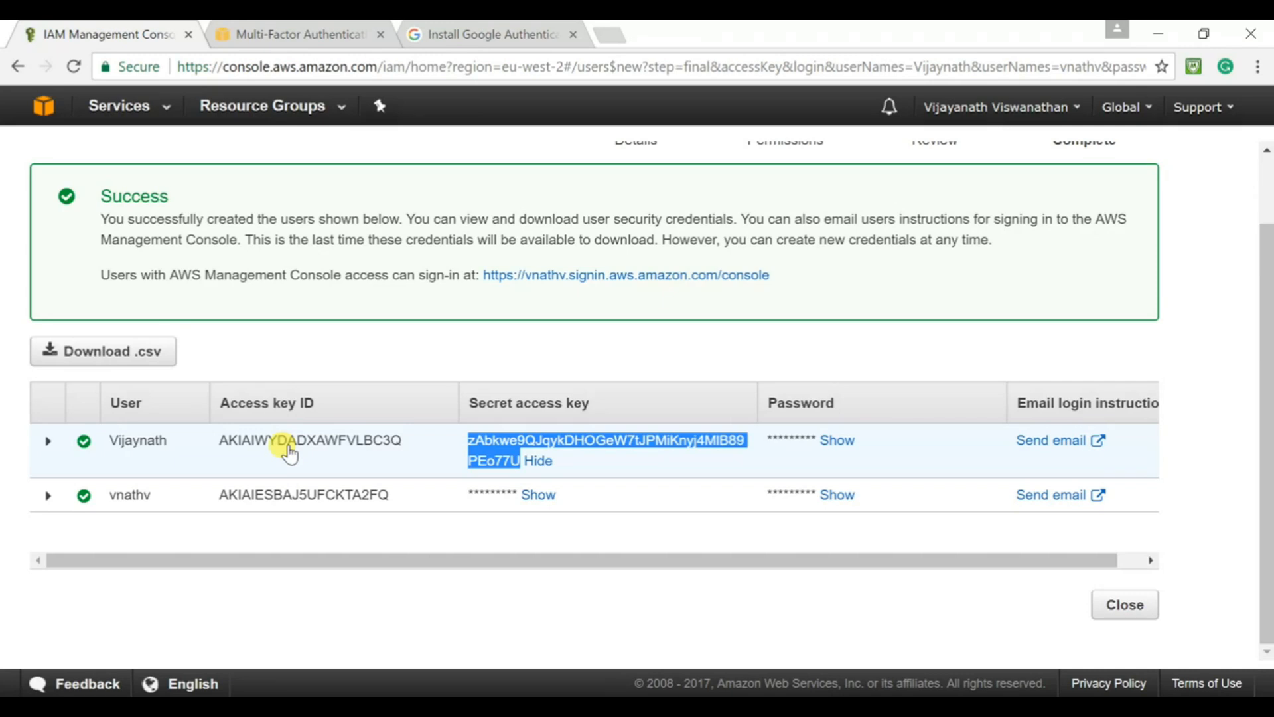
# Show the first user's autogenerated console password in plain text.
pyautogui.click(837, 441)
pyautogui.click(840, 444)
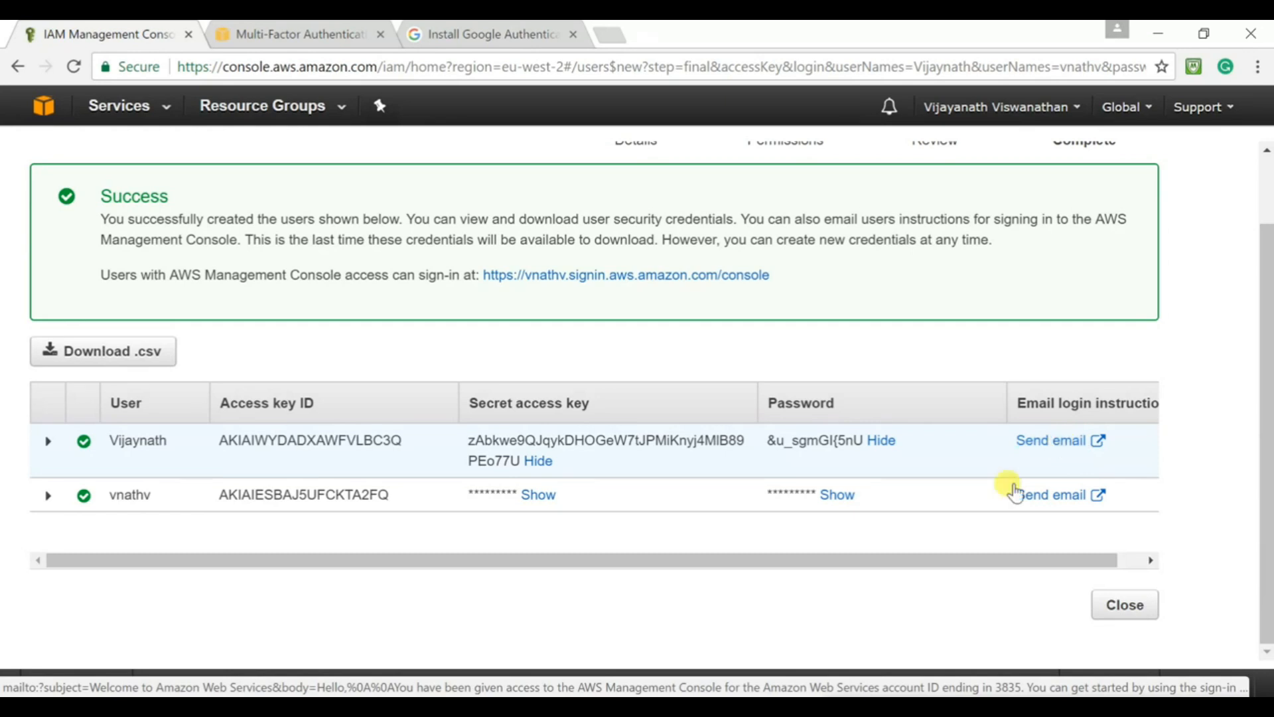
# Inspect the first user's creation details, highlighting its SystemAdmin group membership, then collapse them.
pyautogui.click(48, 441)
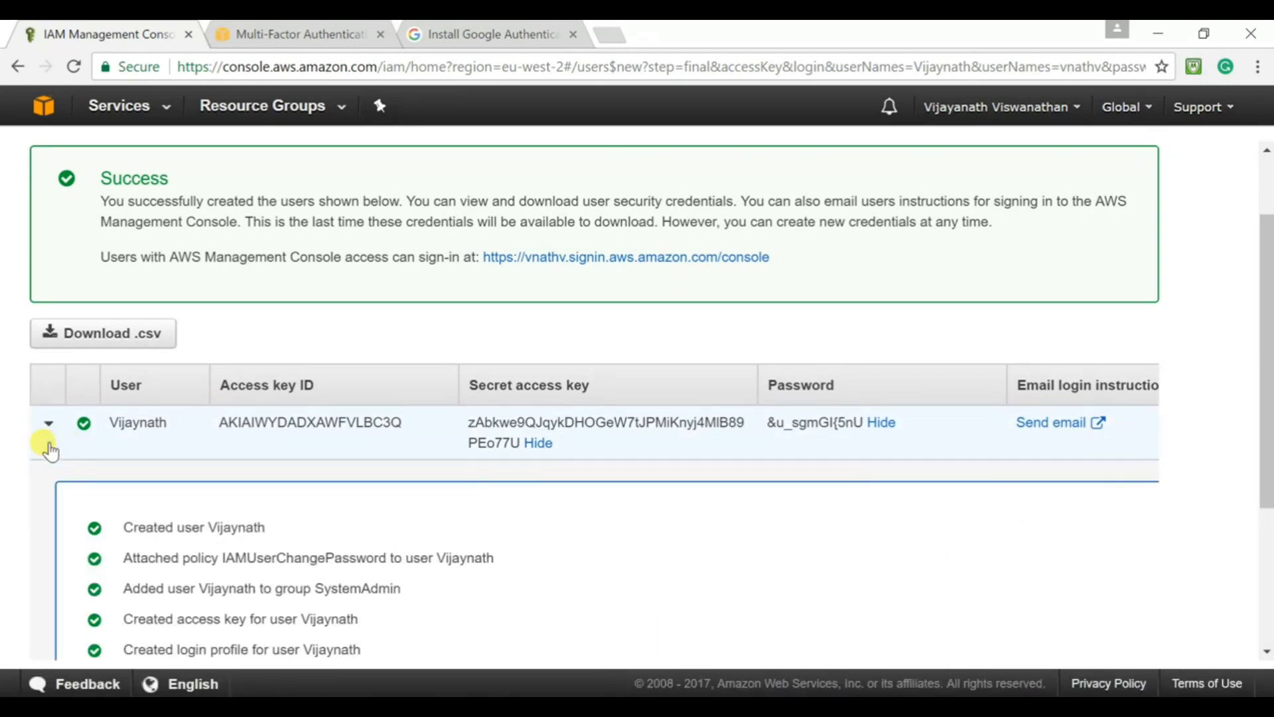
pyautogui.scroll(-2, 46, 441)
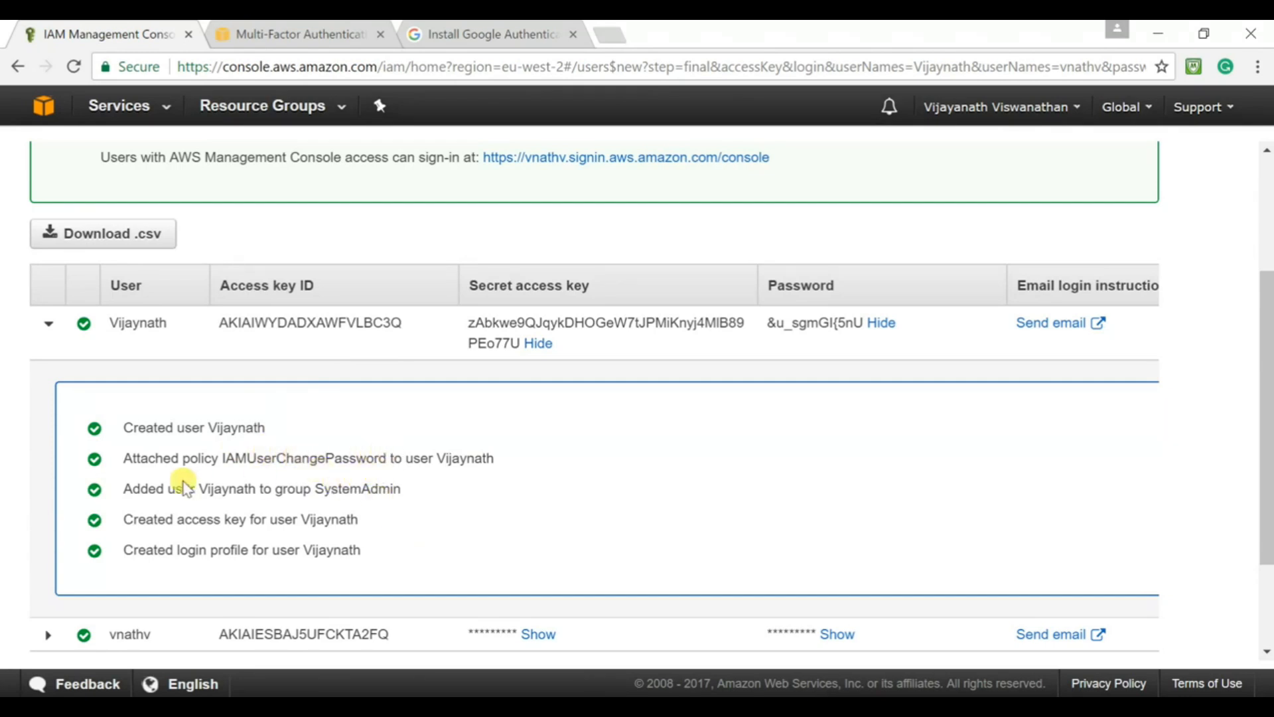
pyautogui.moveTo(120, 483); pyautogui.dragTo(236, 485)
pyautogui.click(311, 488)
pyautogui.moveTo(315, 487); pyautogui.dragTo(399, 488)
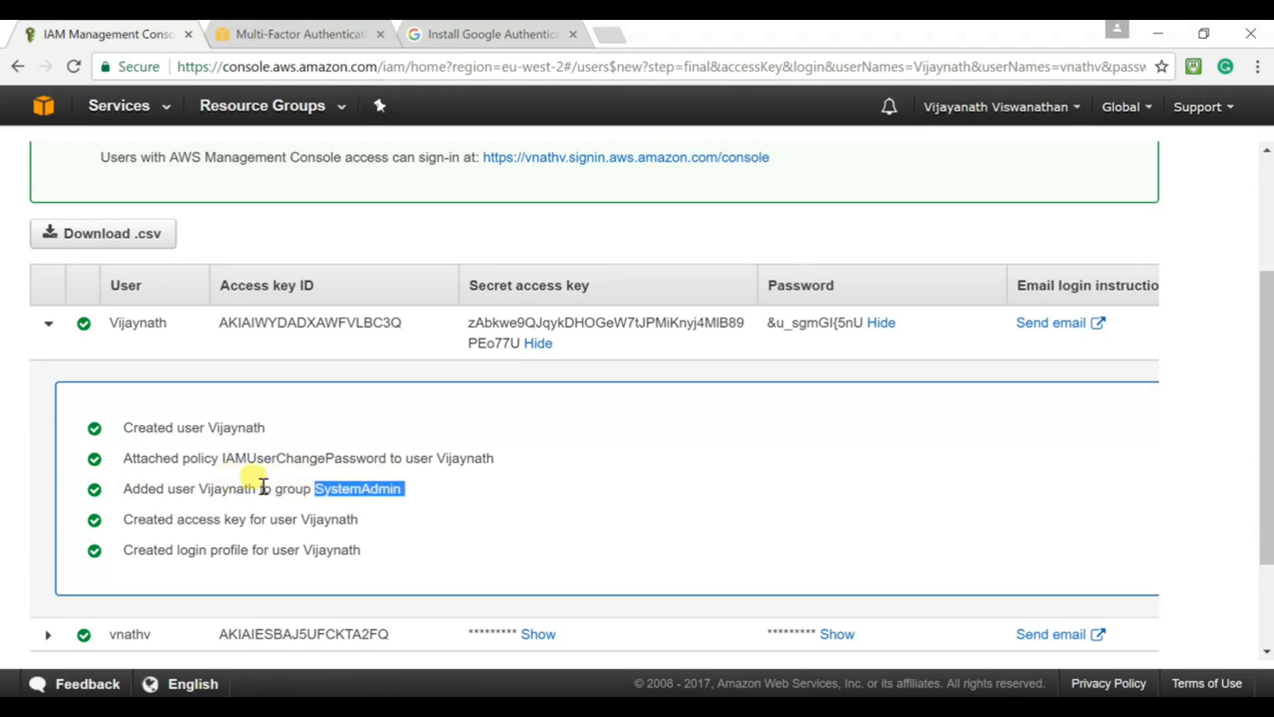
pyautogui.moveTo(200, 488); pyautogui.dragTo(278, 492)
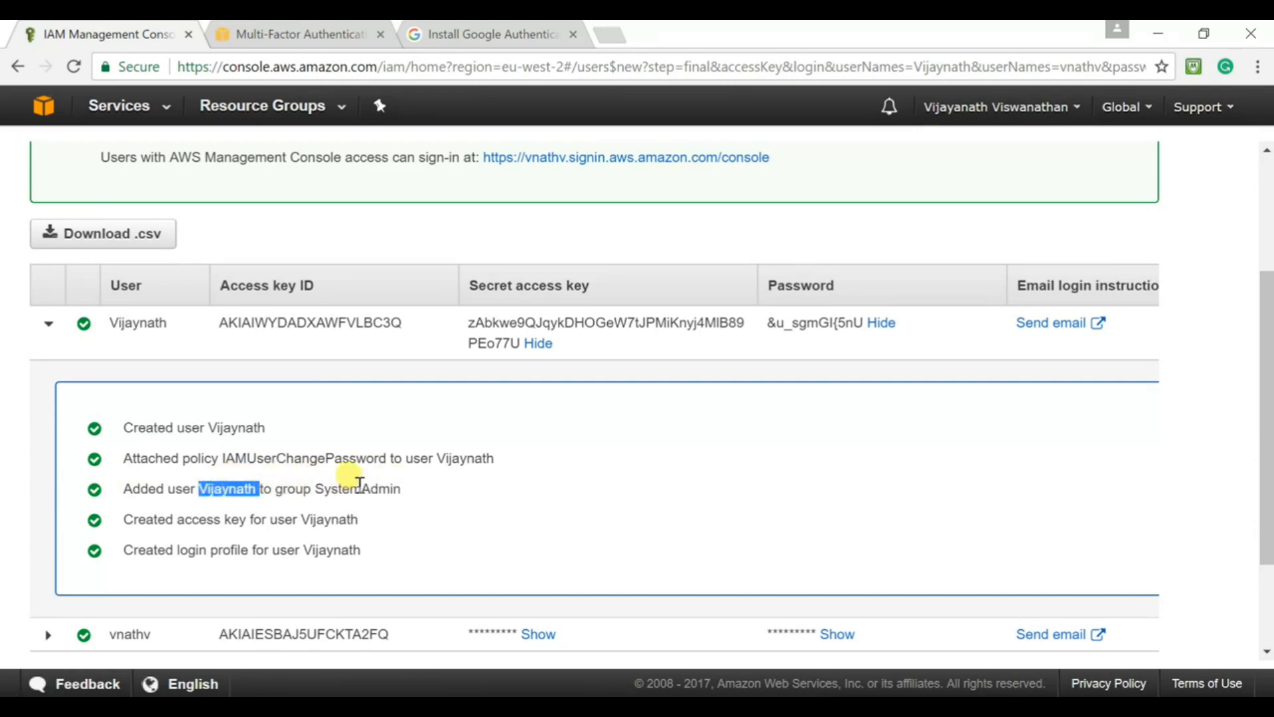
pyautogui.scroll(3, 359, 483)
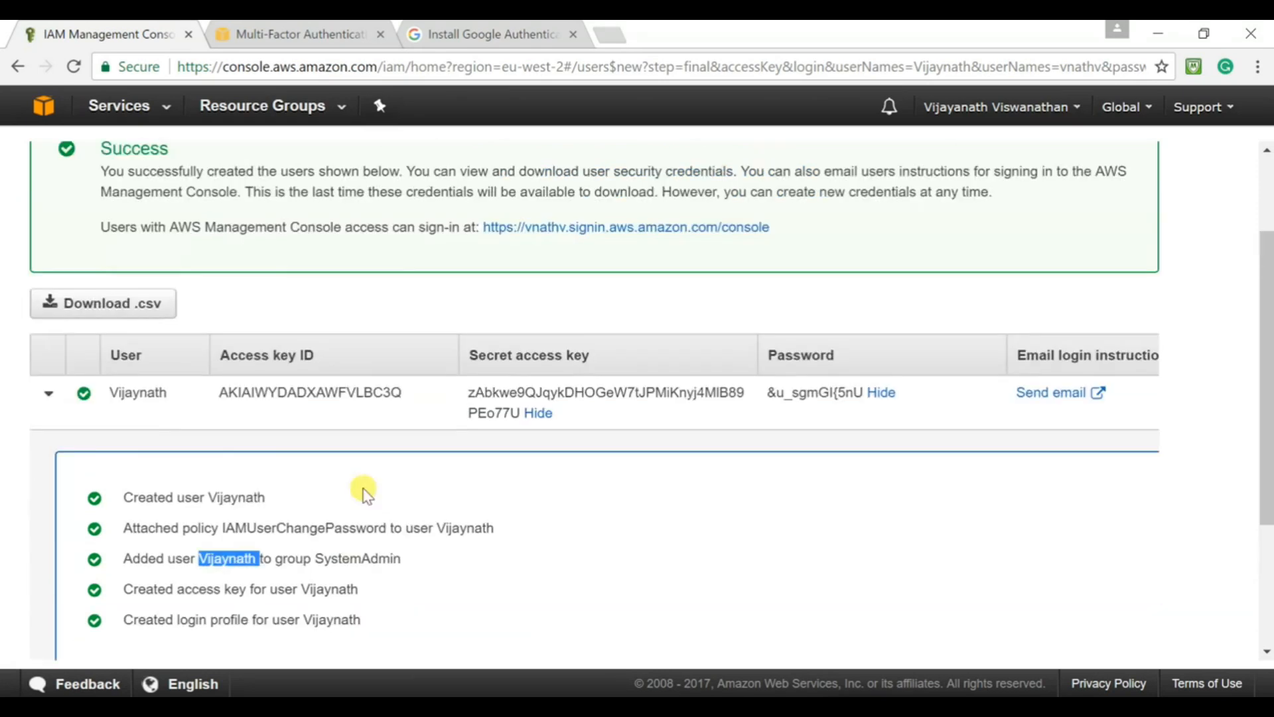
pyautogui.scroll(-2, 233, 520)
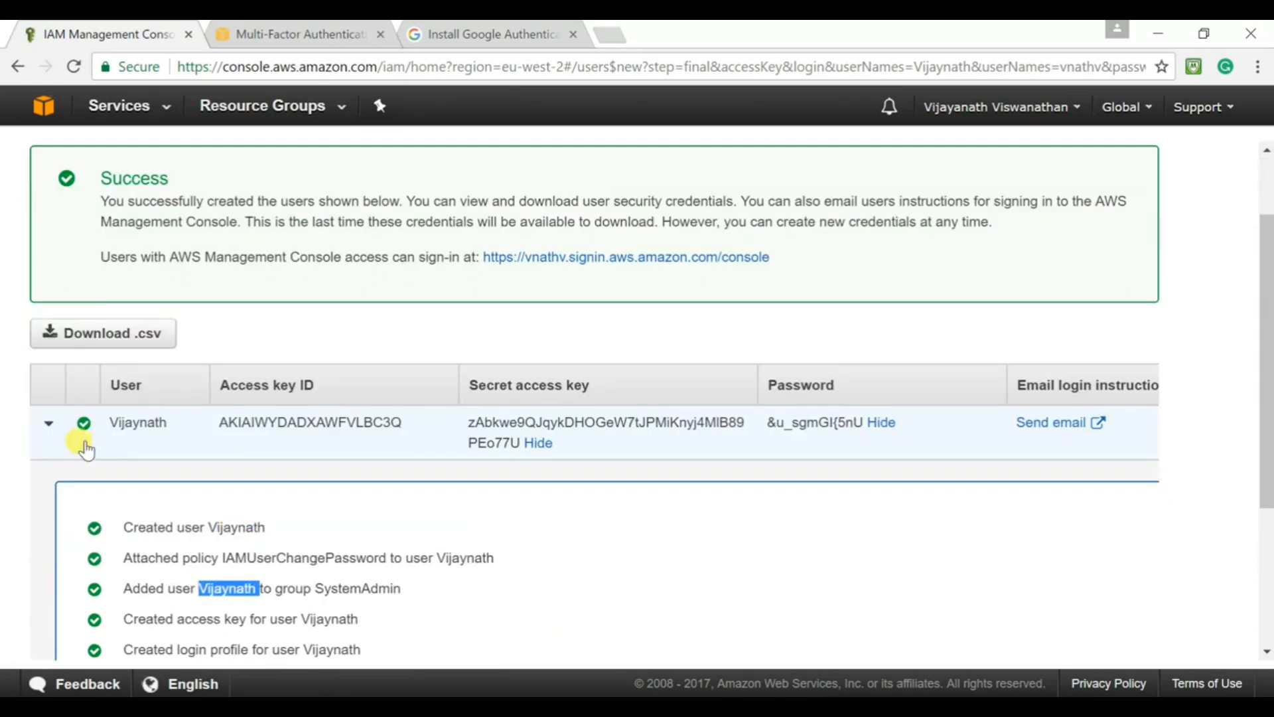
pyautogui.click(46, 422)
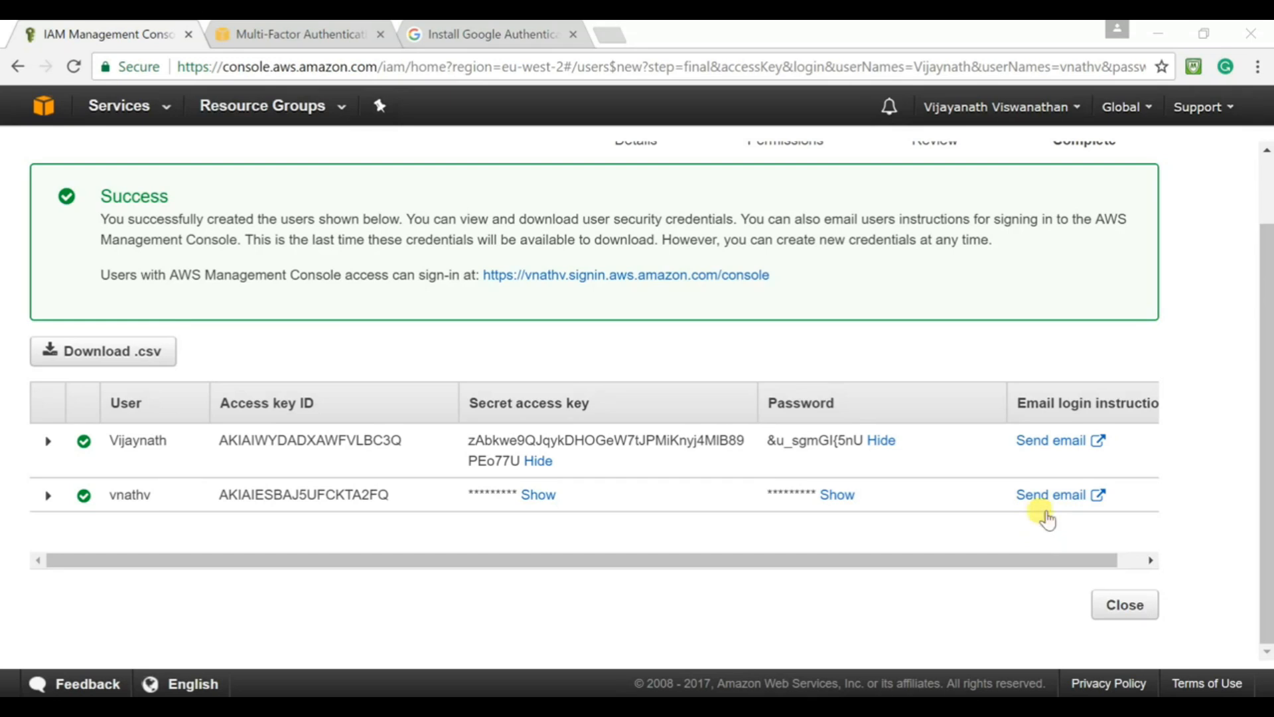
# Close the new-user success page and go to the IAM Groups list, where SystemAdmin has 2 users.
pyautogui.click(1122, 609)
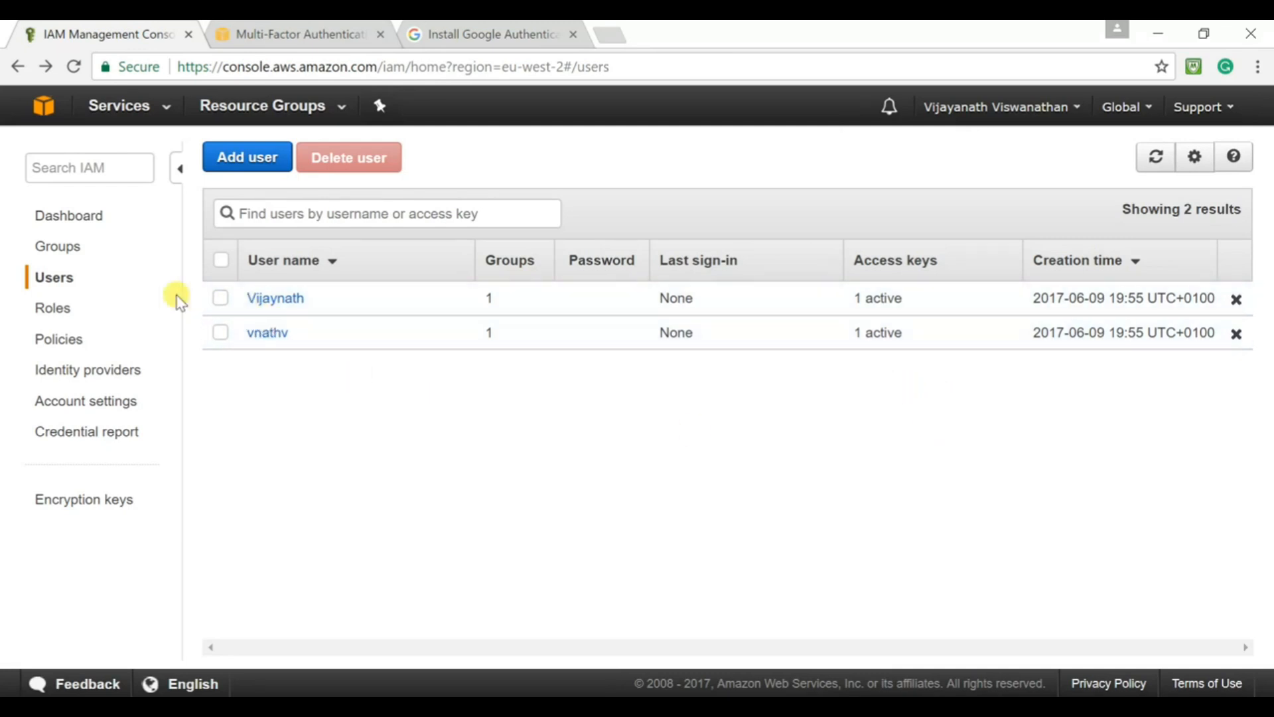
pyautogui.click(72, 254)
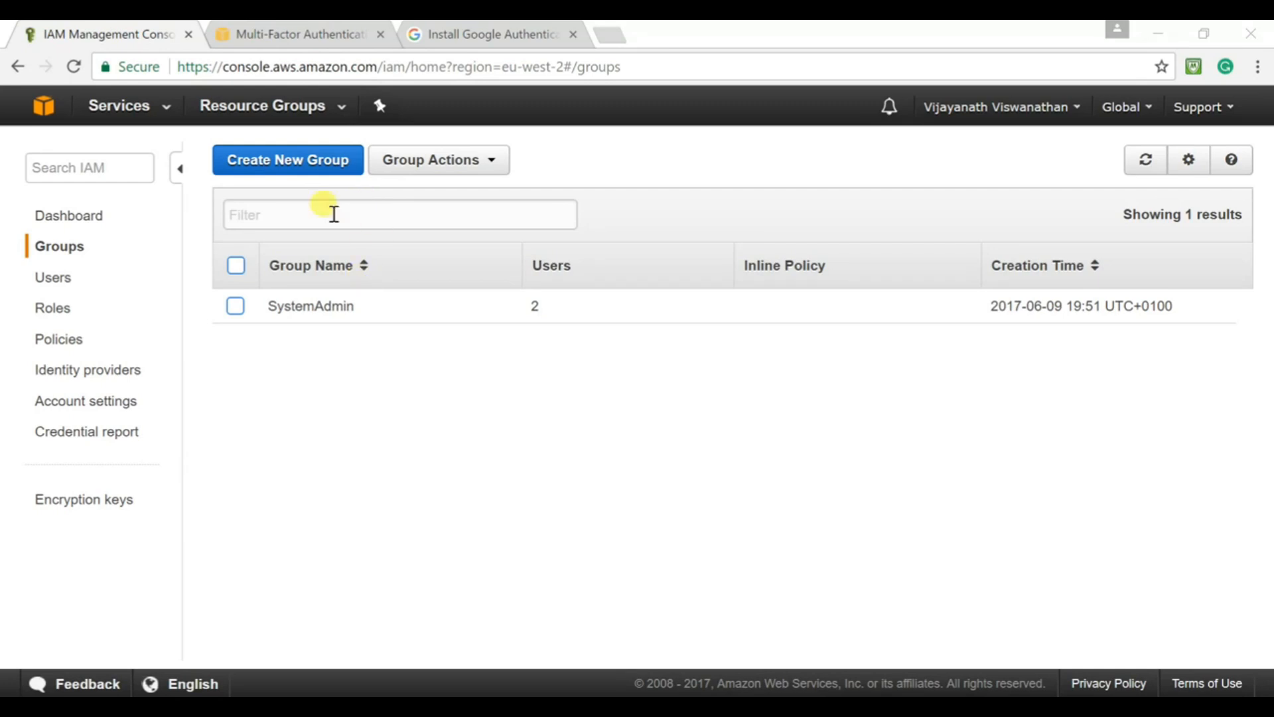
# Create a group named Finance with AmazonS3FullAccess attached, found by filtering policies for 's3'.
pyautogui.click(308, 174)
pyautogui.click(550, 241)
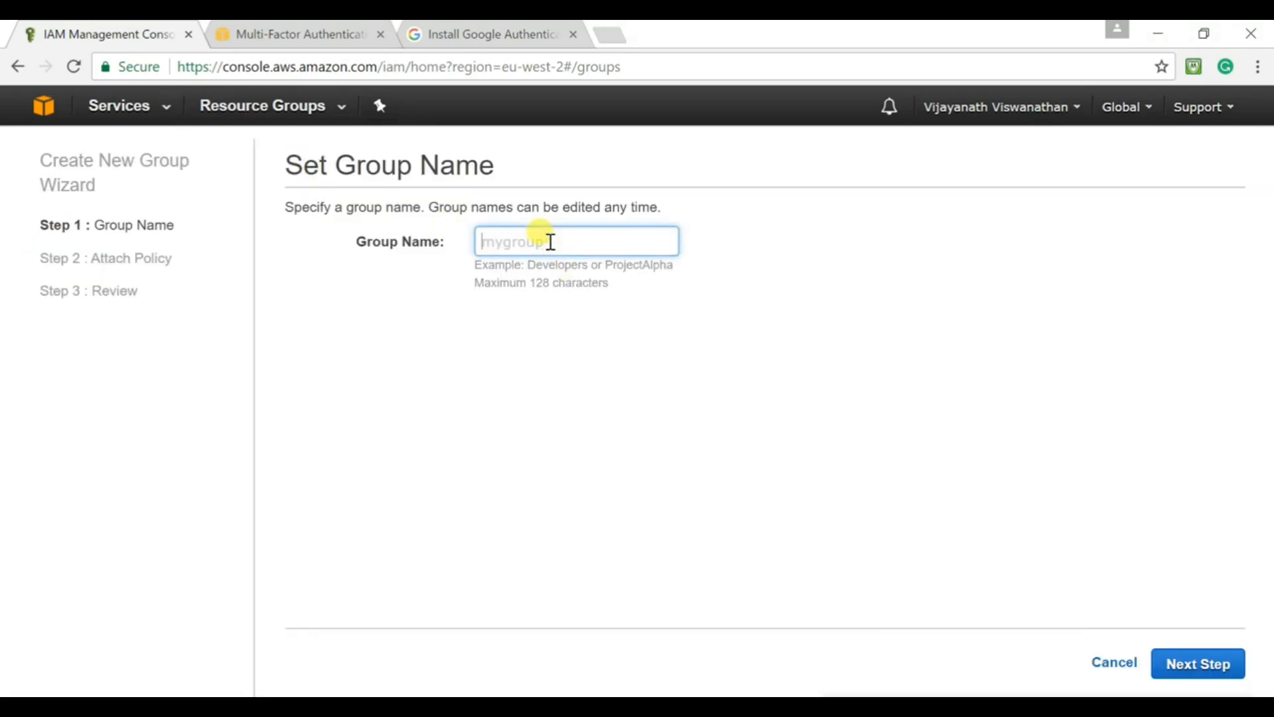
pyautogui.write('Finance')
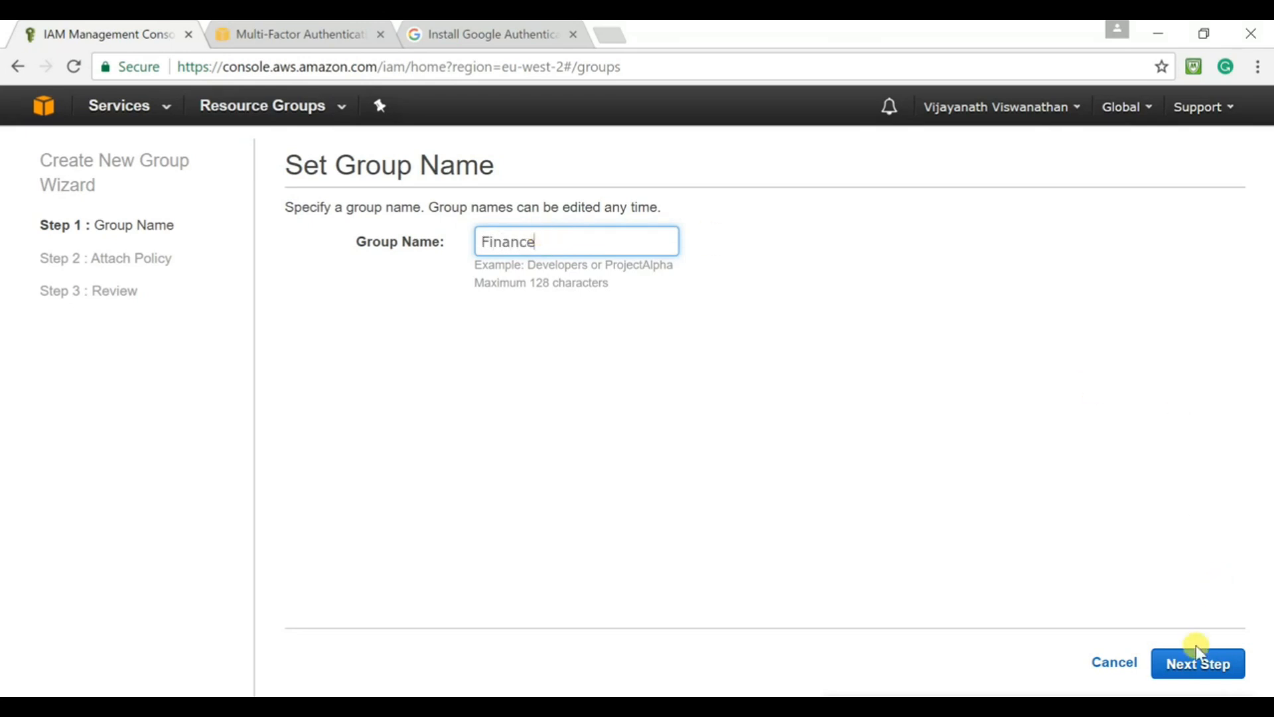
pyautogui.click(1198, 667)
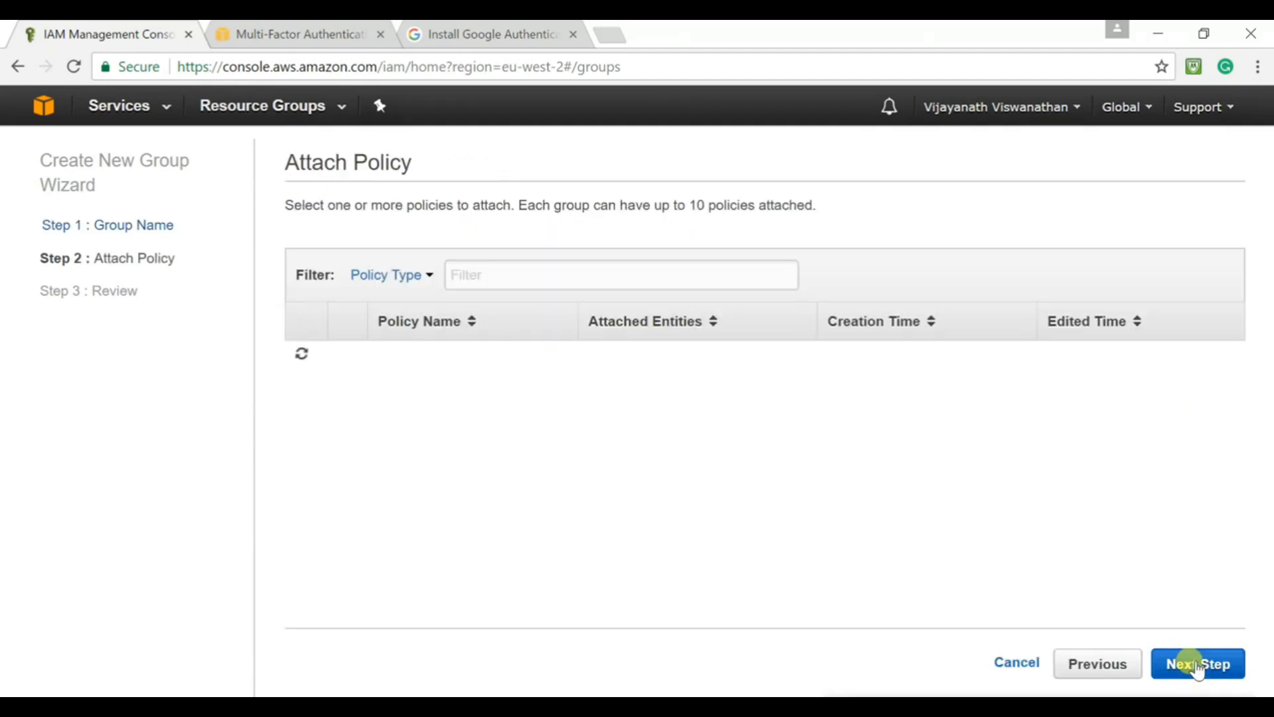
pyautogui.click(539, 278)
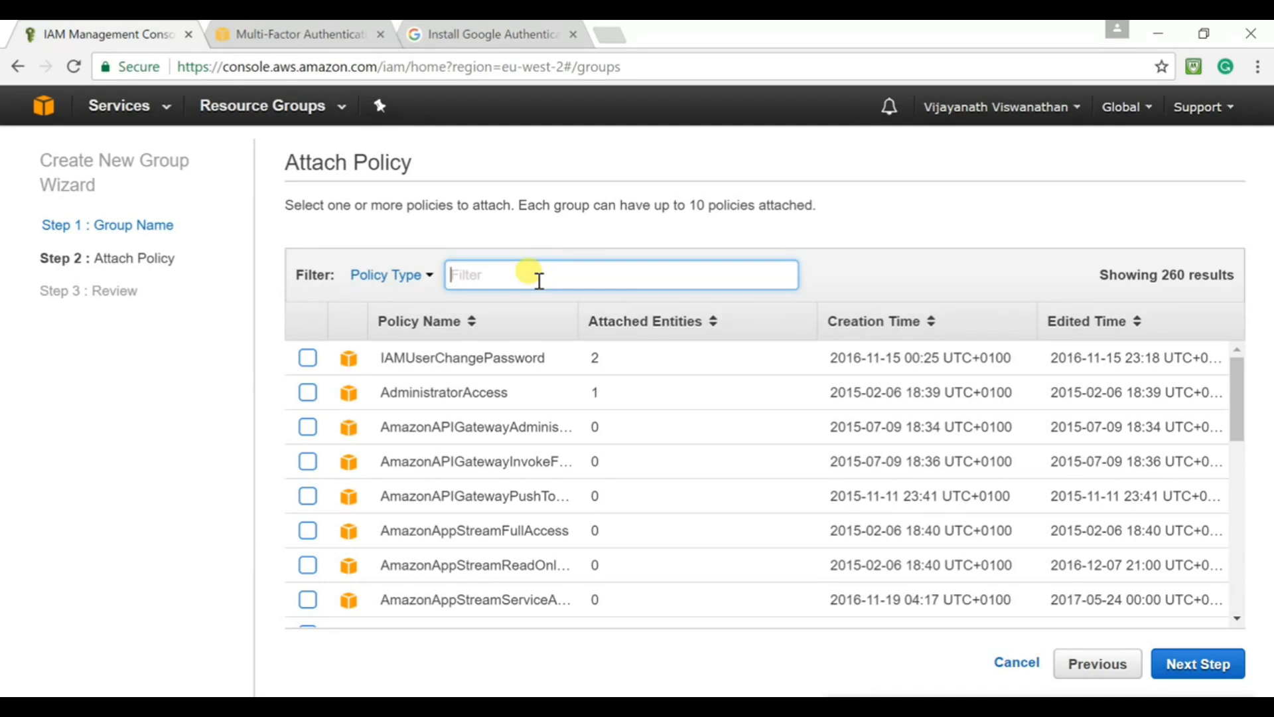
pyautogui.write('s3')
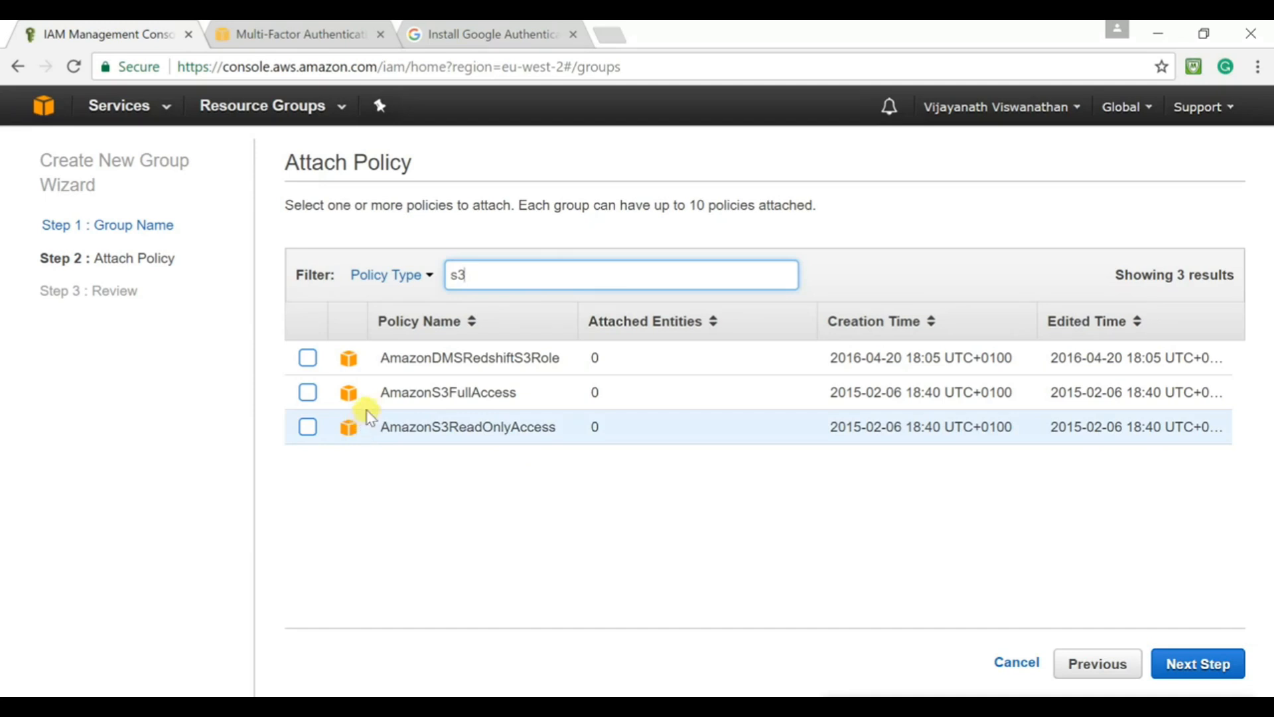
pyautogui.click(307, 392)
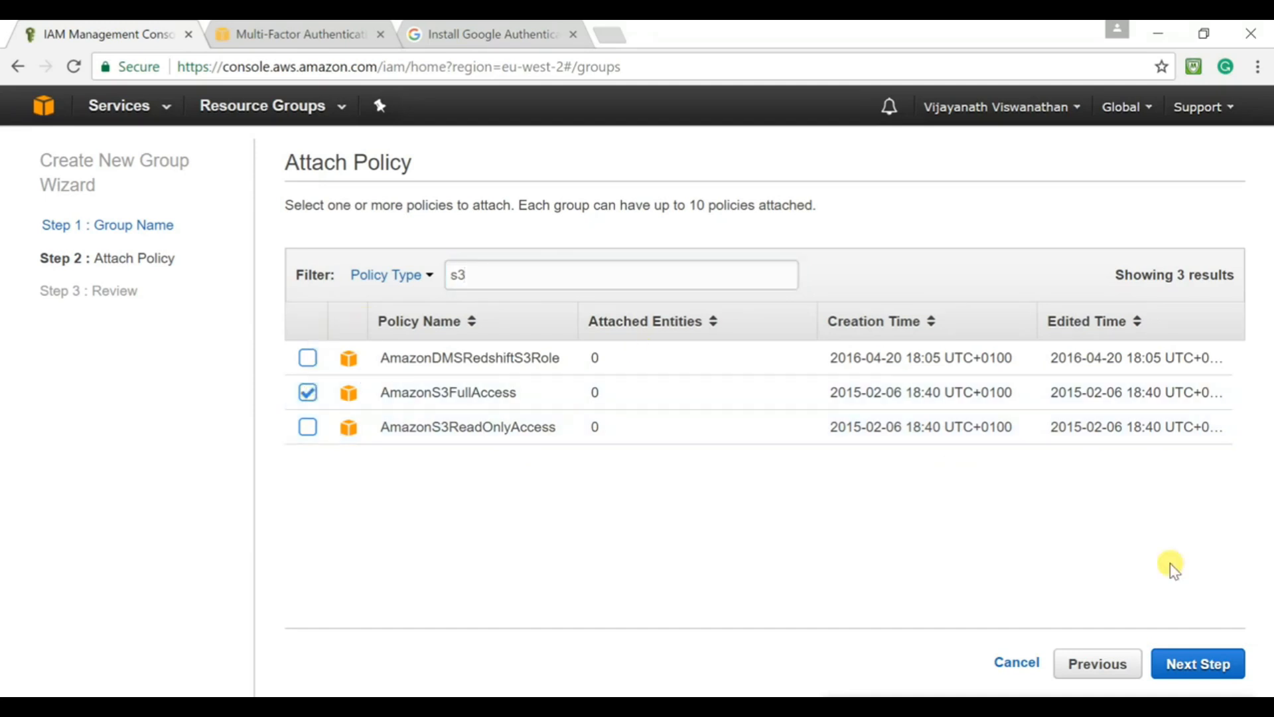
pyautogui.click(1174, 663)
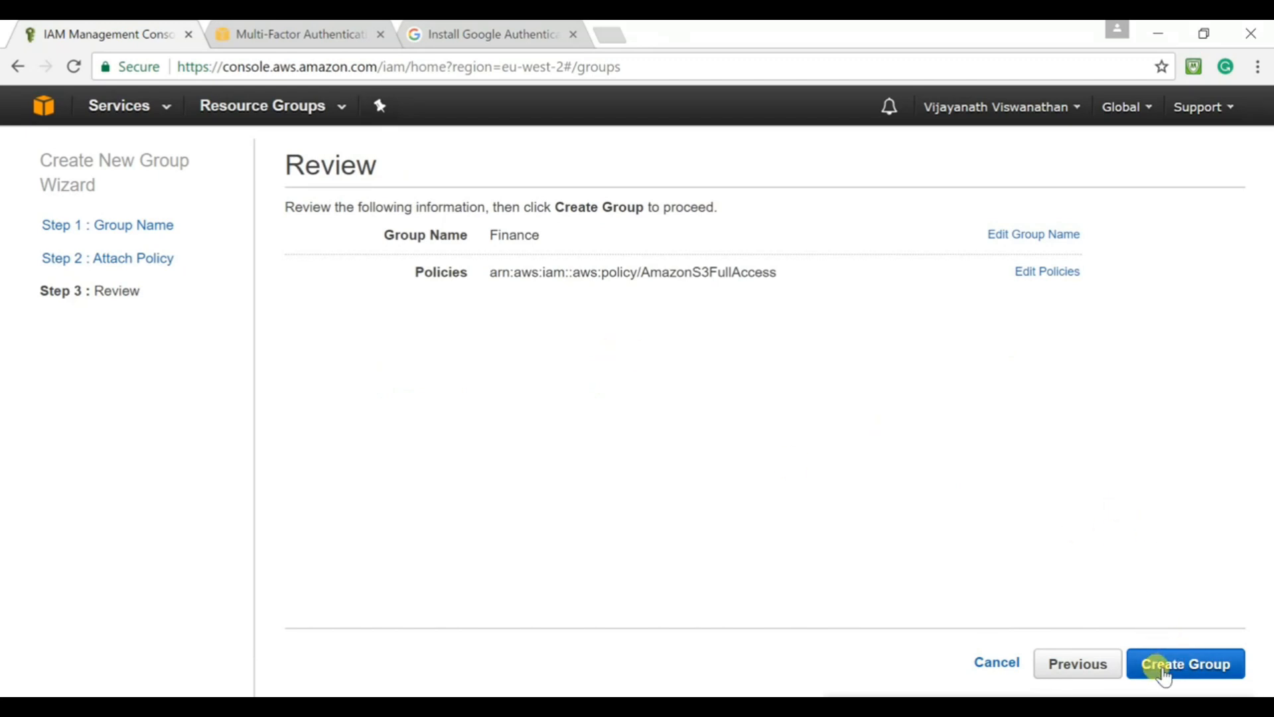
pyautogui.click(1162, 672)
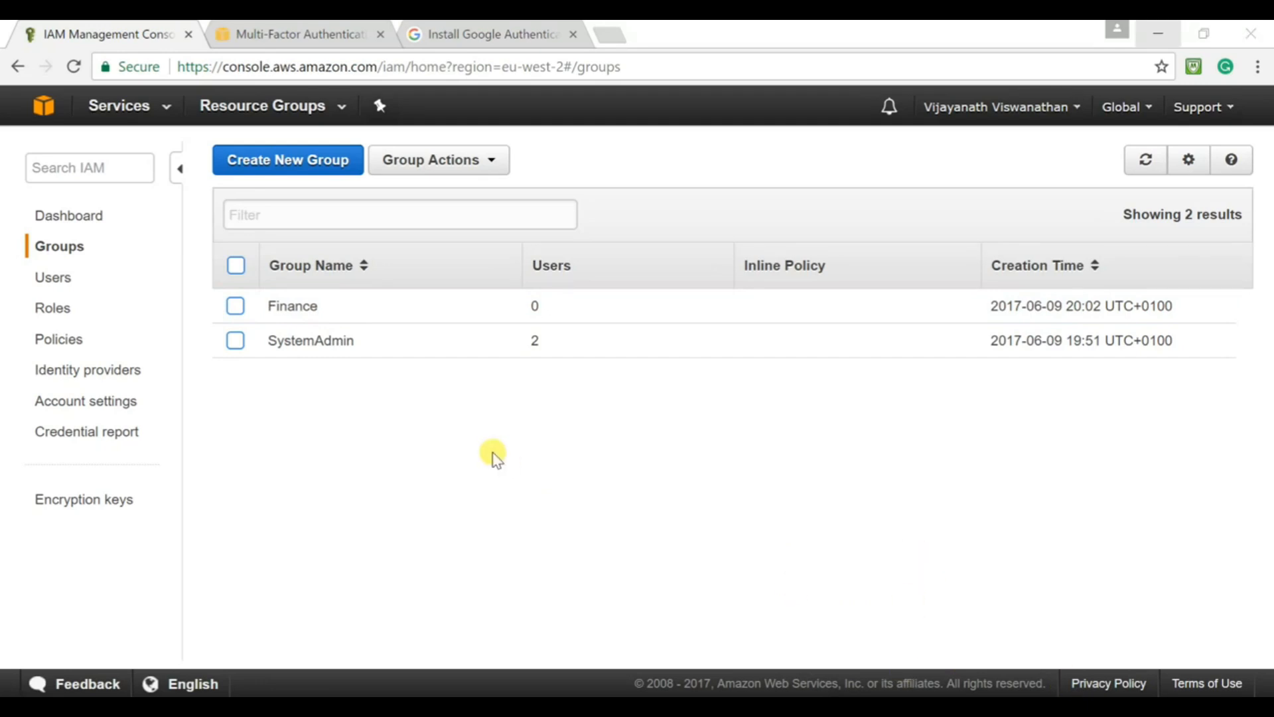
# Remove the first new user from SystemAdmin, leaving it 1 user, and return to Groups.
pyautogui.click(311, 340)
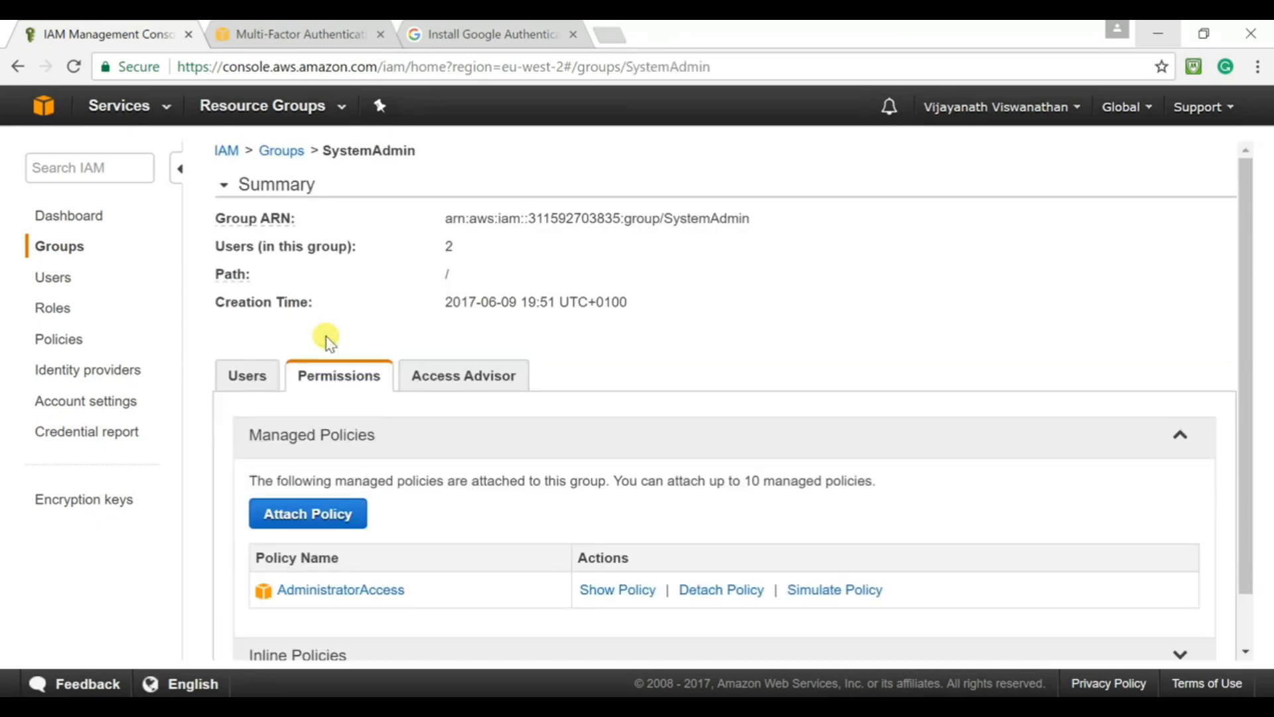
pyautogui.scroll(-1, 478, 292)
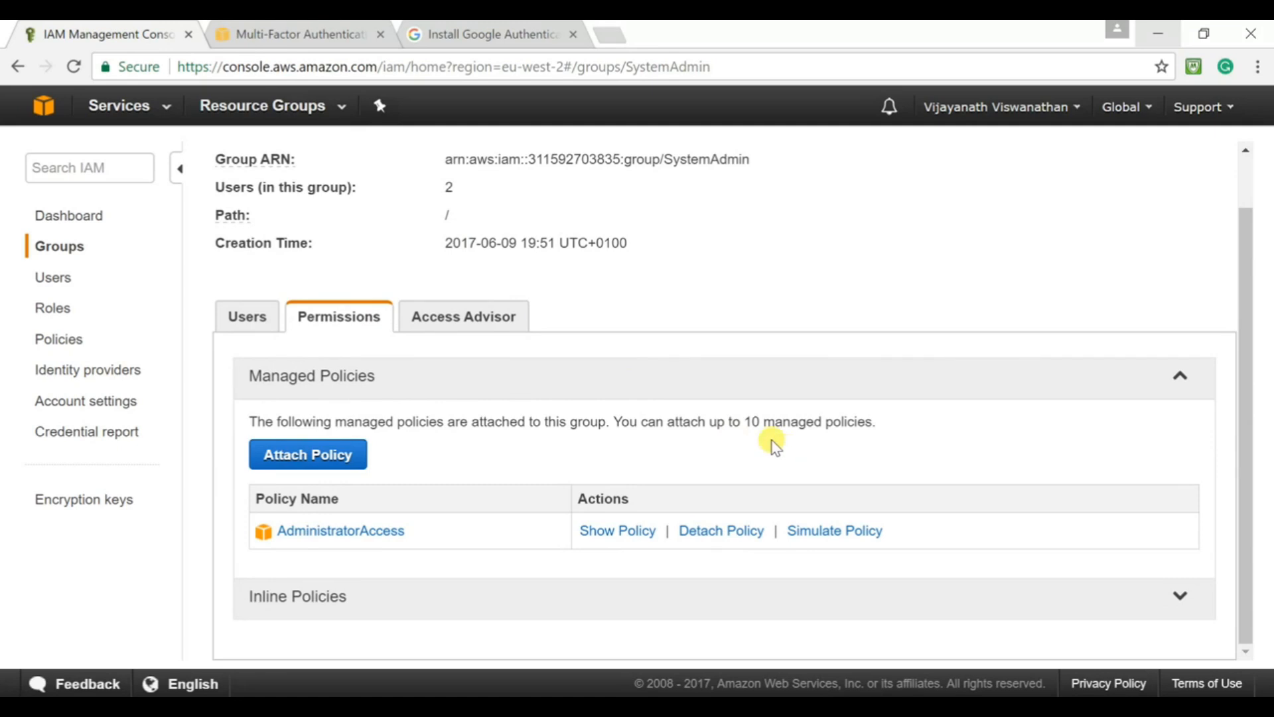
pyautogui.scroll(1, 776, 471)
pyautogui.click(259, 376)
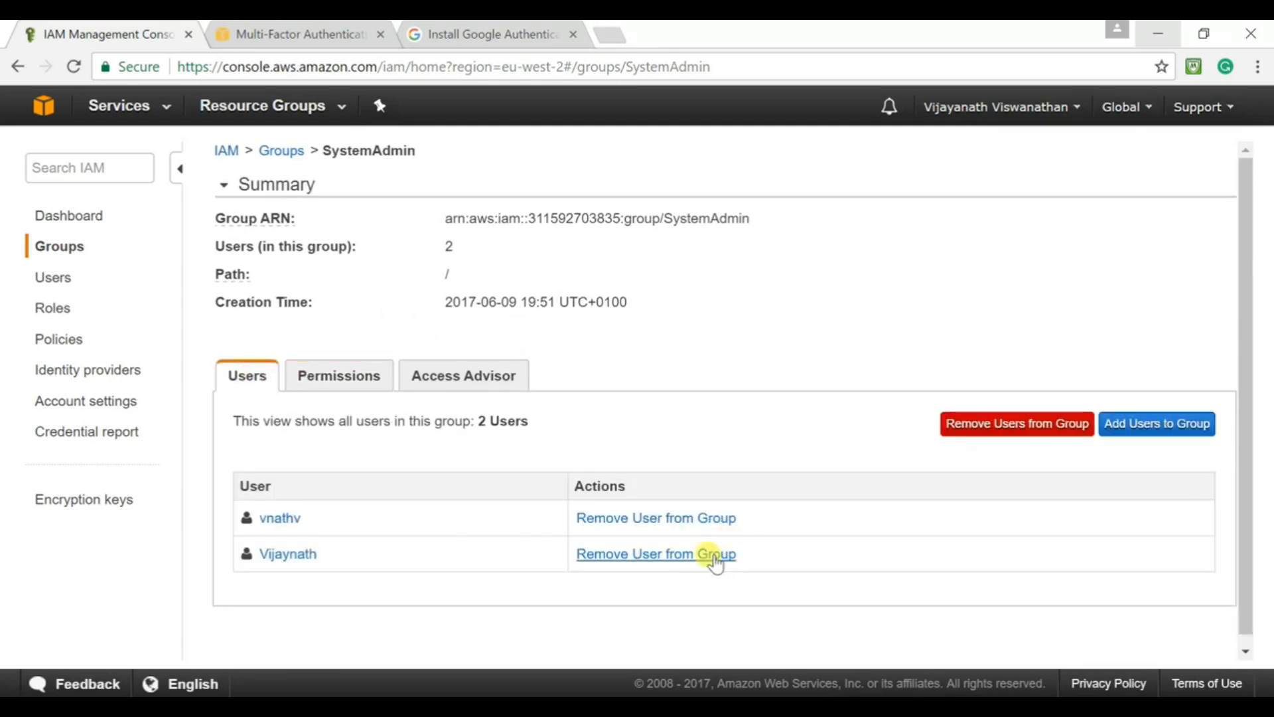
pyautogui.click(678, 554)
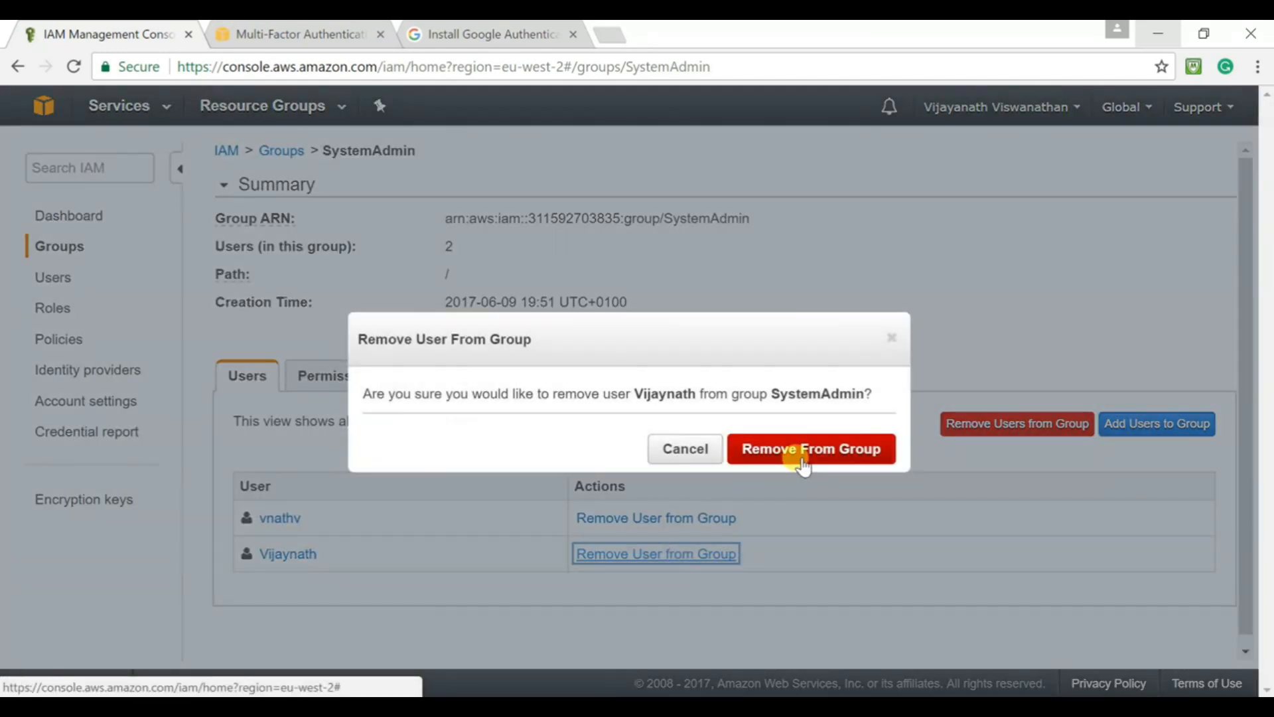
pyautogui.click(808, 455)
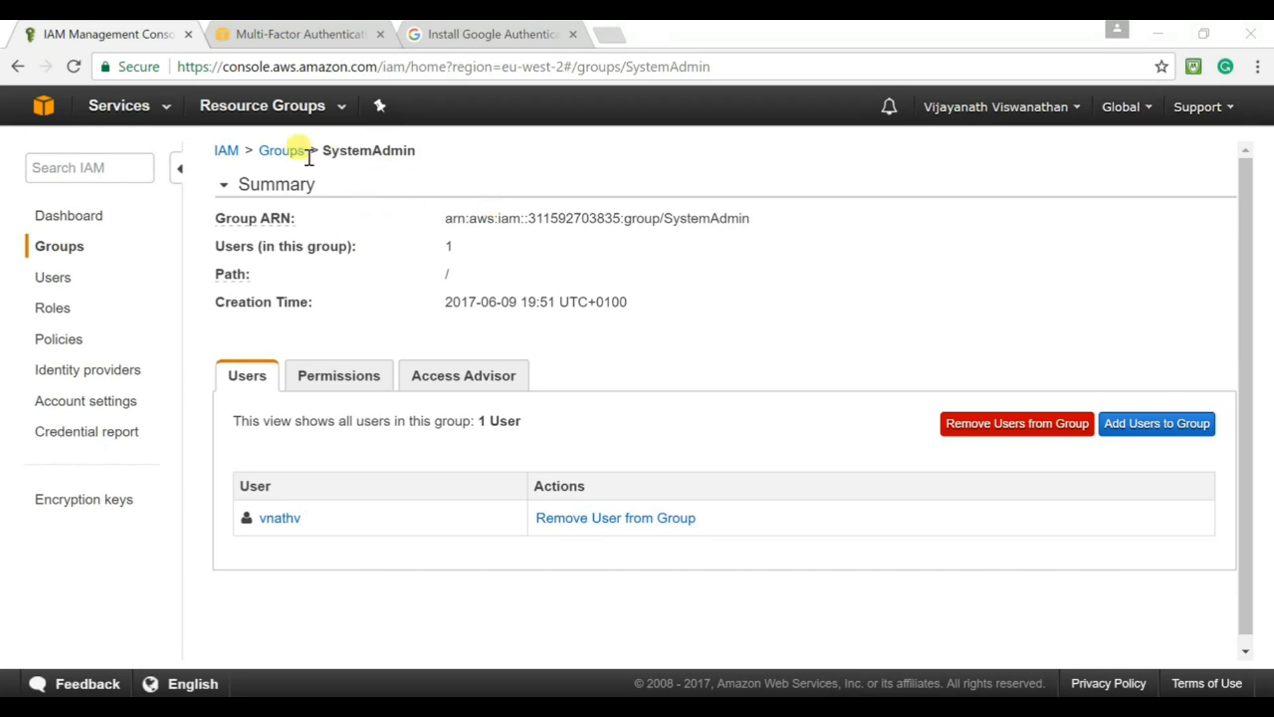
pyautogui.click(287, 157)
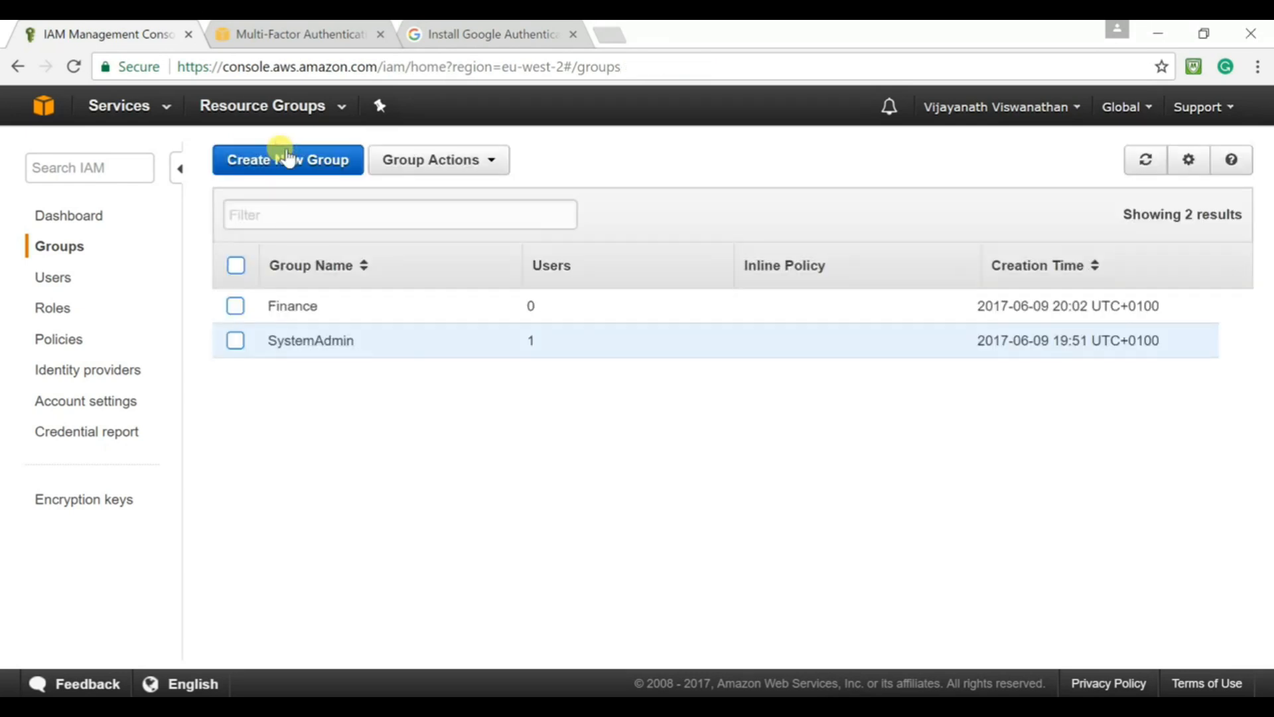
# Add the first new user to Finance and check its Permissions tab for AmazonS3FullAccess.
pyautogui.click(332, 313)
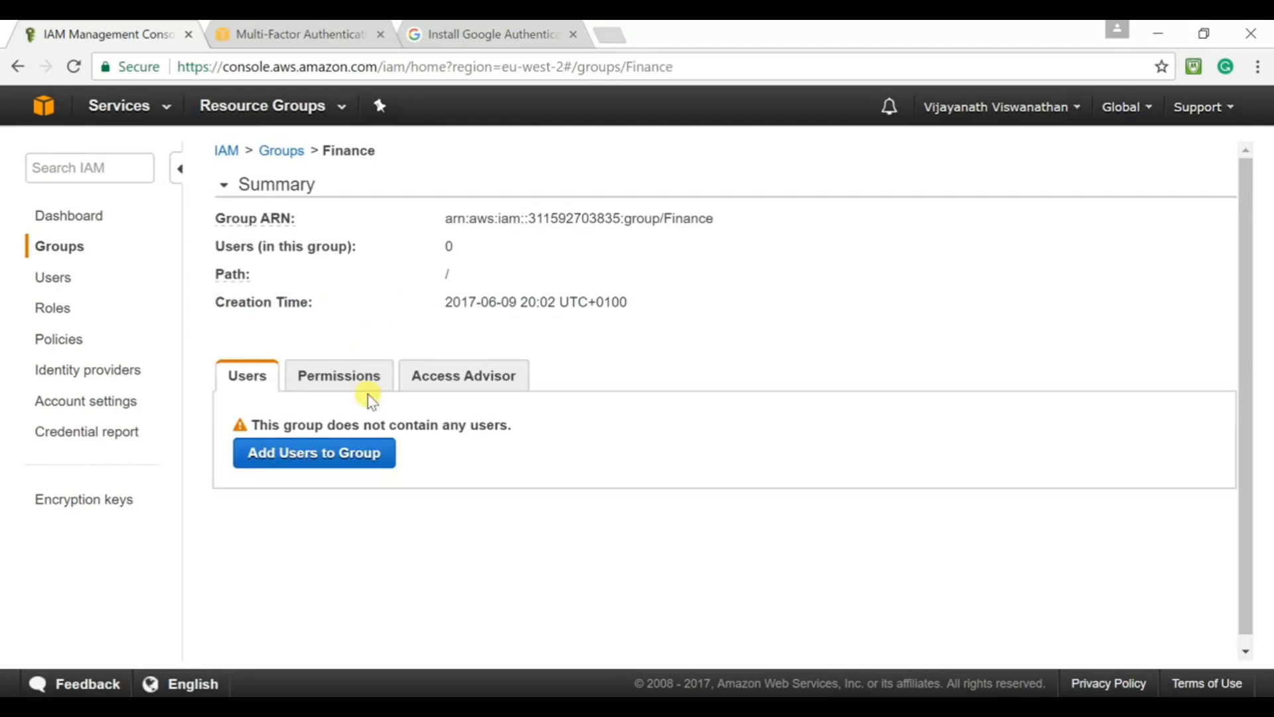
pyautogui.click(292, 452)
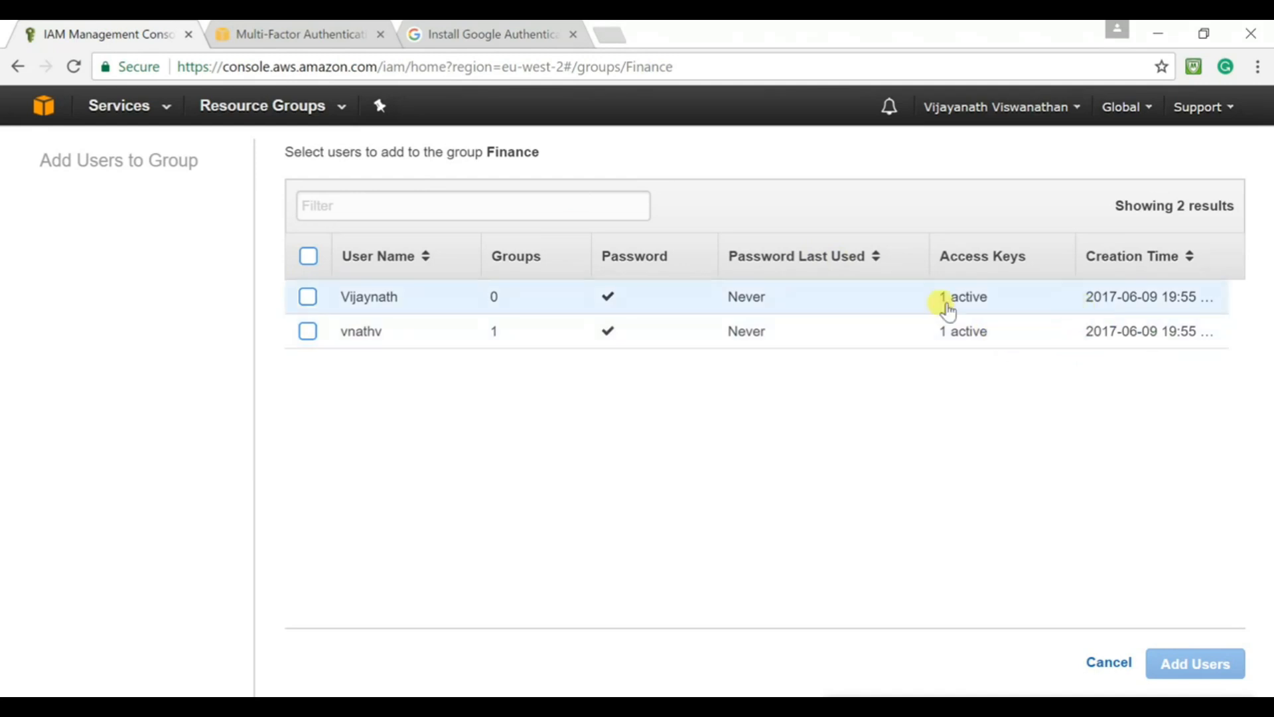
pyautogui.click(309, 299)
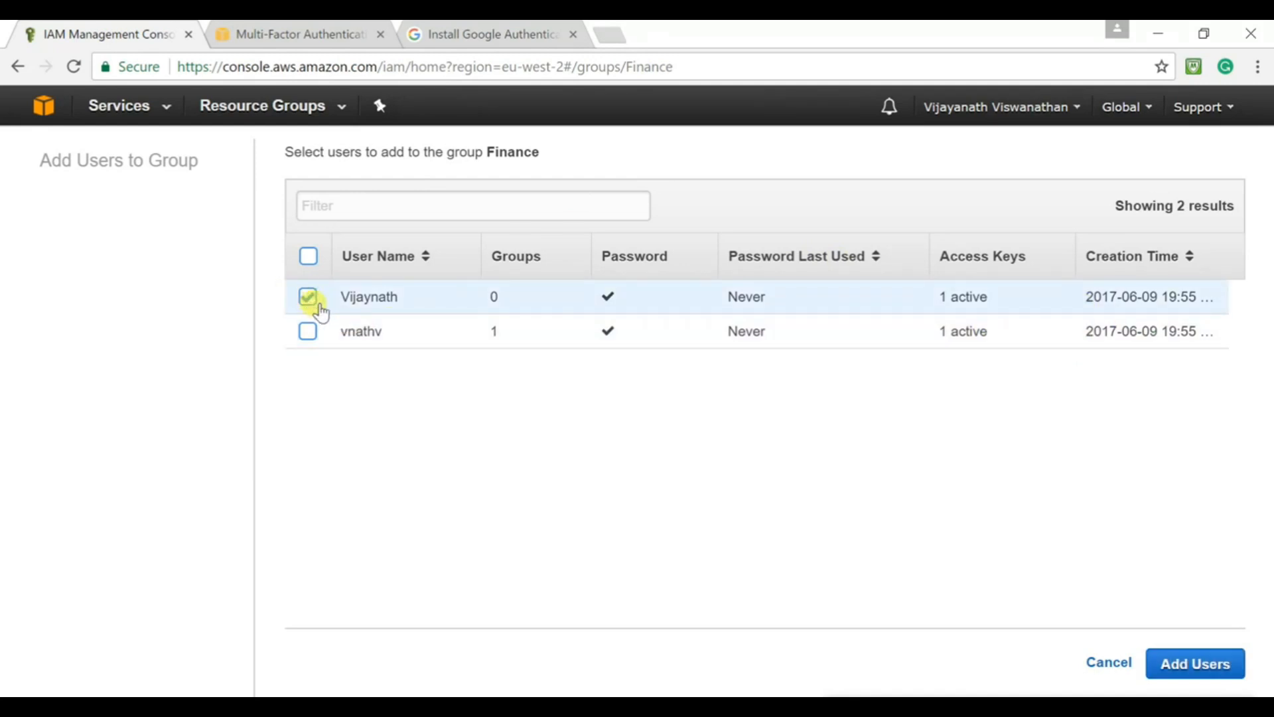
pyautogui.click(1178, 664)
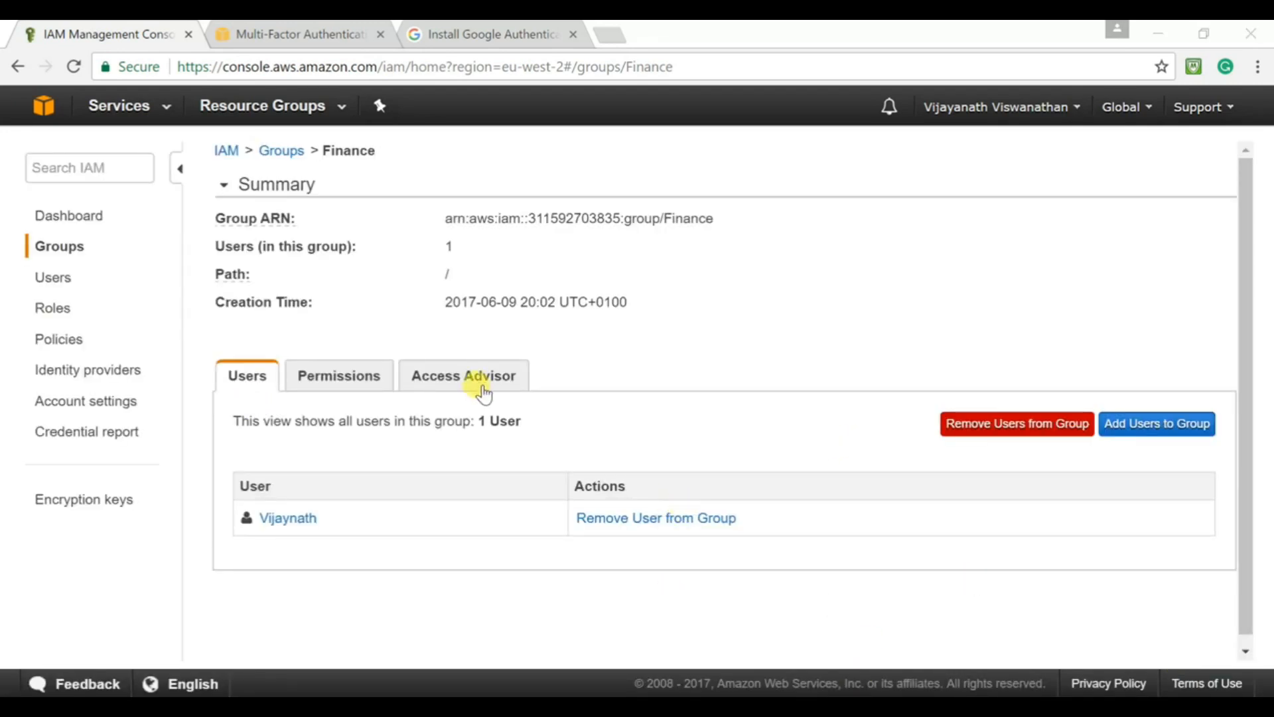
pyautogui.click(367, 383)
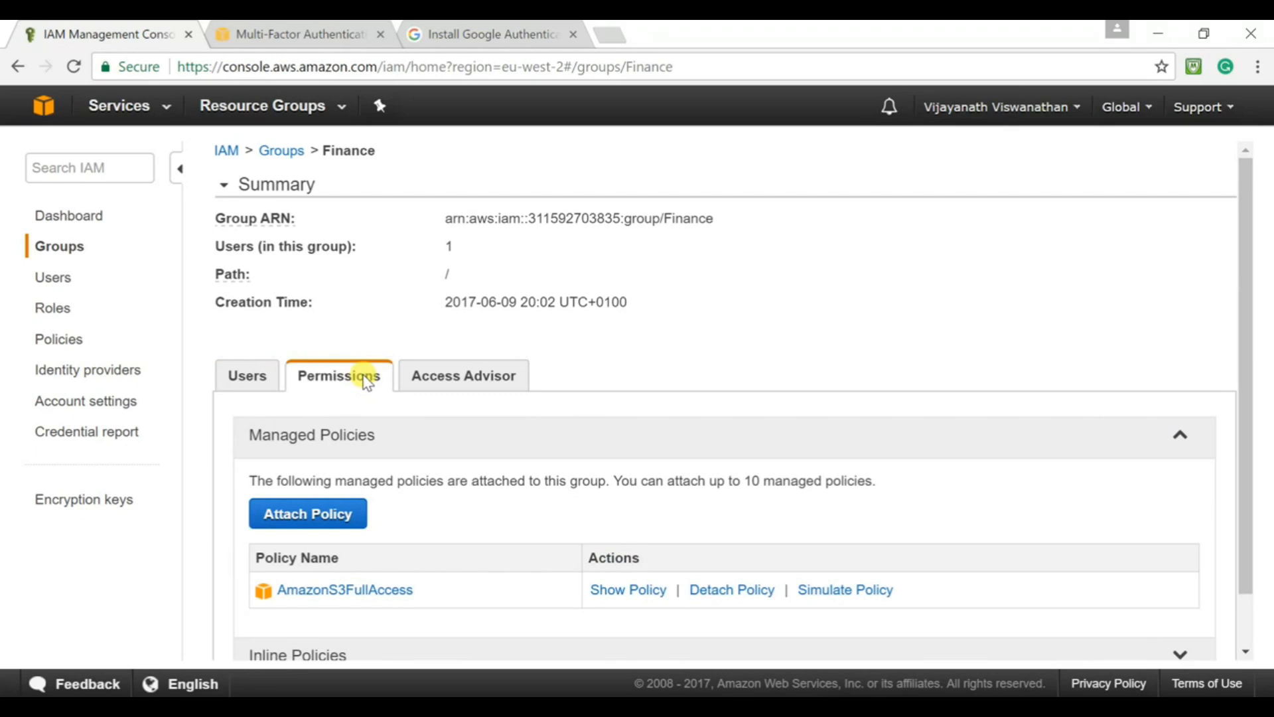
pyautogui.scroll(-1, 367, 384)
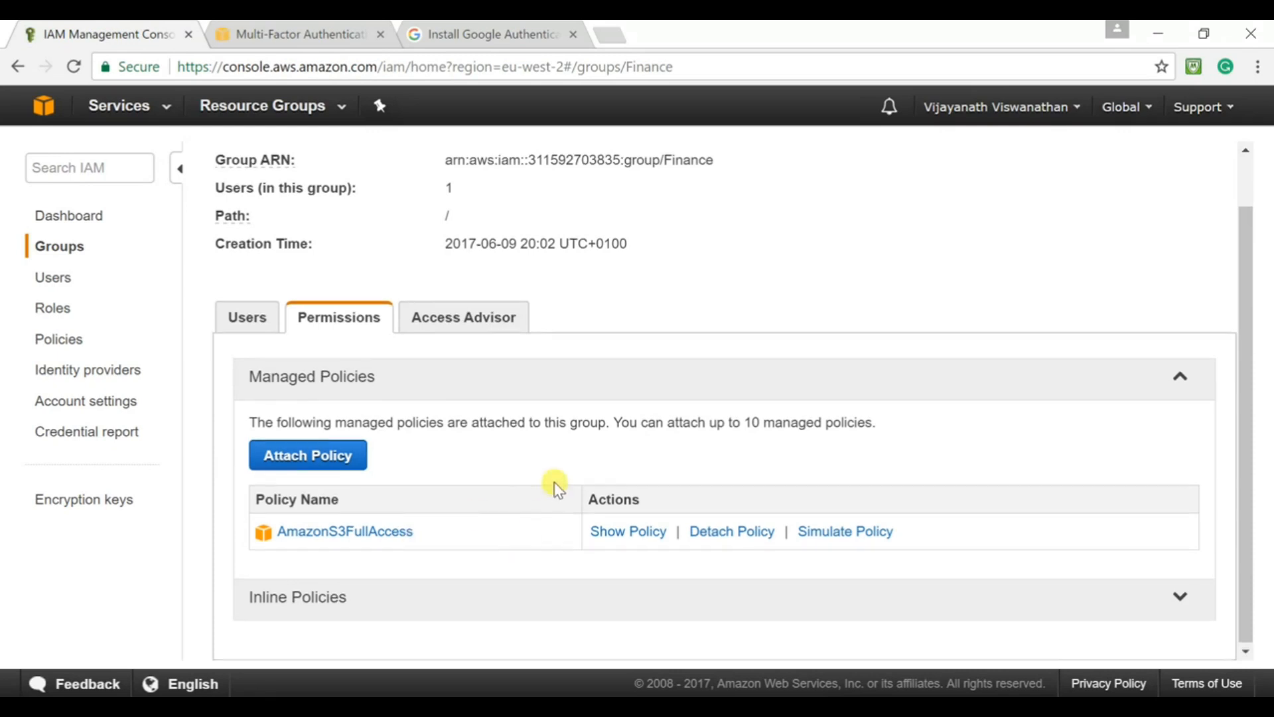
pyautogui.scroll(1, 555, 484)
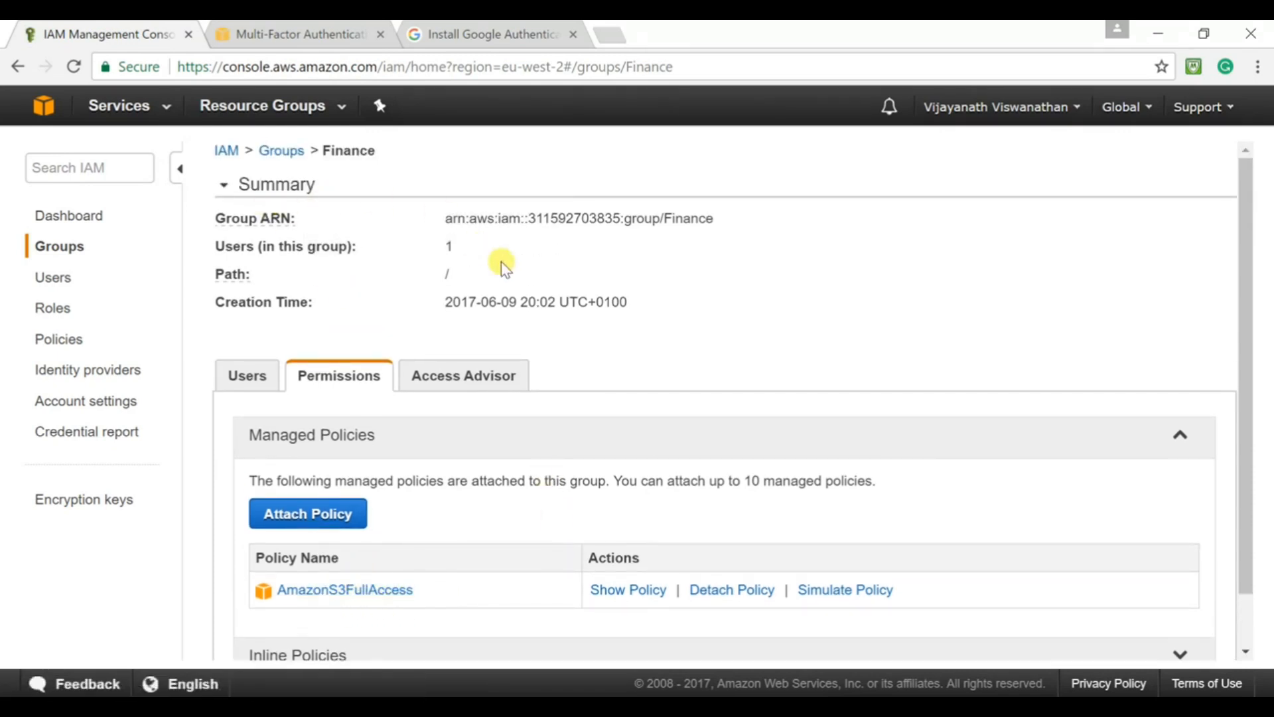
pyautogui.scroll(-1, 587, 458)
pyautogui.scroll(1, 677, 547)
# Open the first user's summary, cancel an inline policy, and start the Add permissions wizard.
pyautogui.click(56, 279)
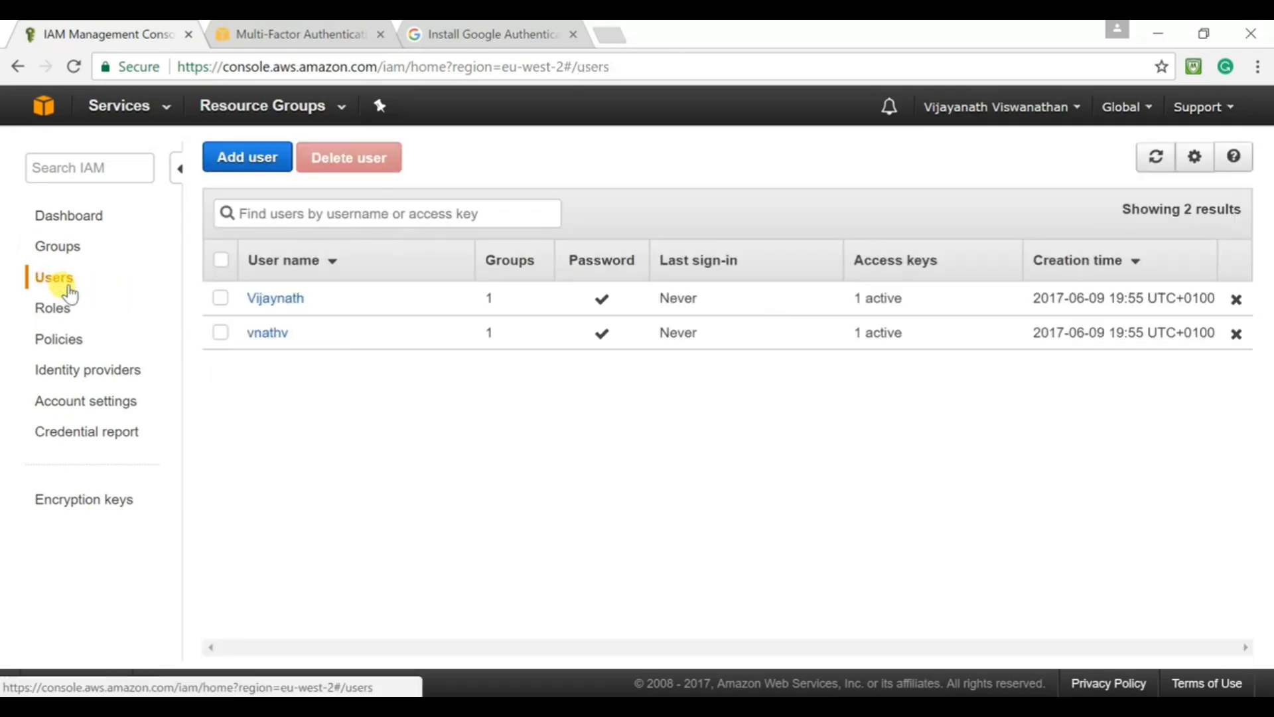
pyautogui.click(290, 302)
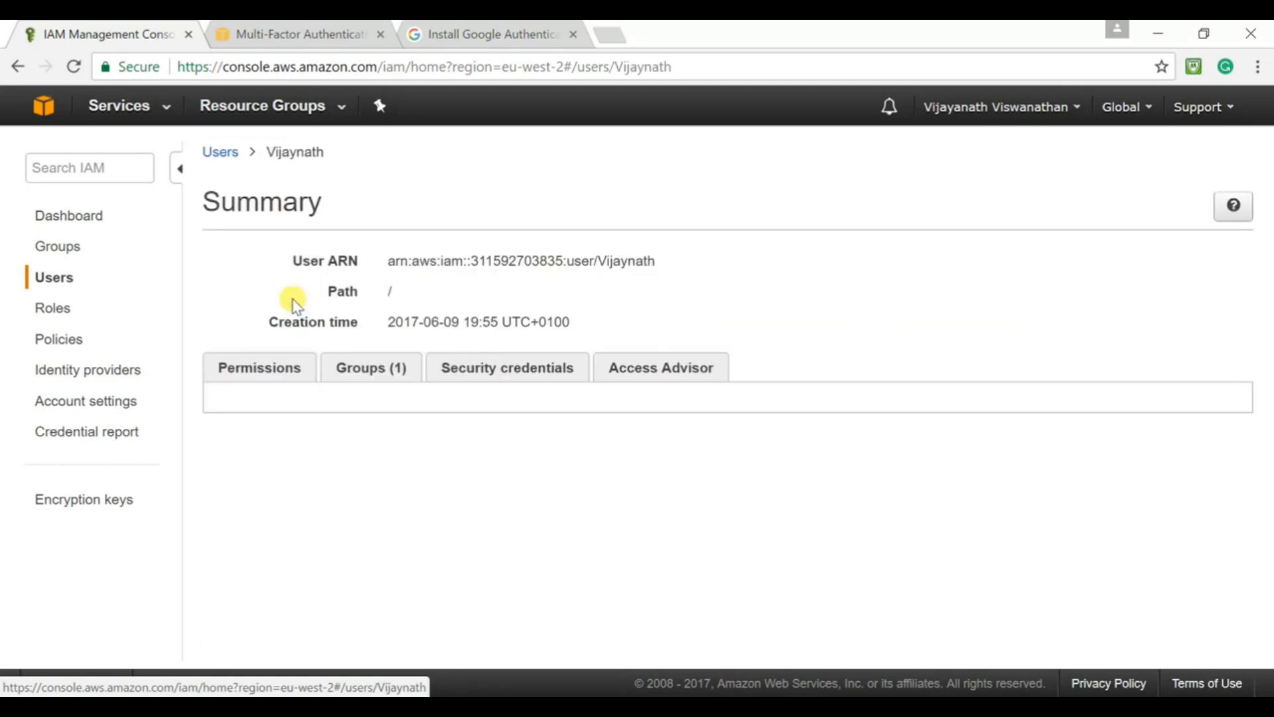
pyautogui.scroll(-1, 575, 369)
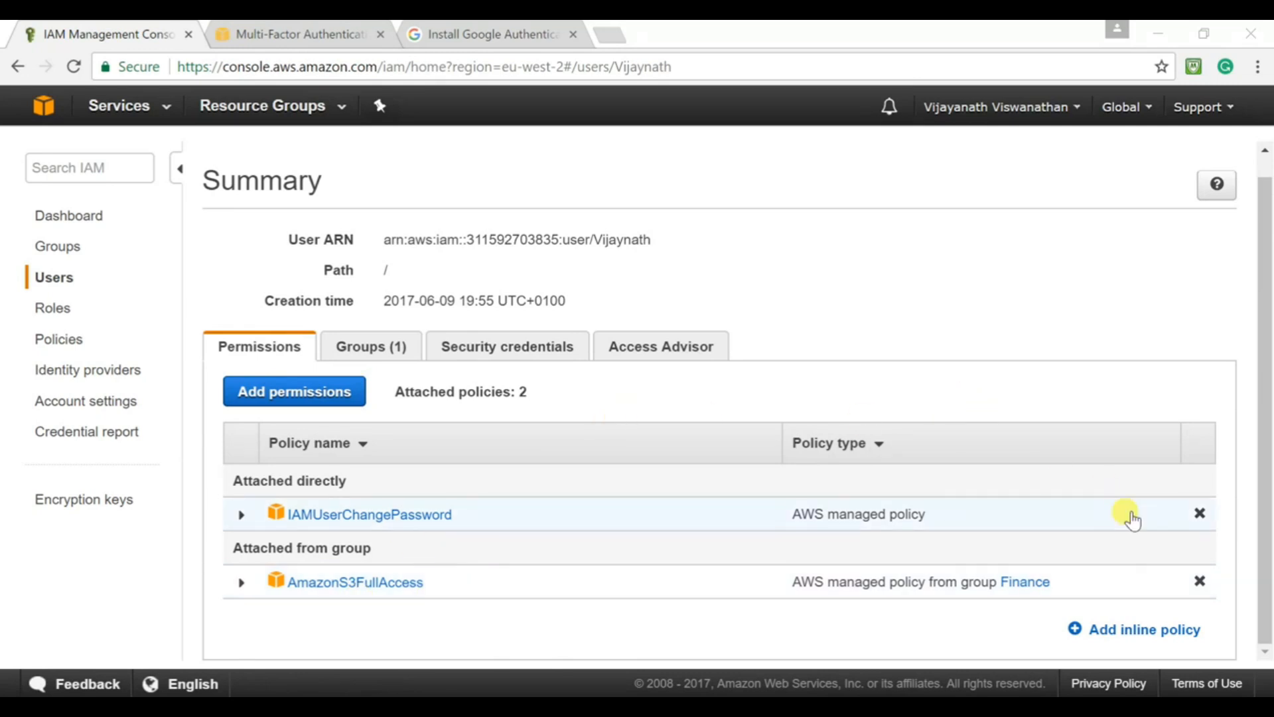
pyautogui.click(1126, 633)
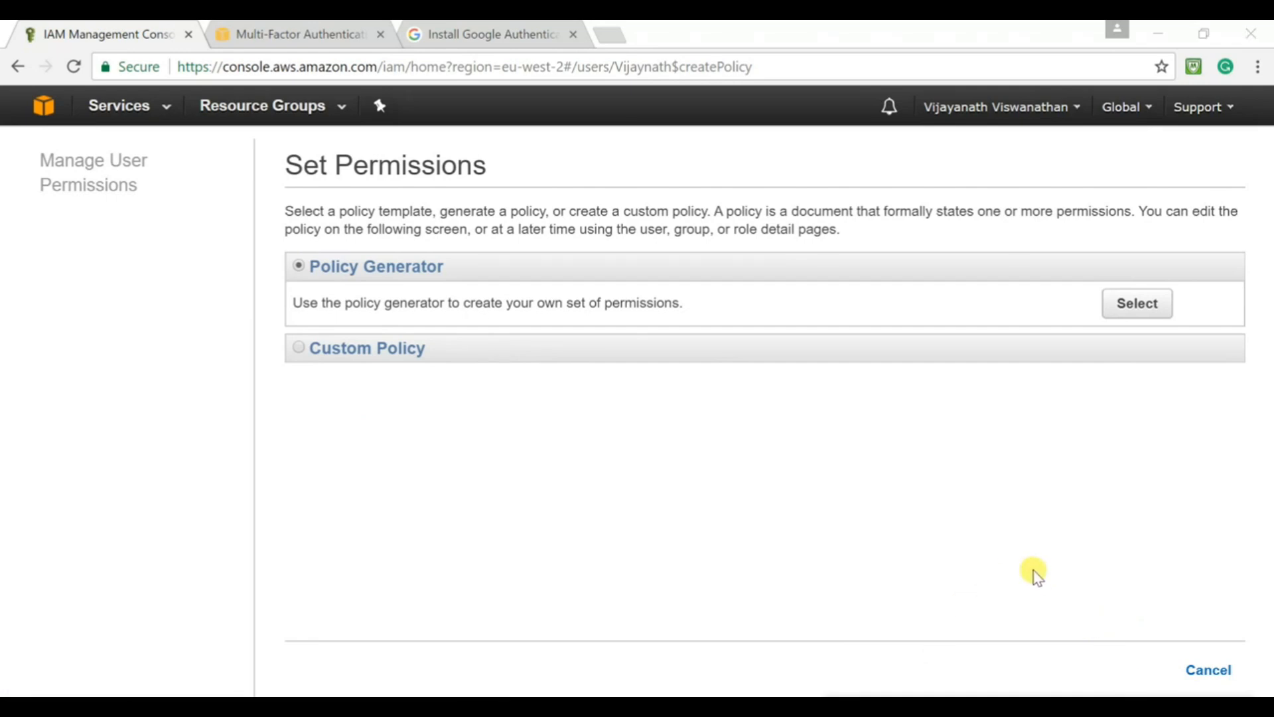
pyautogui.click(1217, 671)
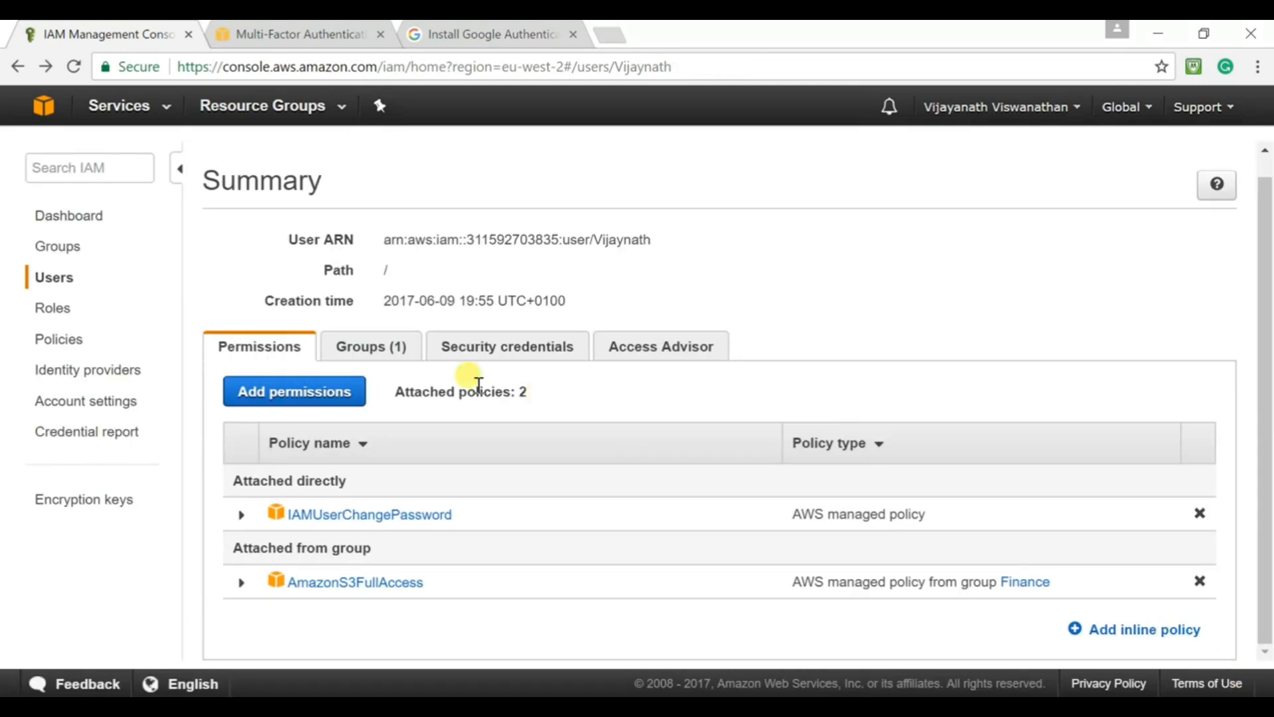
pyautogui.click(332, 398)
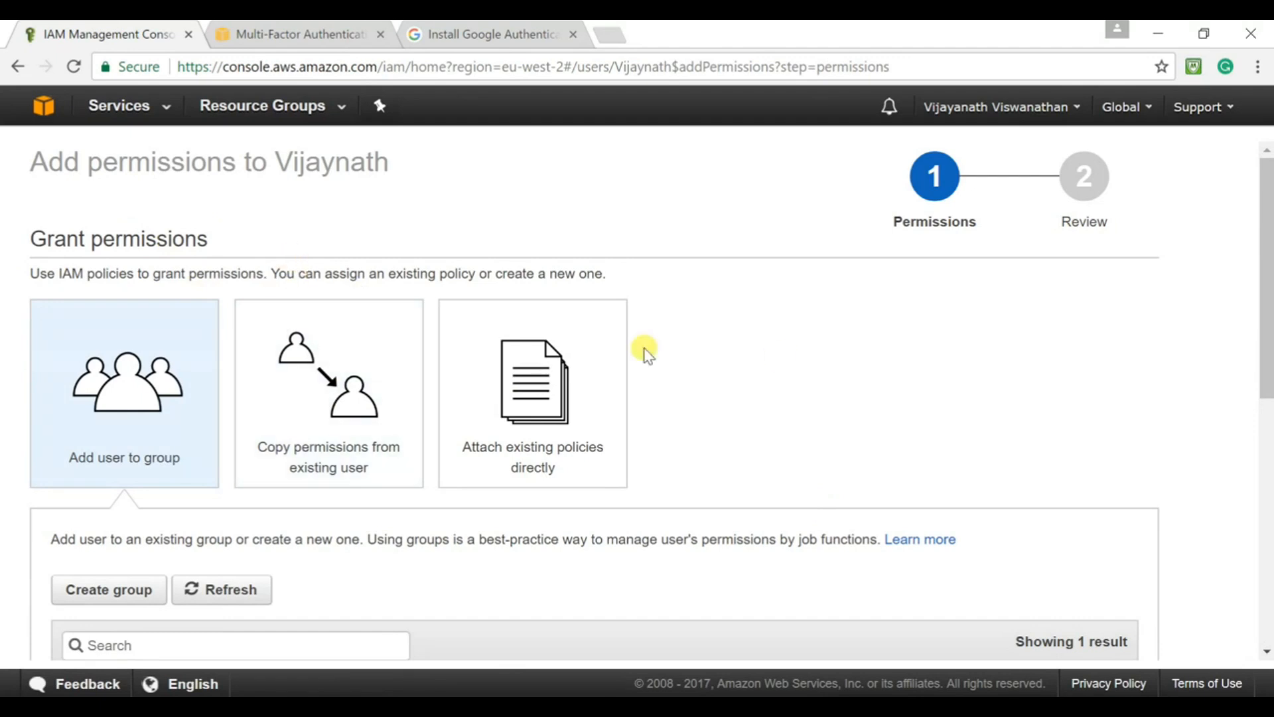
# Choose to attach existing policies directly and search the policy list for 'rds'.
pyautogui.scroll(-3, 760, 412)
pyautogui.scroll(3, 760, 411)
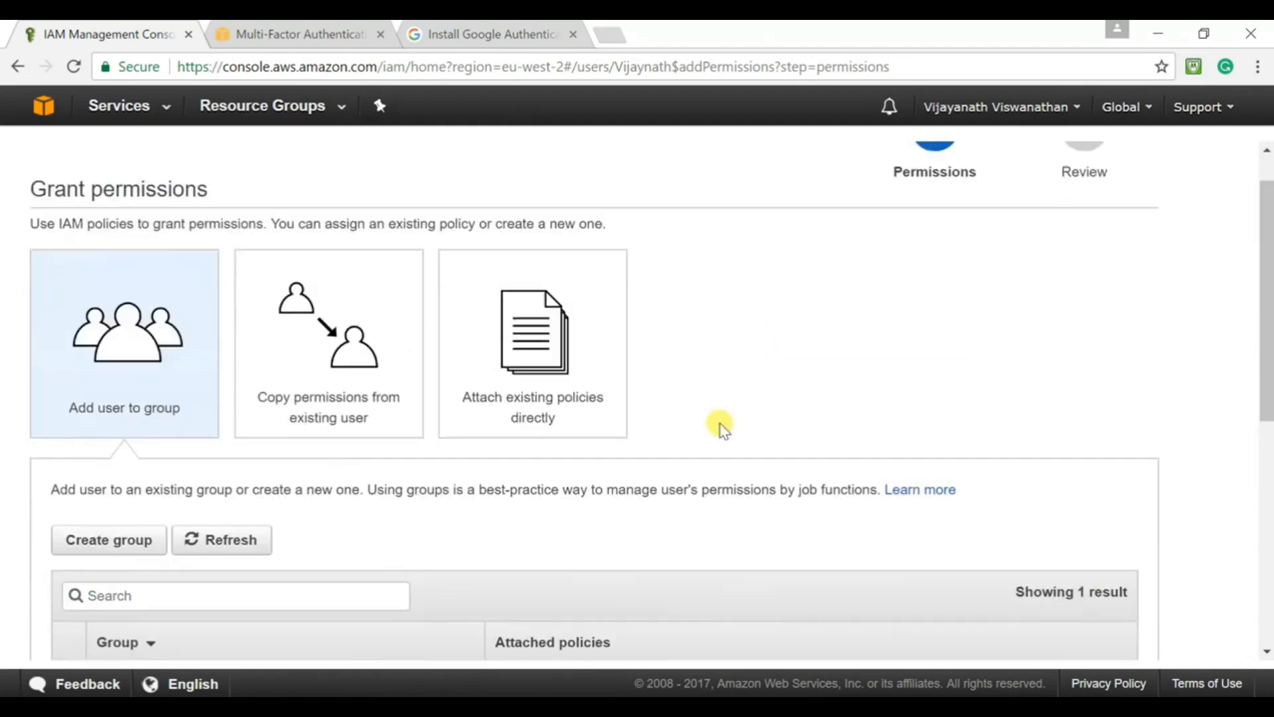
pyautogui.click(562, 424)
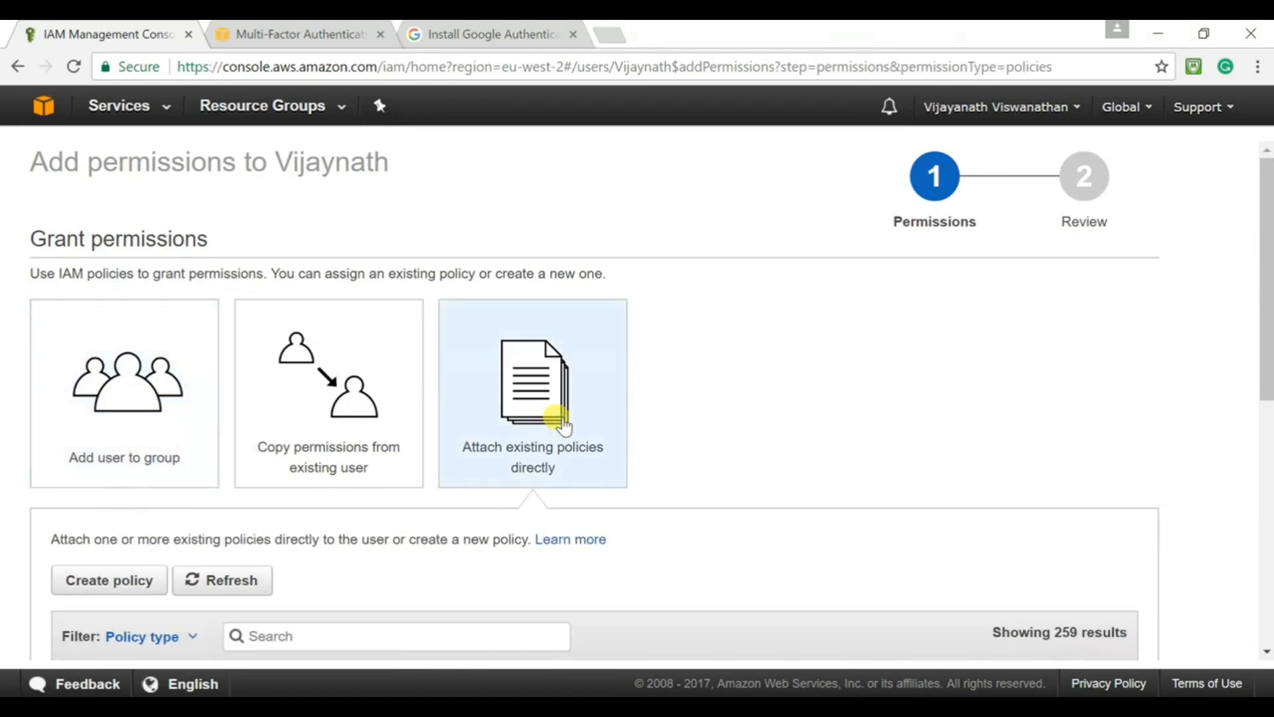
pyautogui.scroll(-3, 563, 422)
pyautogui.click(385, 445)
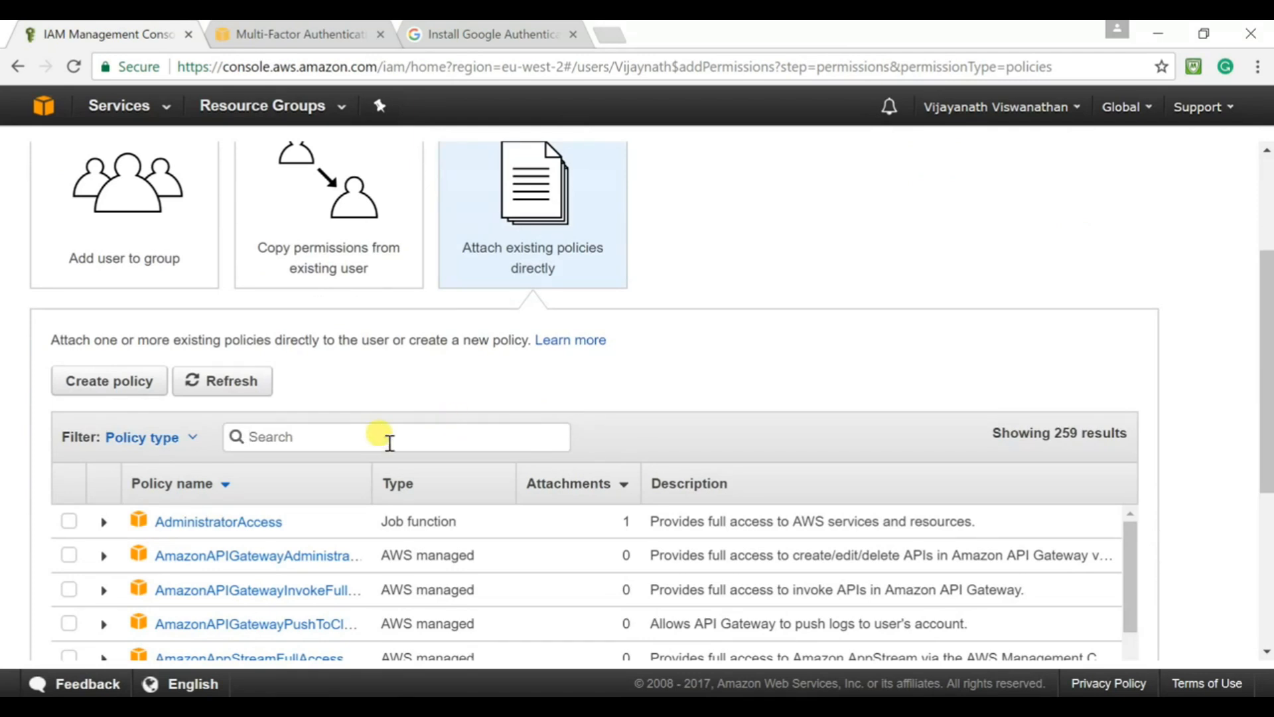
pyautogui.write('rds')
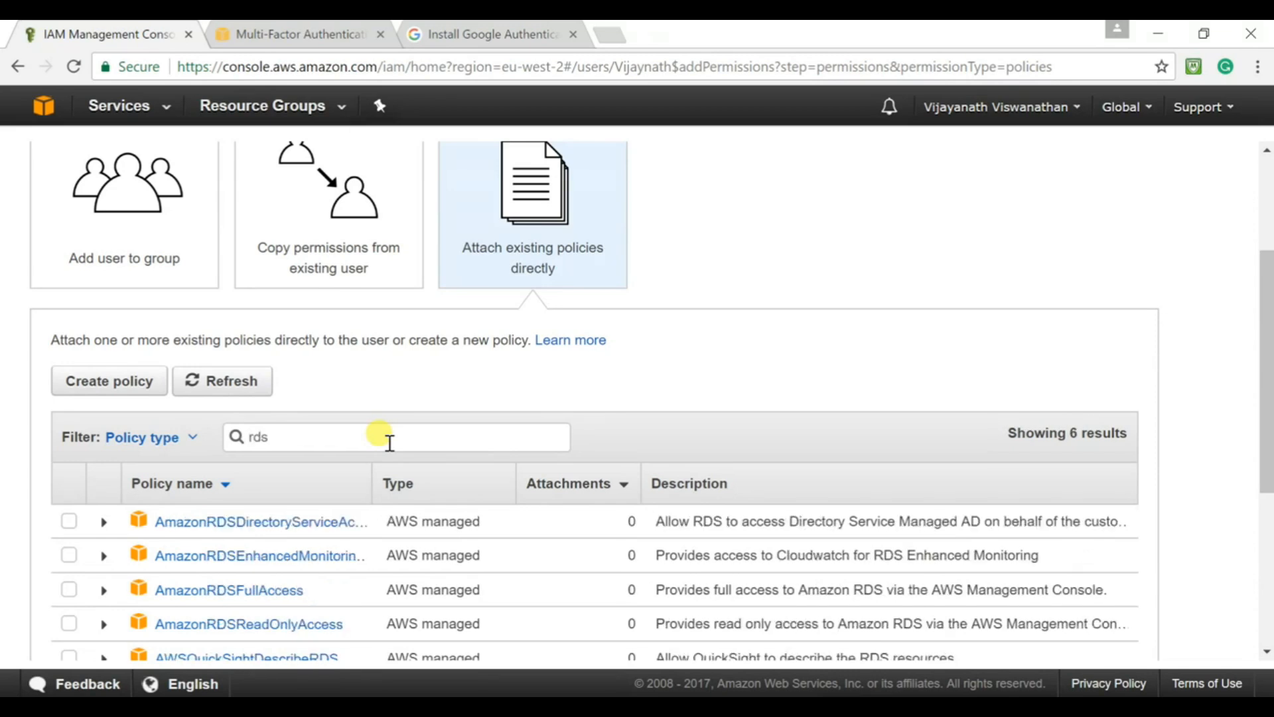
# Attach AmazonRDSFullAccess to the user, then select the user's name in its ARN.
pyautogui.scroll(-3, 464, 488)
pyautogui.click(69, 390)
pyautogui.scroll(-2, 918, 648)
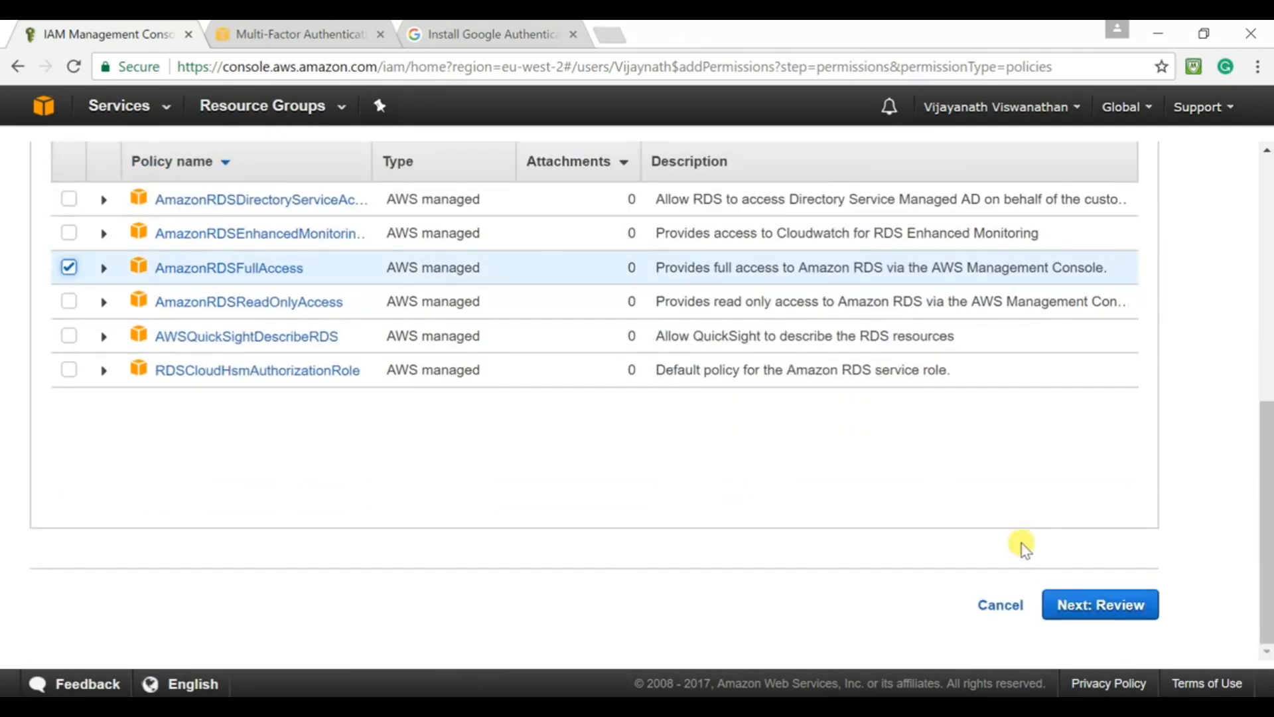
pyautogui.click(1073, 606)
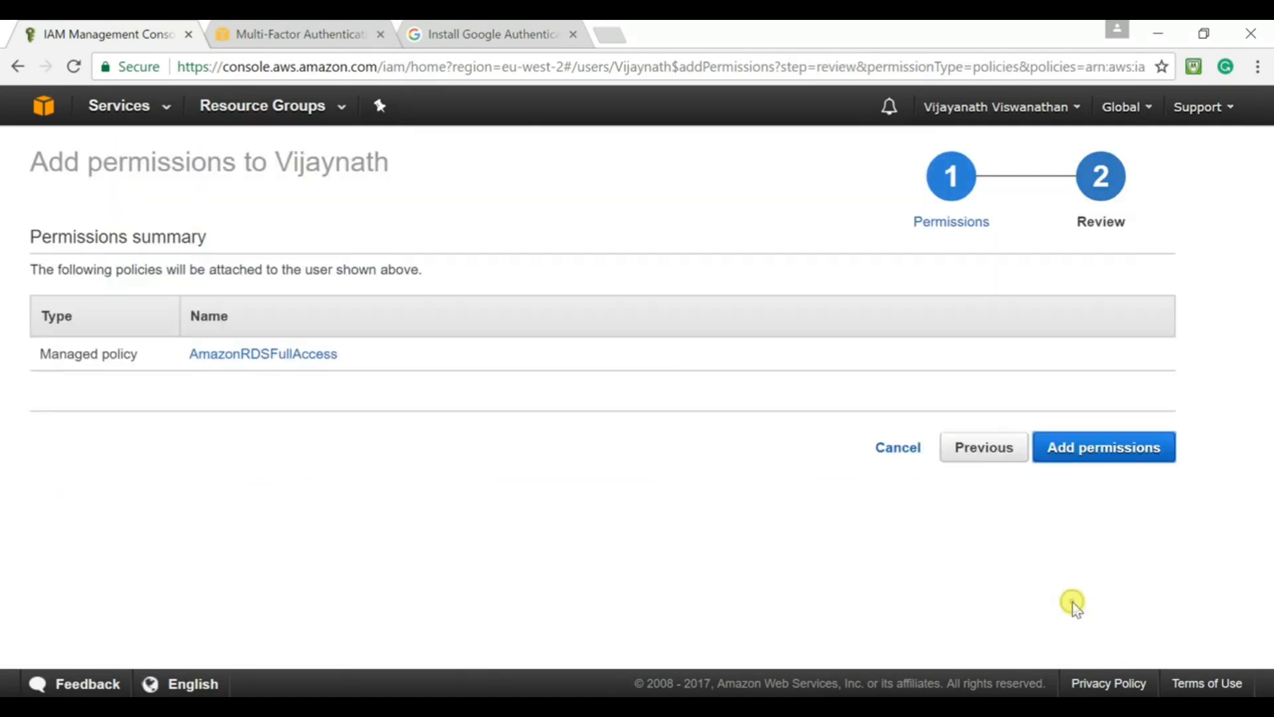
pyautogui.click(1087, 449)
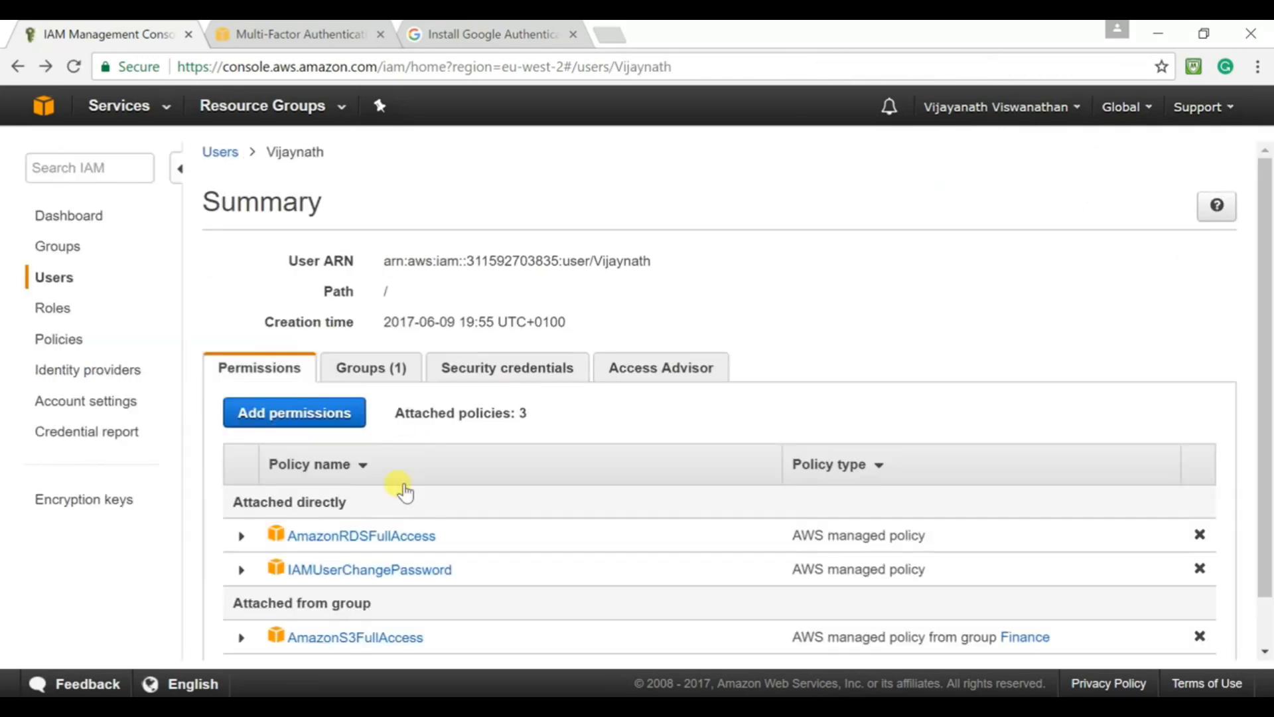
pyautogui.scroll(-1, 445, 572)
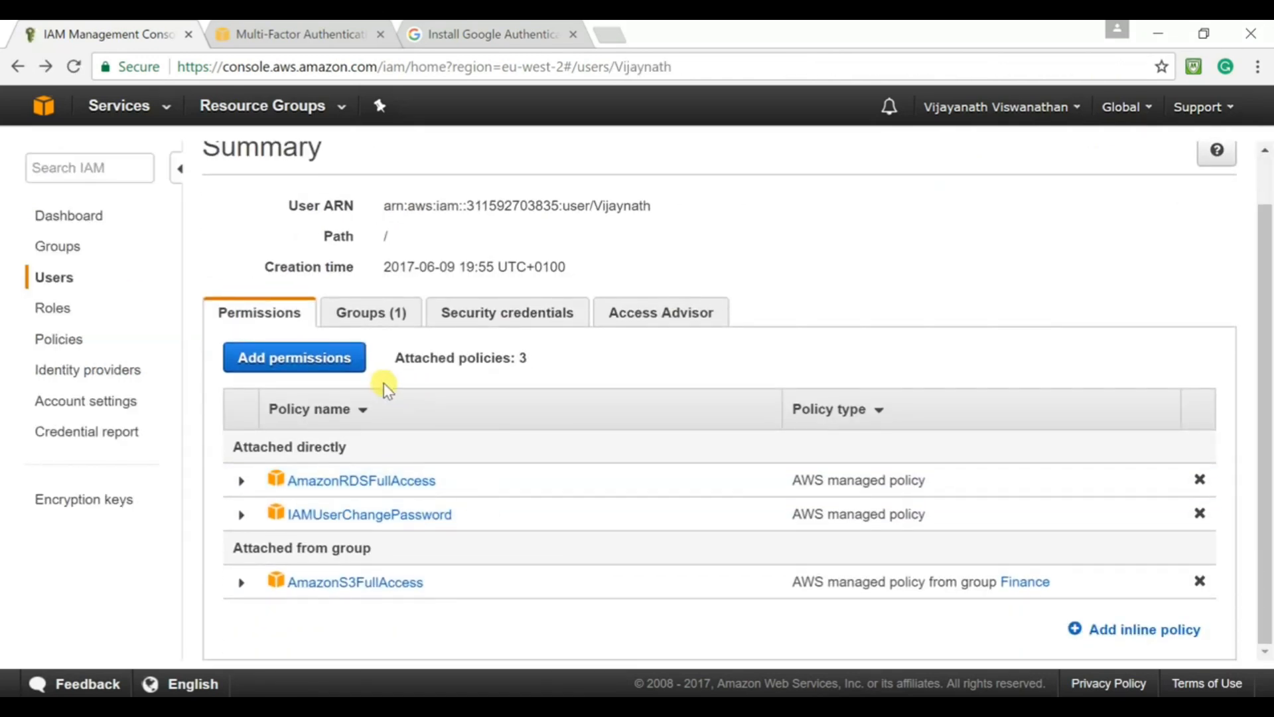
pyautogui.moveTo(594, 205); pyautogui.dragTo(644, 207)
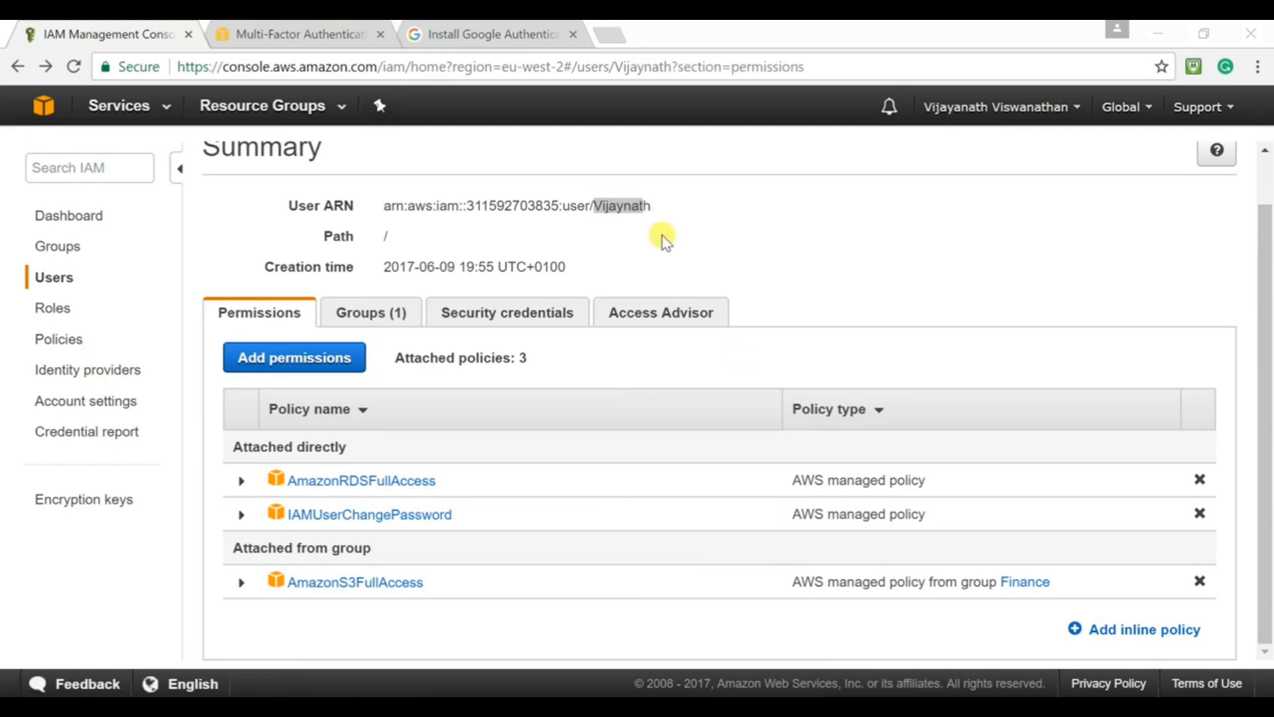
# On Security credentials, make the existing access key inactive and create a new access key.
pyautogui.click(537, 314)
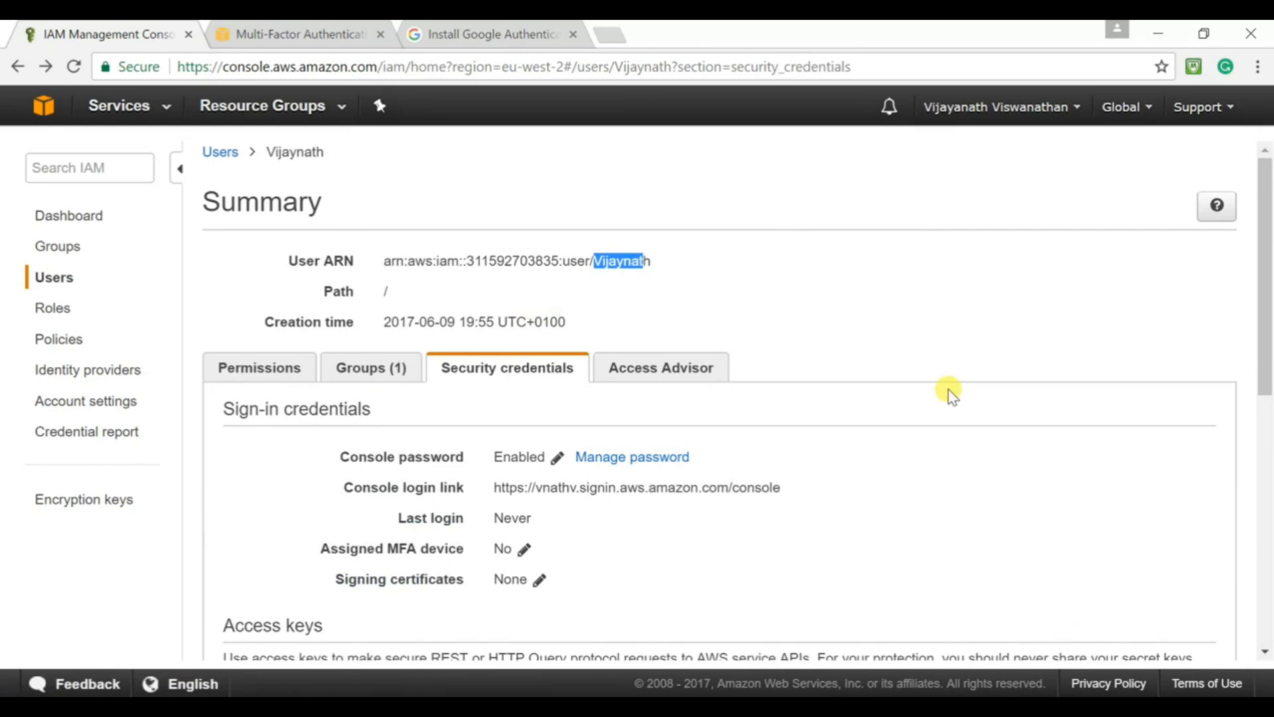
pyautogui.scroll(-5, 950, 393)
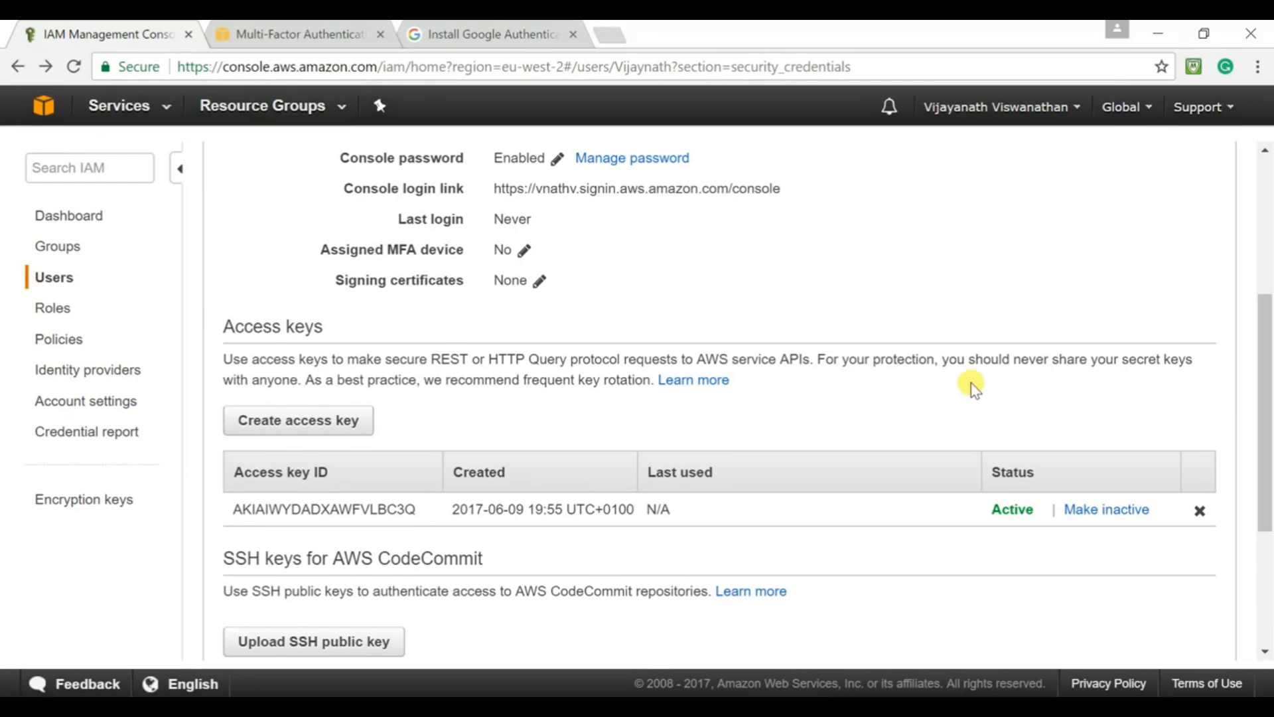
pyautogui.click(1093, 510)
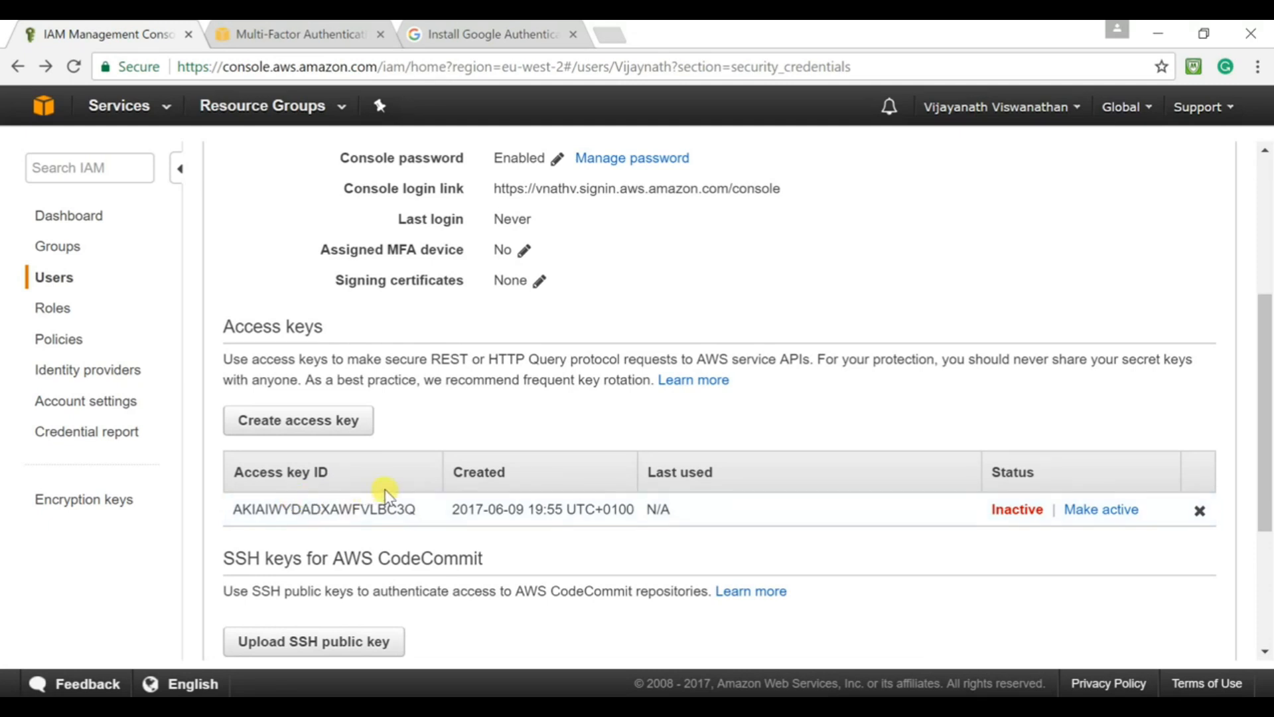
pyautogui.click(344, 423)
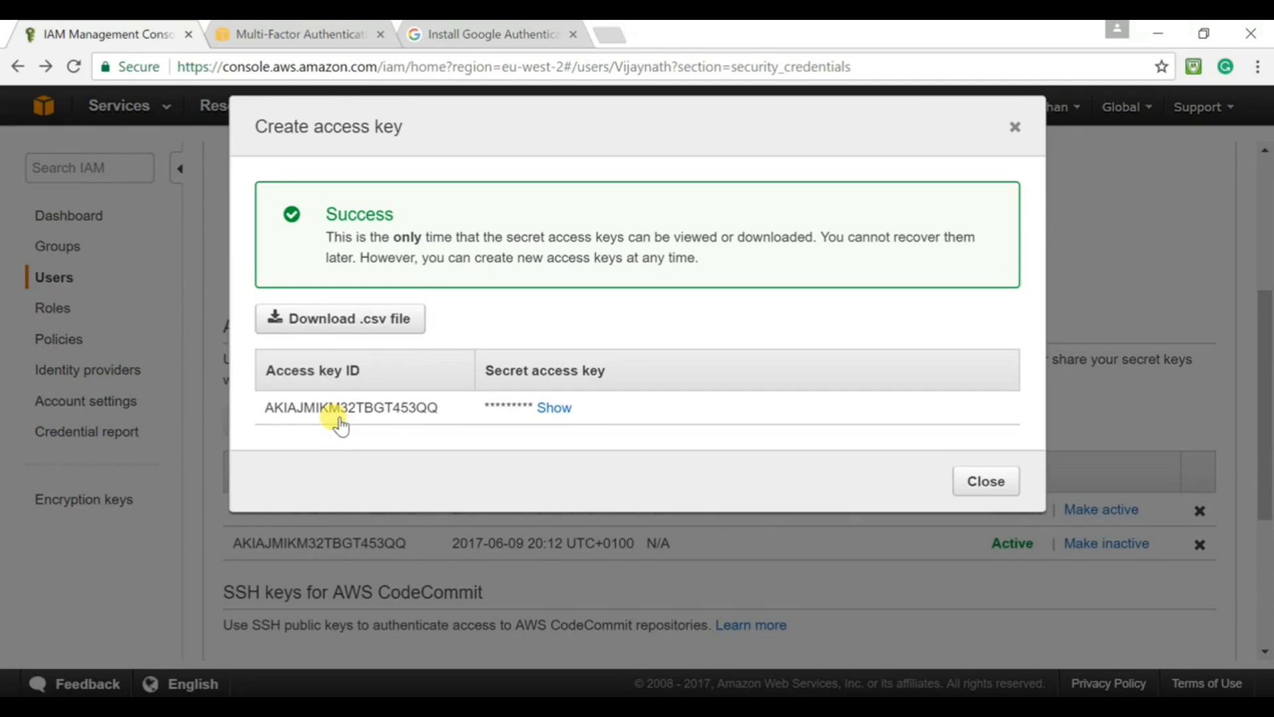
# Reveal the new secret key, close the confirmation, and view the user's Groups (1) tab.
pyautogui.click(561, 417)
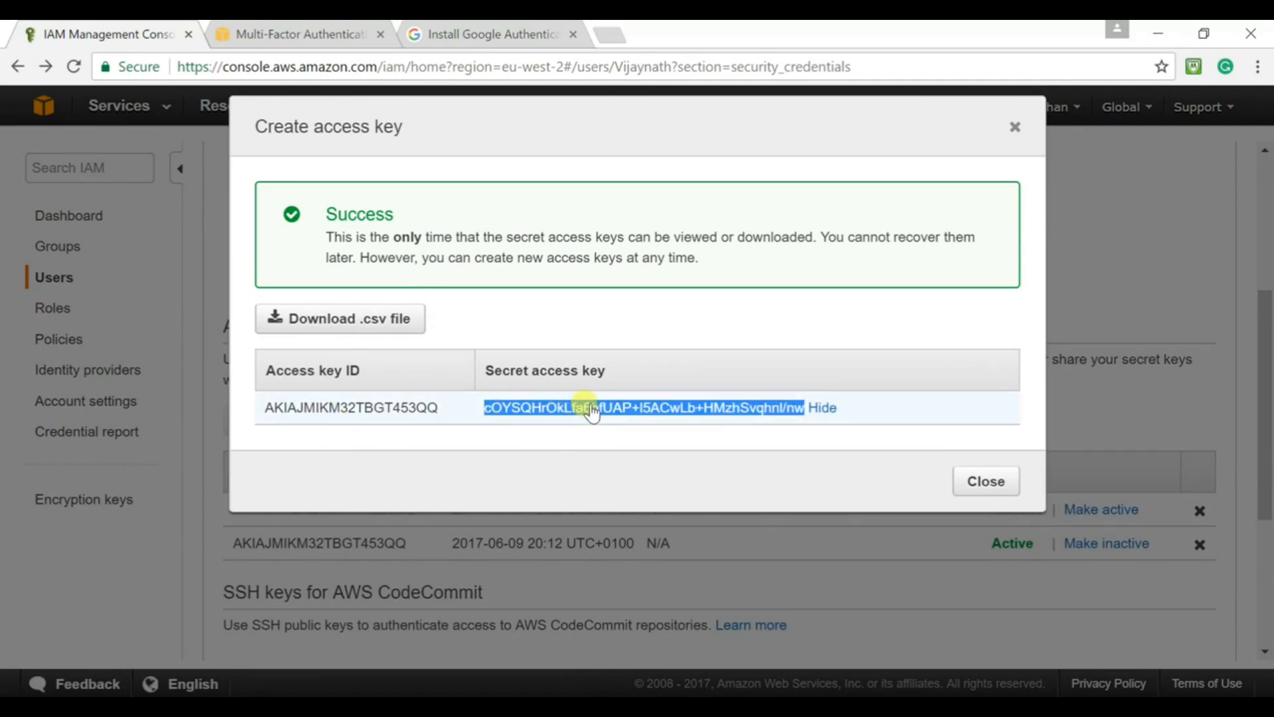
pyautogui.click(372, 407)
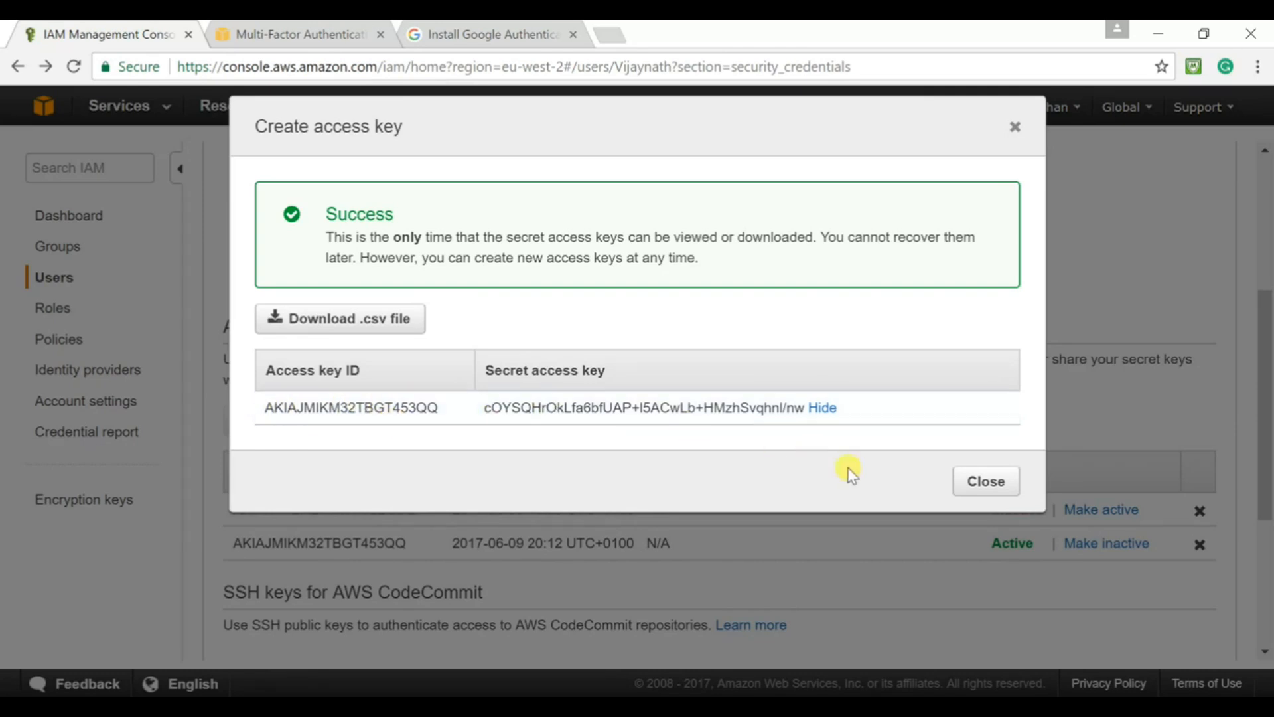
pyautogui.click(983, 480)
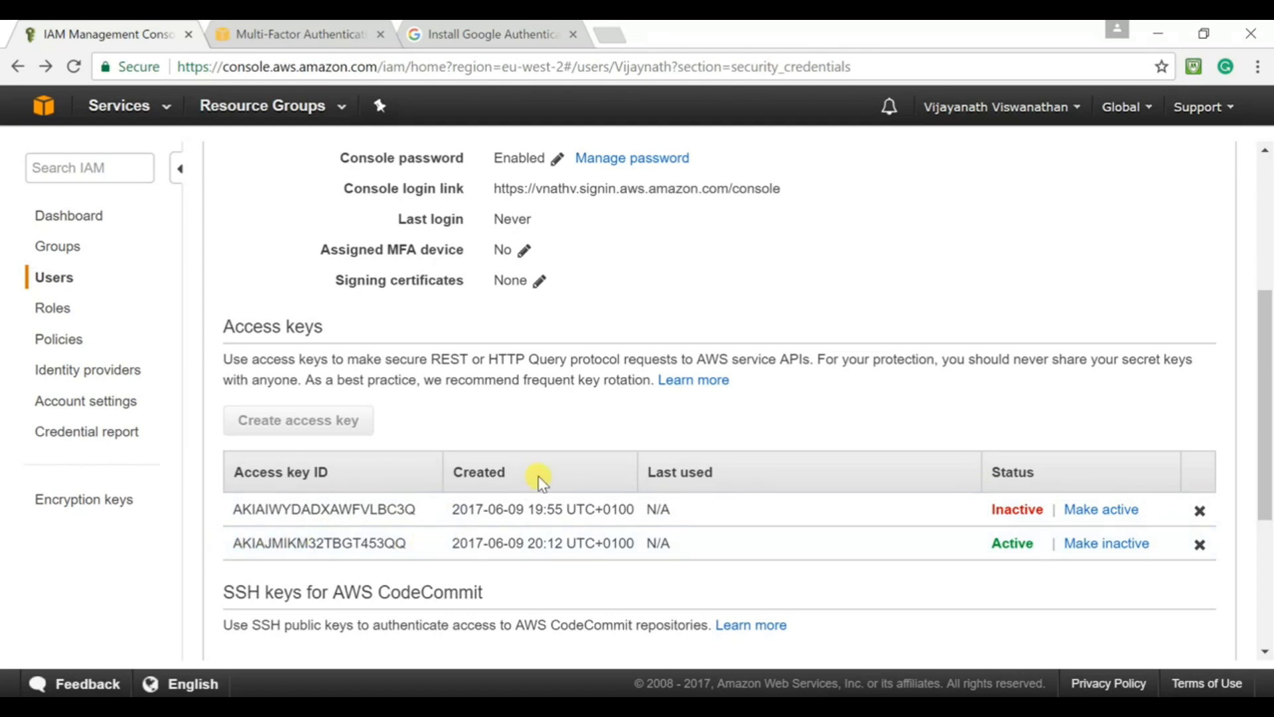
pyautogui.scroll(4, 539, 478)
pyautogui.scroll(-3, 680, 512)
pyautogui.scroll(3, 680, 512)
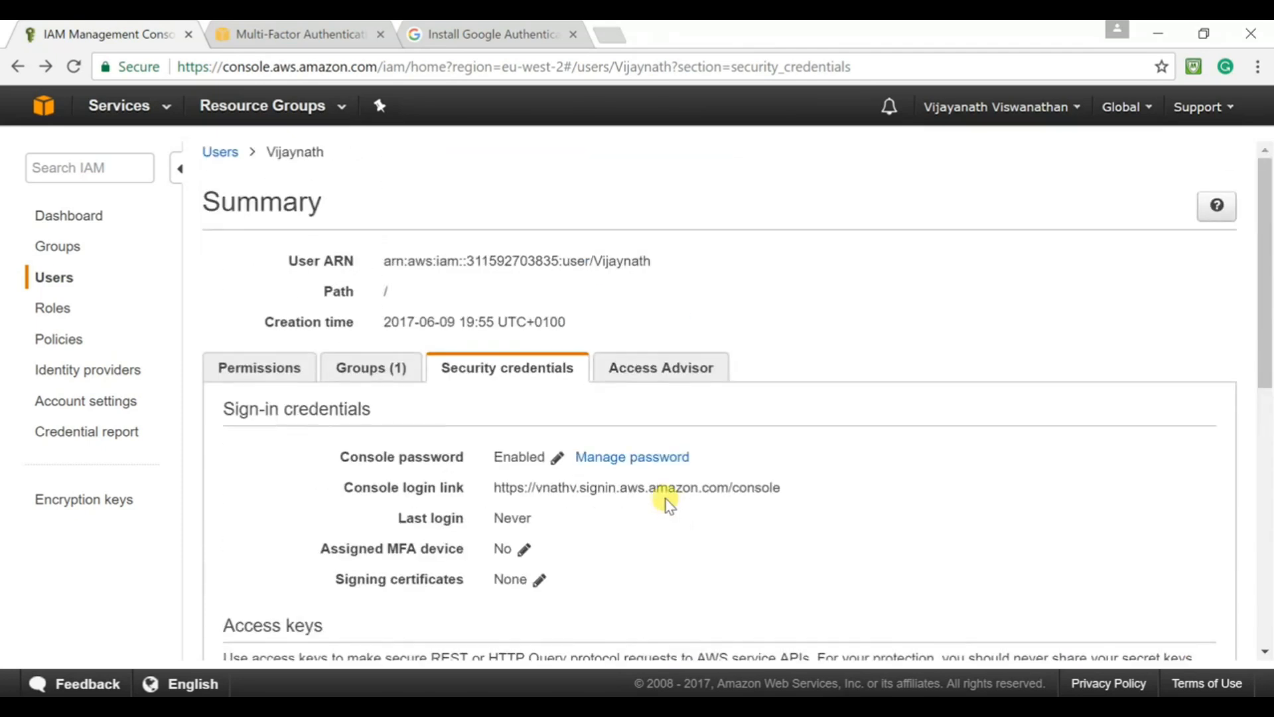
pyautogui.click(388, 377)
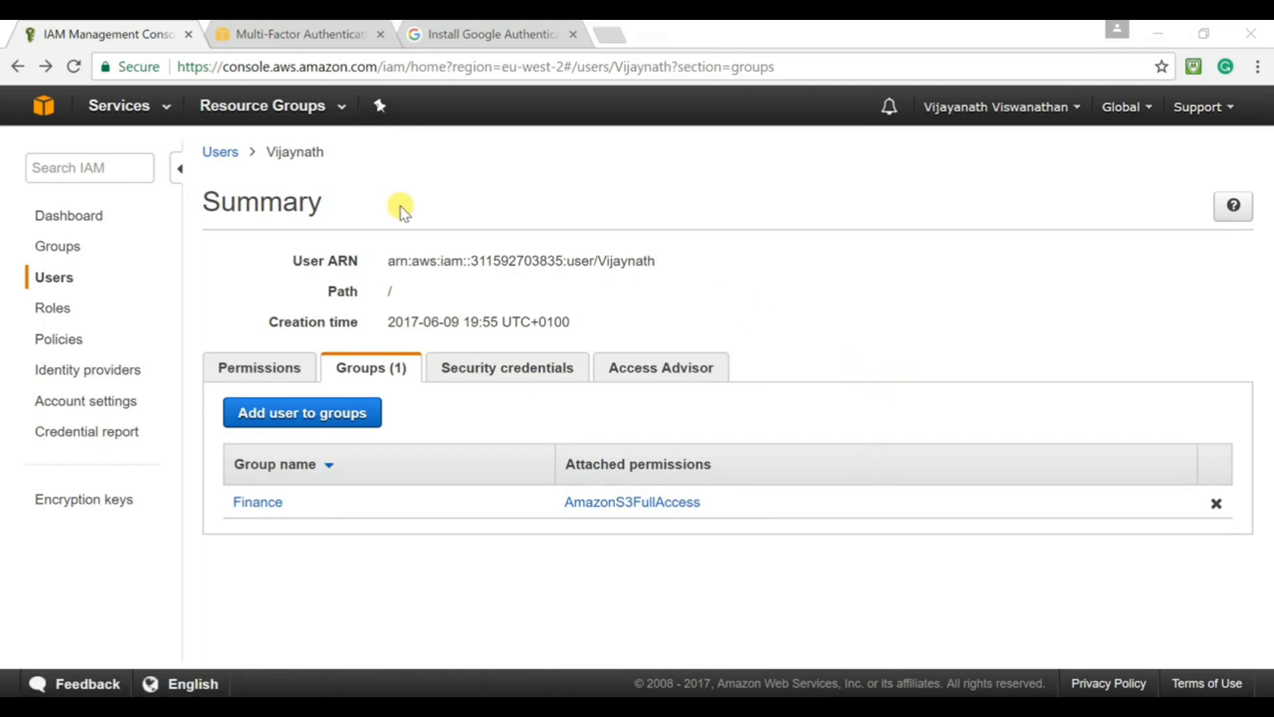
pyautogui.click(85, 215)
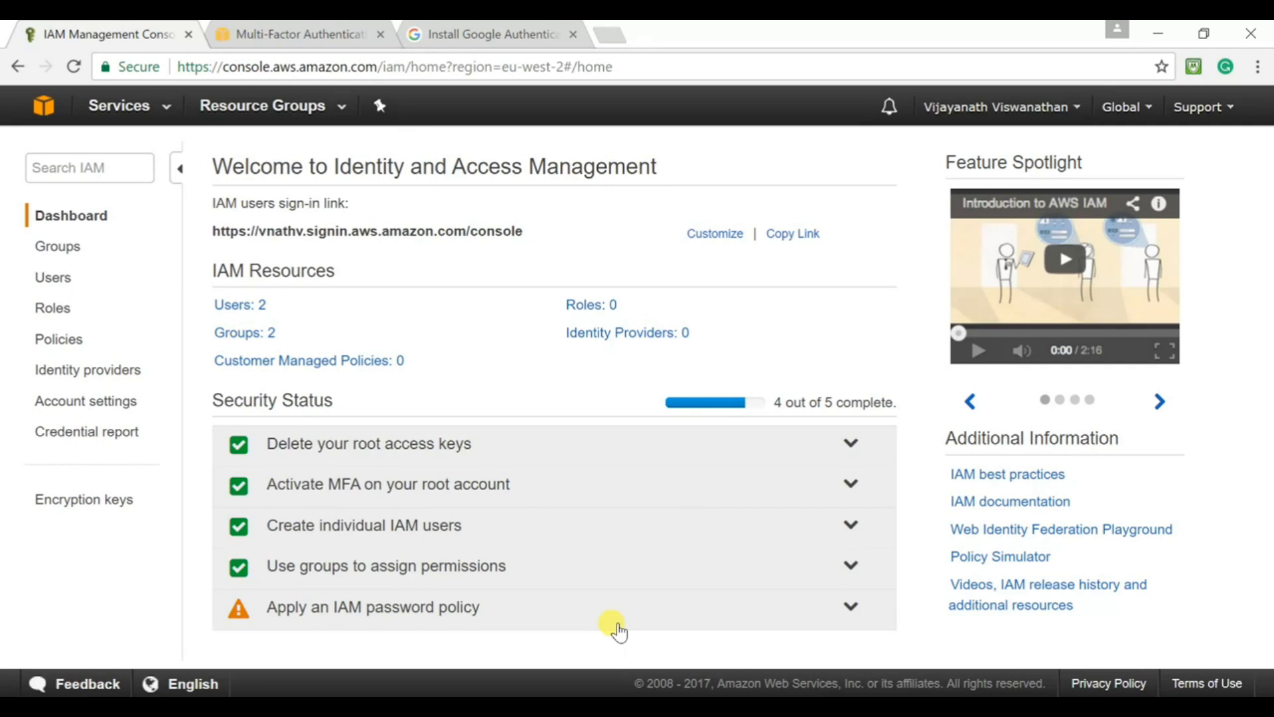
# Open the password policy settings and change the minimum length from 6 to 8.
pyautogui.click(853, 607)
pyautogui.scroll(-1, 849, 609)
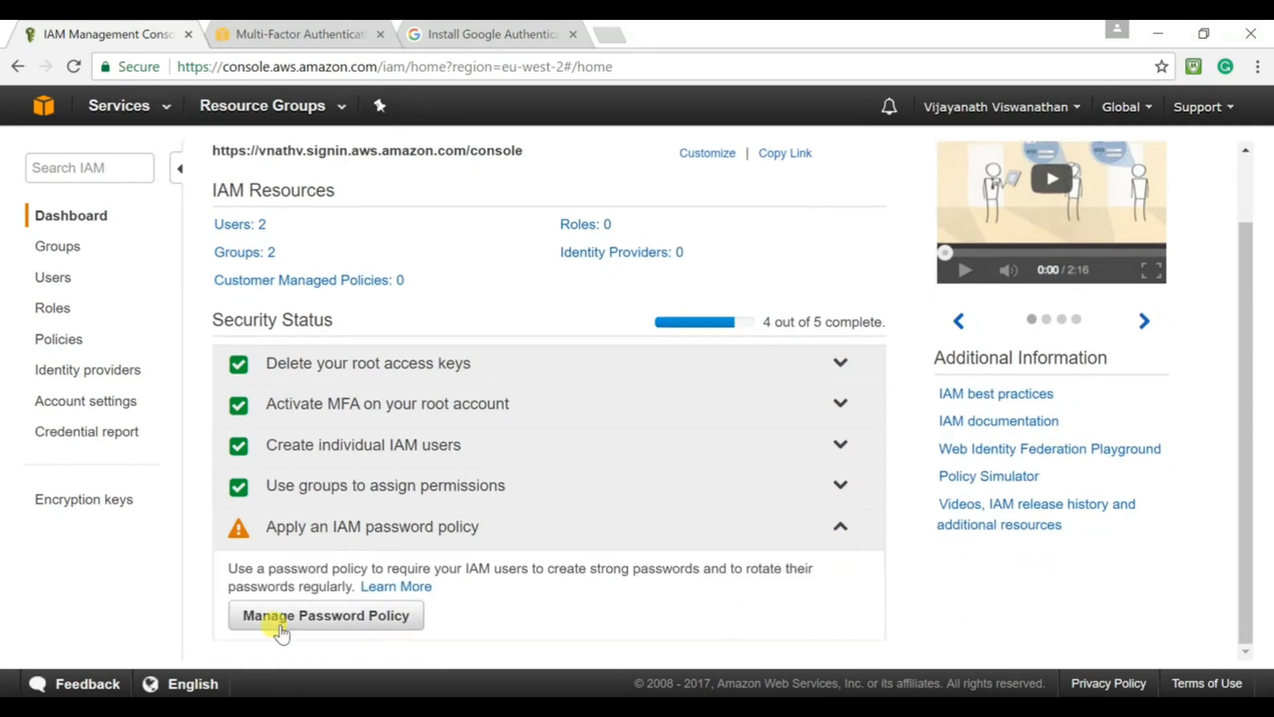
pyautogui.click(302, 619)
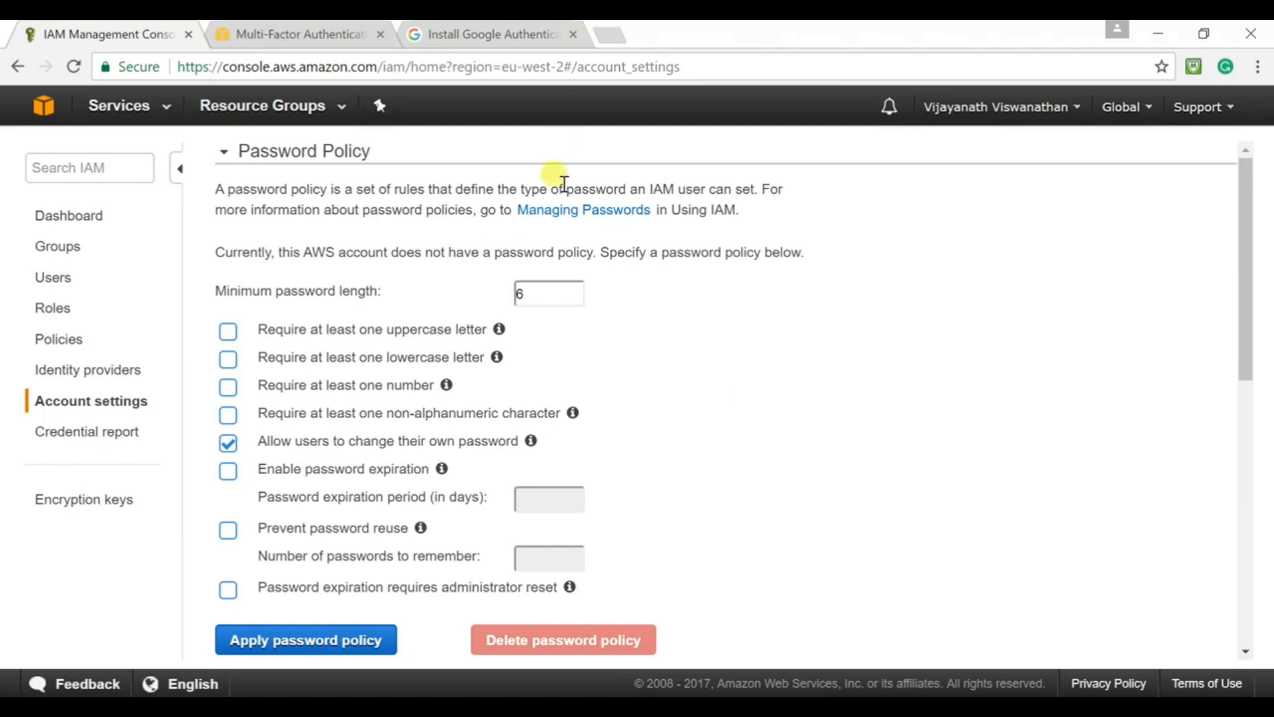
pyautogui.doubleClick(529, 294)
pyautogui.write('8')
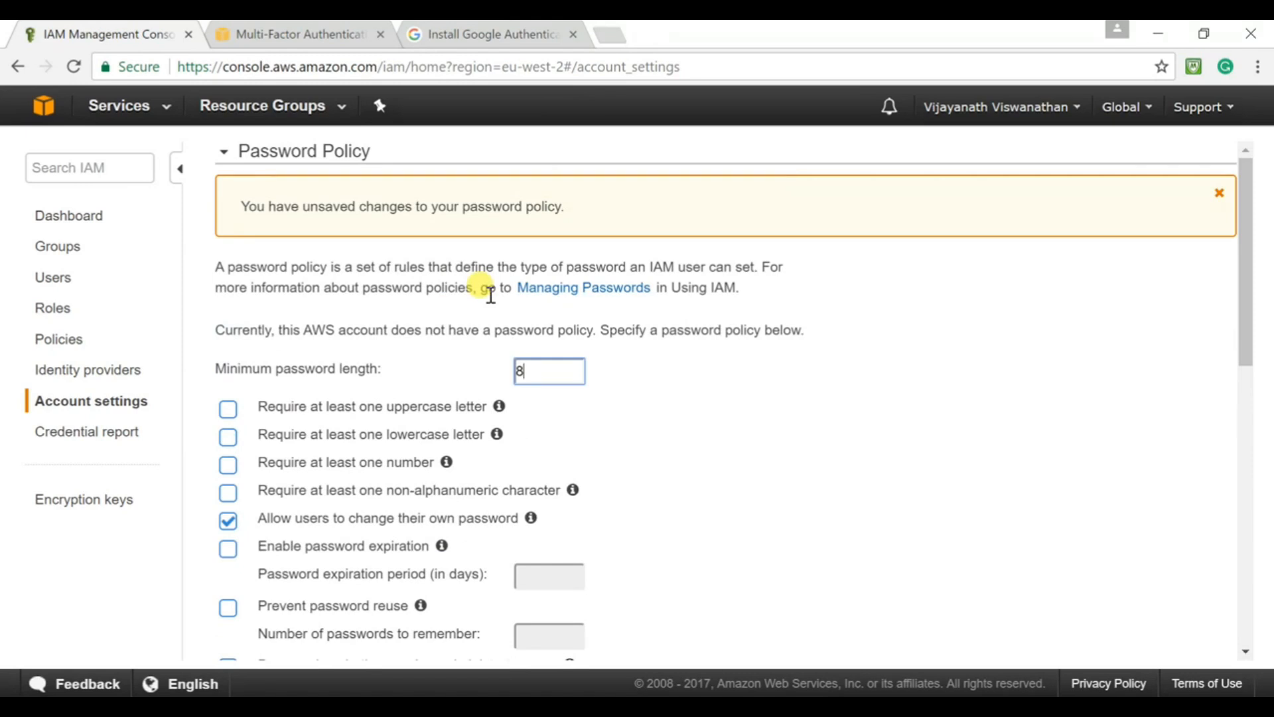
# Require at least one uppercase letter and one number, then apply the password policy.
pyautogui.click(227, 413)
pyautogui.scroll(-3, 733, 489)
pyautogui.click(229, 367)
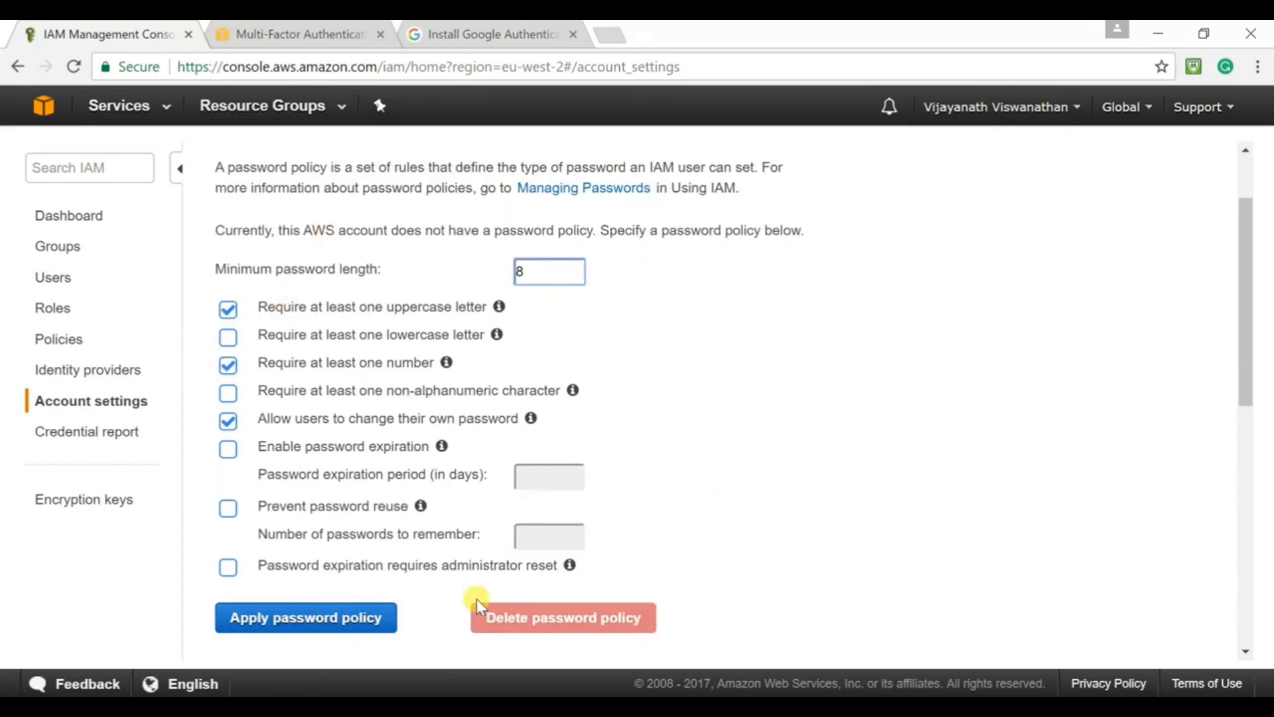
pyautogui.scroll(-3, 425, 584)
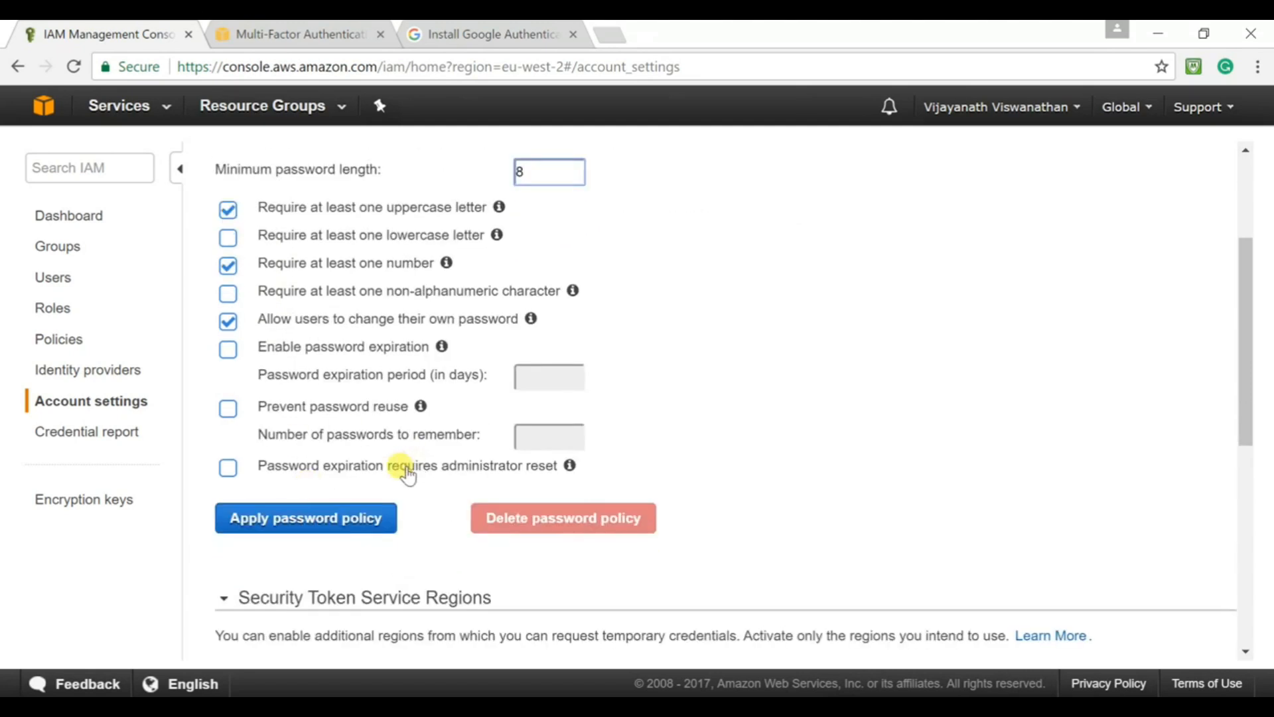
pyautogui.click(231, 473)
pyautogui.click(231, 473)
pyautogui.scroll(3, 364, 321)
pyautogui.scroll(-5, 482, 317)
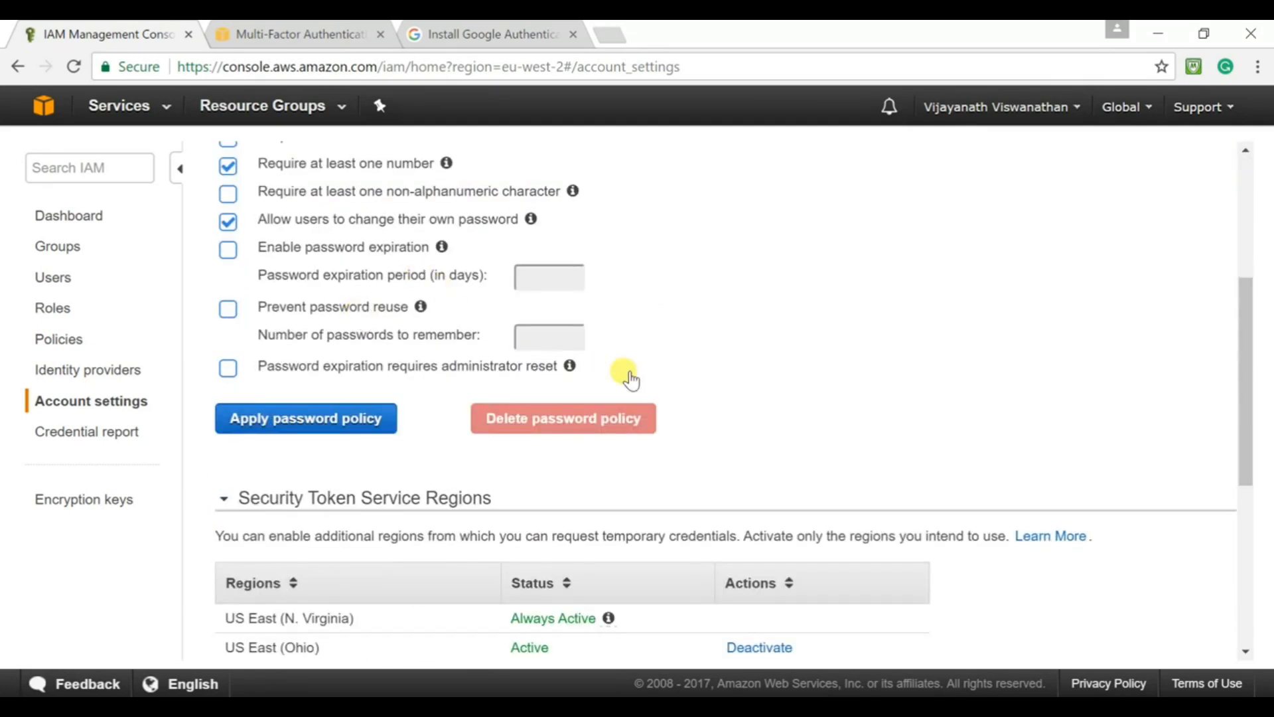
pyautogui.click(344, 420)
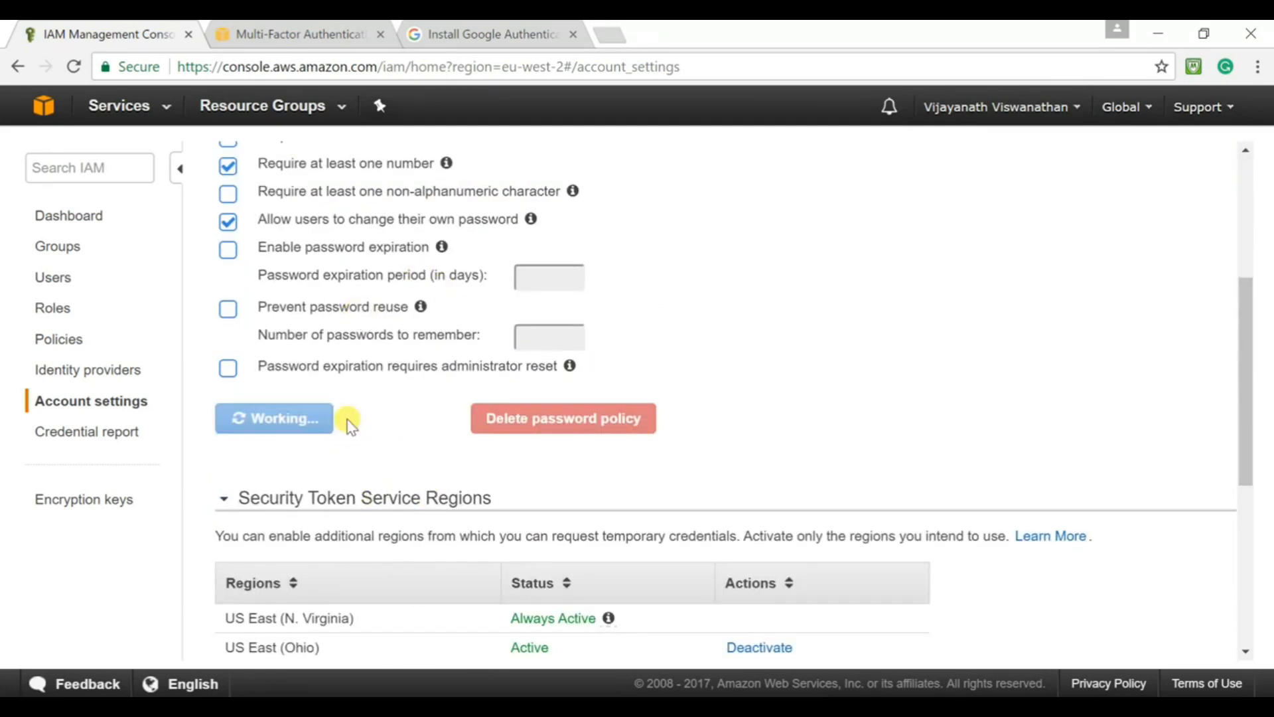
pyautogui.scroll(-4, 523, 437)
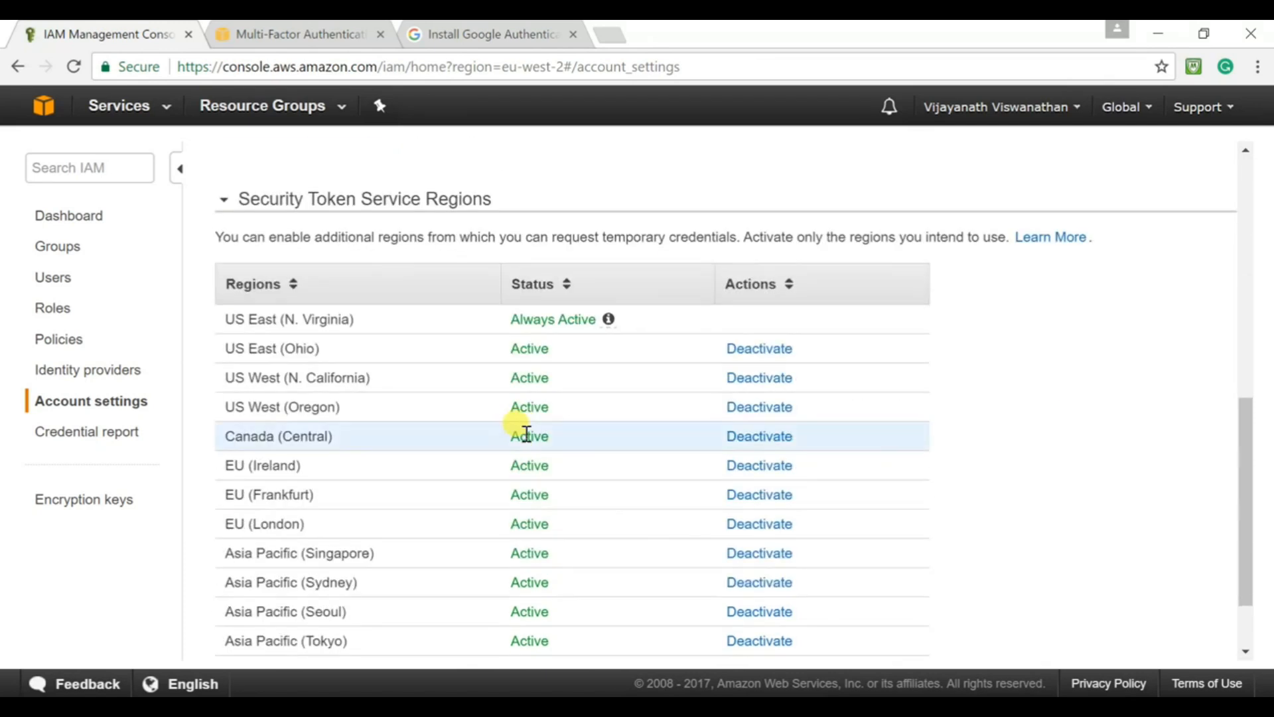
pyautogui.scroll(8, 526, 433)
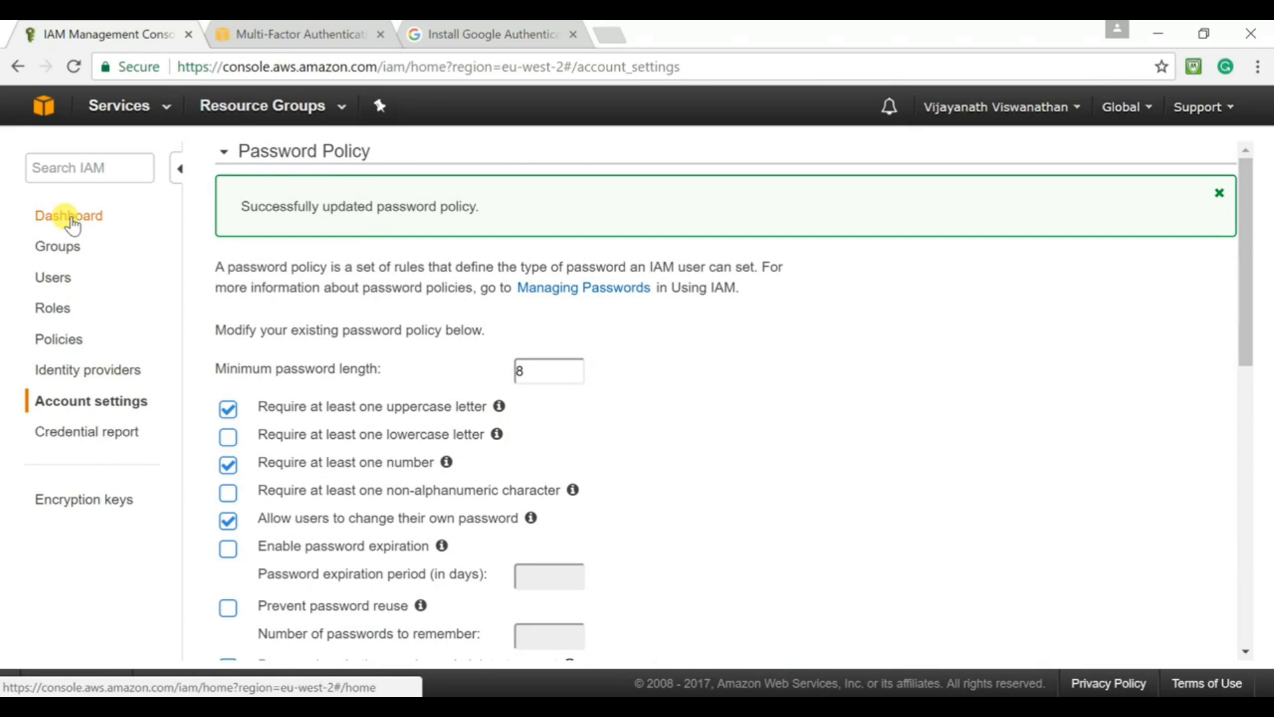
# Check the Dashboard shows 5 of 5 security items complete, then open the empty Roles list.
pyautogui.click(69, 216)
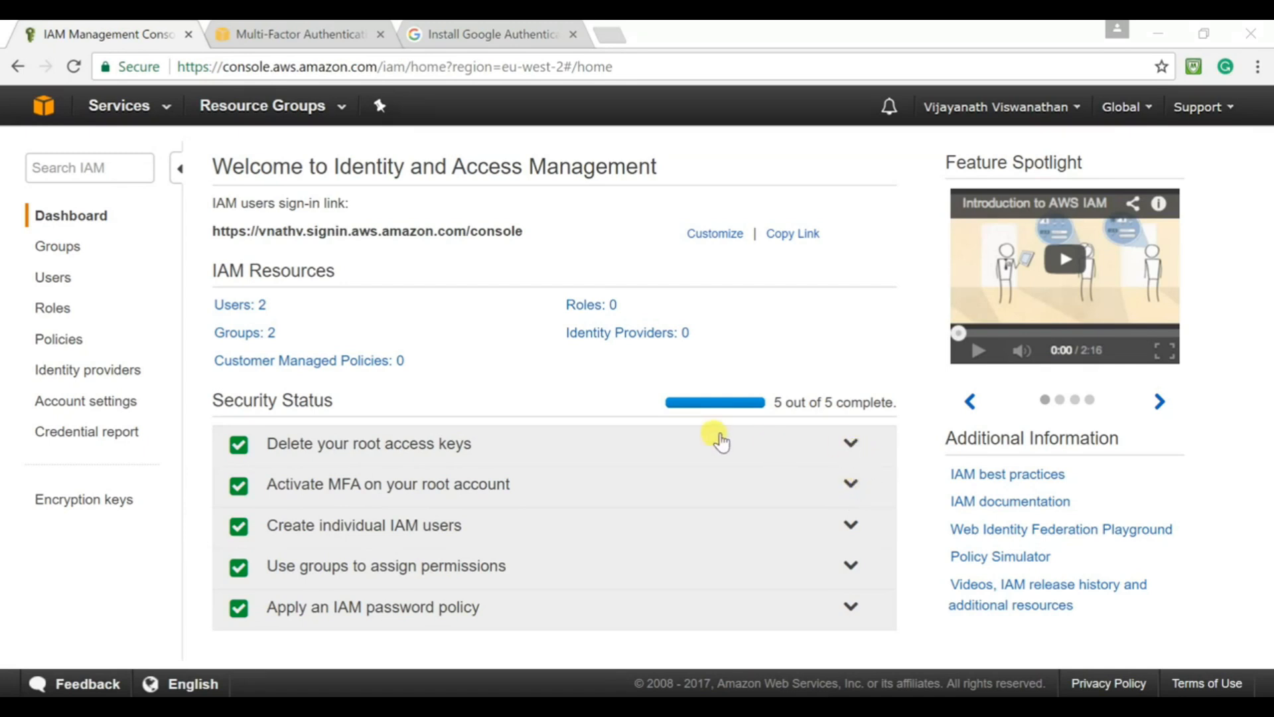
pyautogui.click(53, 308)
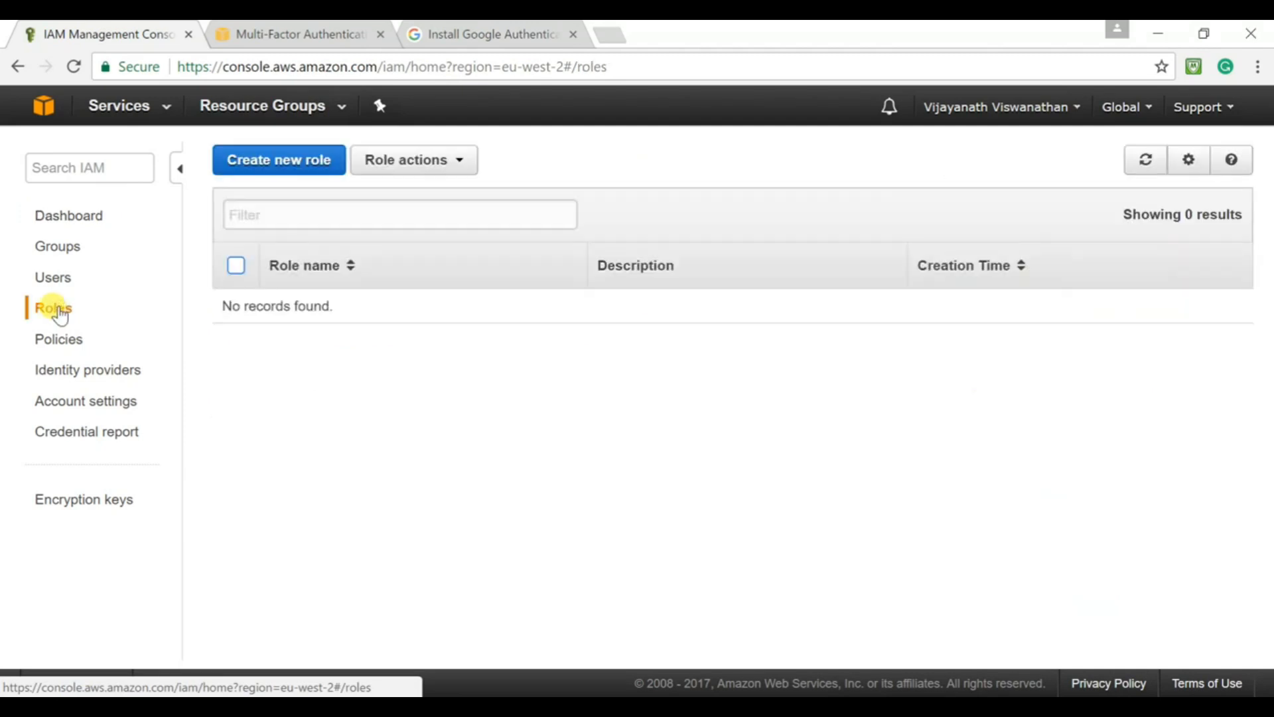
# Search the roles list for LambdaAccess, then start a new role to reach the role-type choices.
pyautogui.click(383, 209)
pyautogui.write('LambdaA')
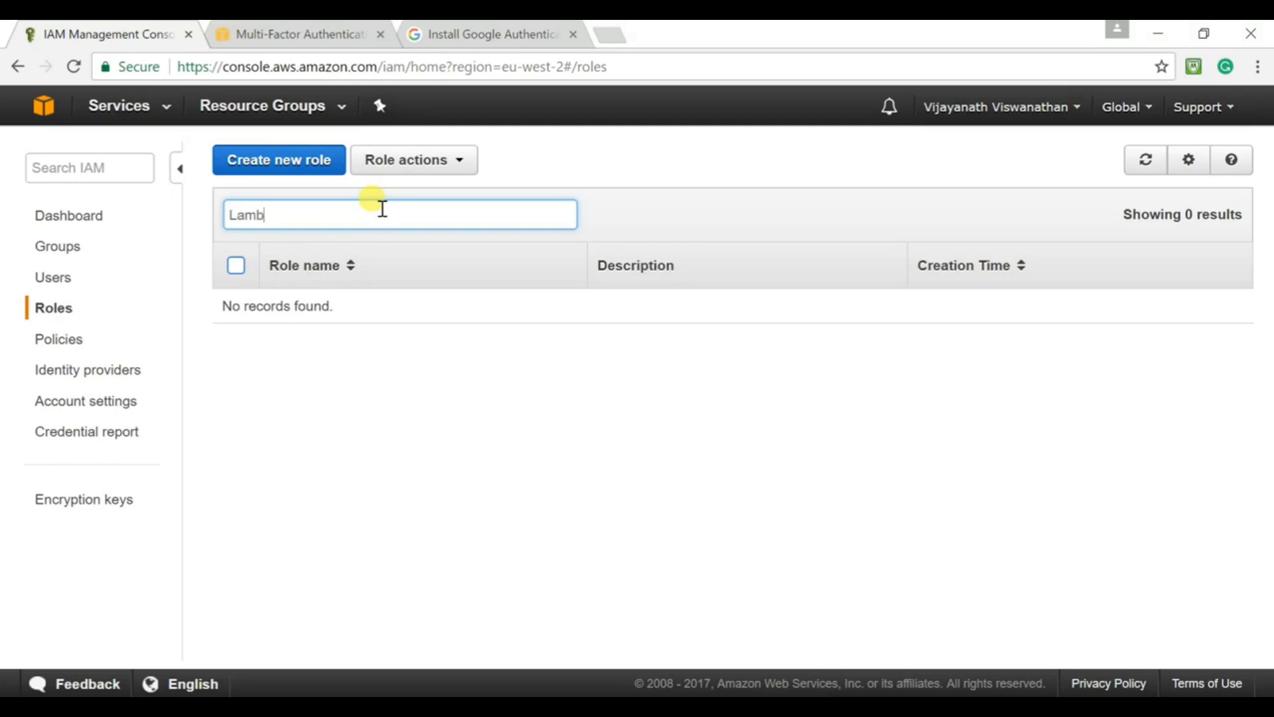
pyautogui.write('ccess')
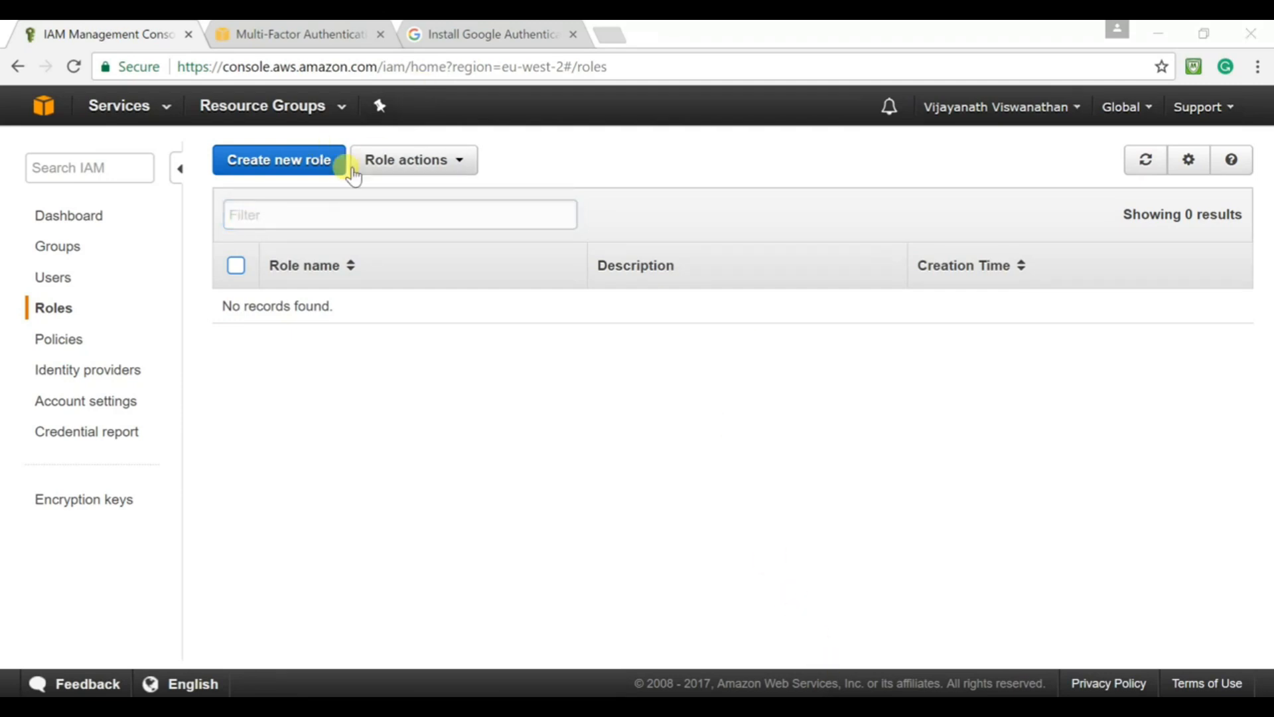
pyautogui.click(297, 169)
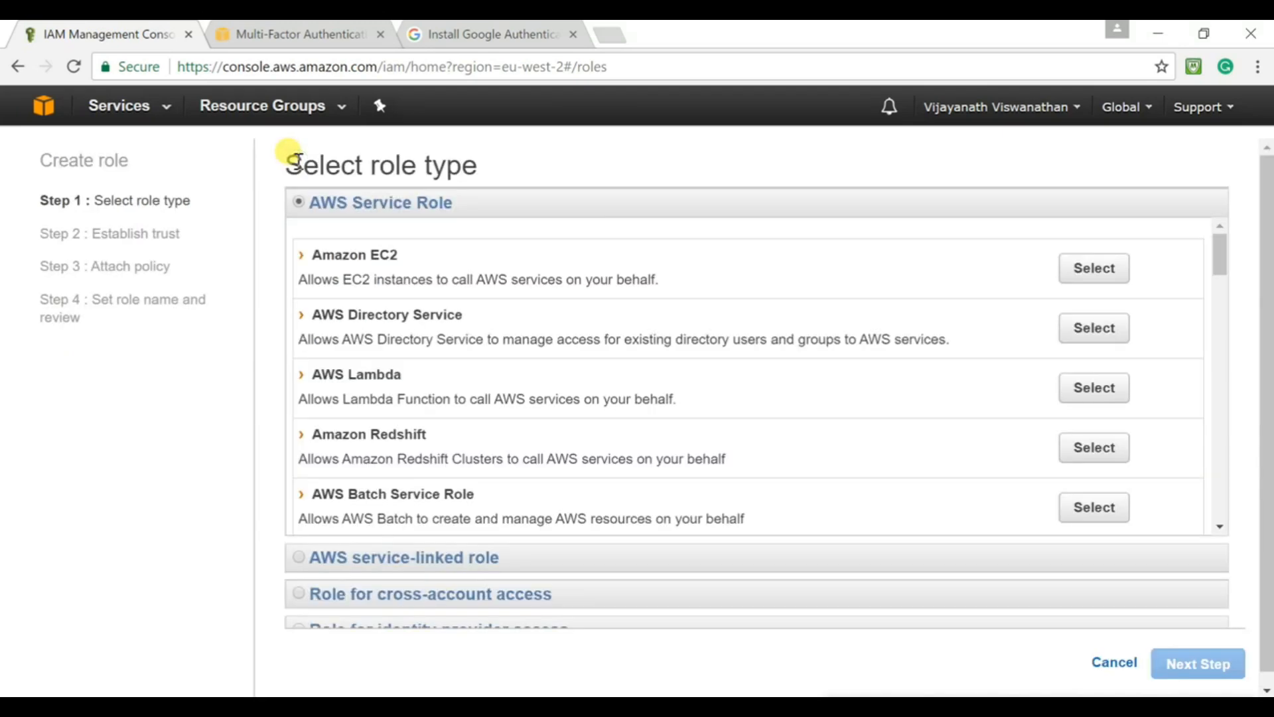
pyautogui.click(1119, 664)
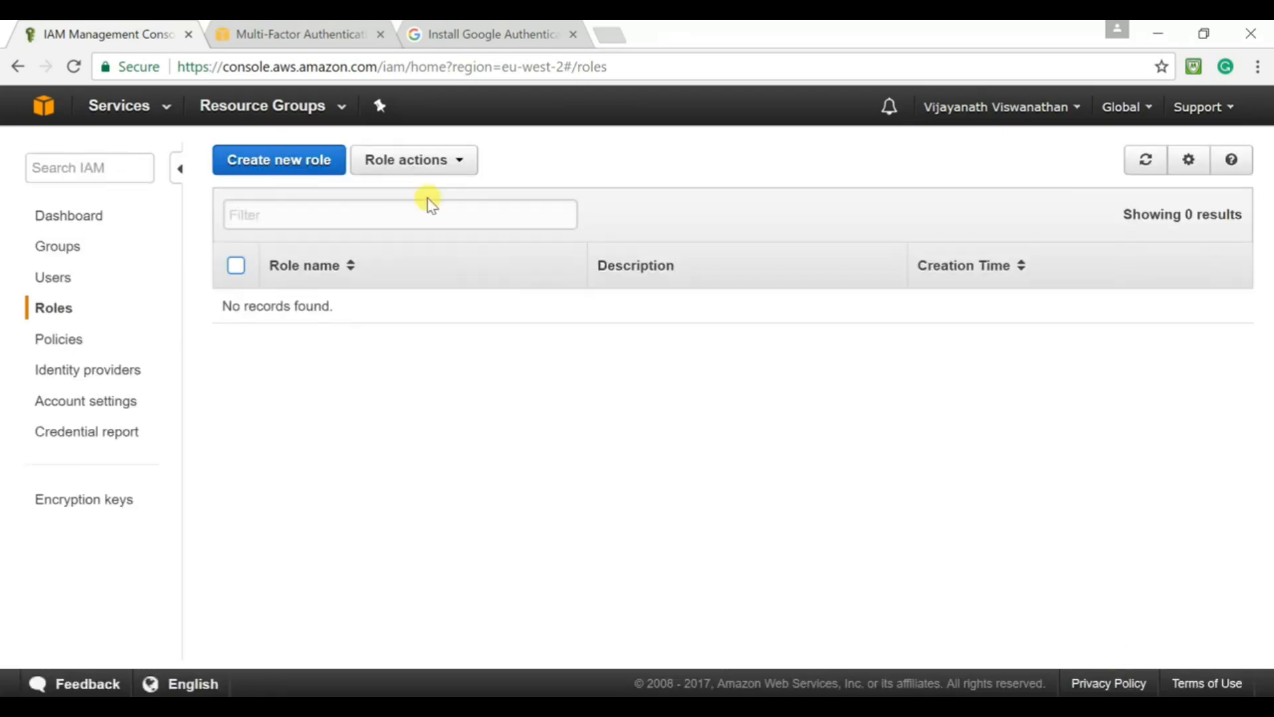
pyautogui.click(296, 166)
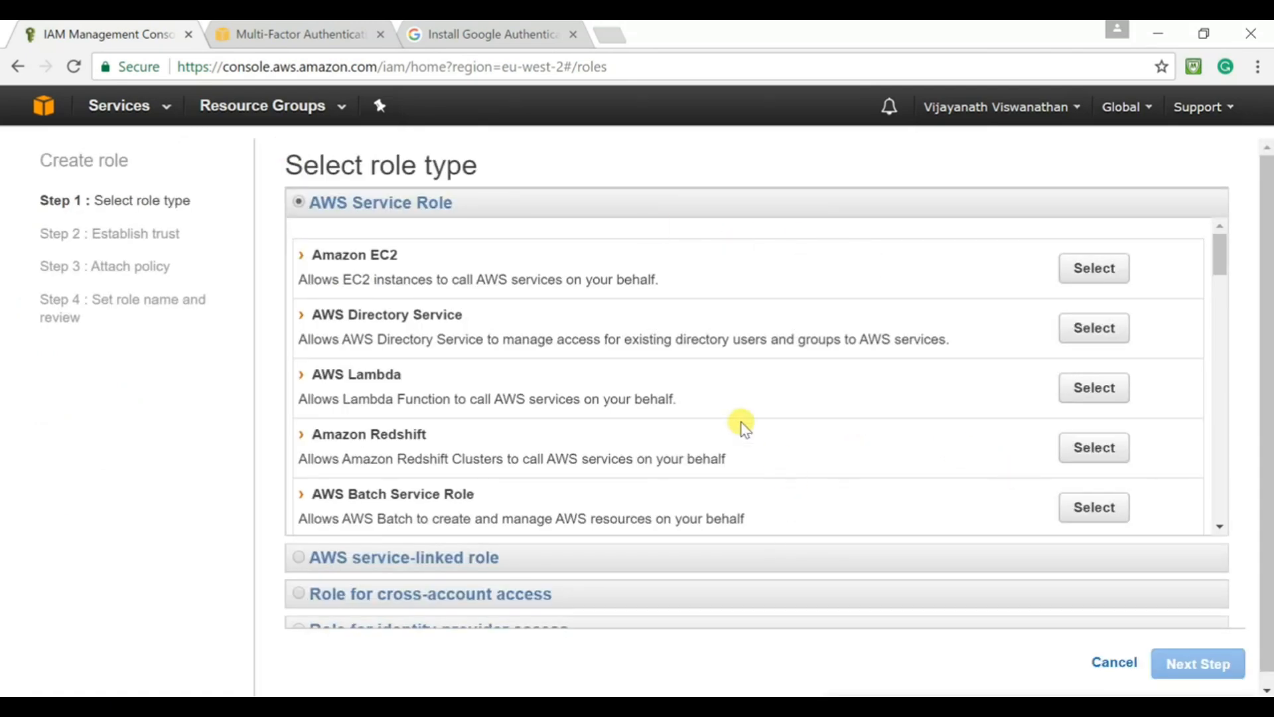
# Choose AWS Lambda as the service and attach the AWSLambdaExecute policy, filtering on 'lam'.
pyautogui.click(1096, 388)
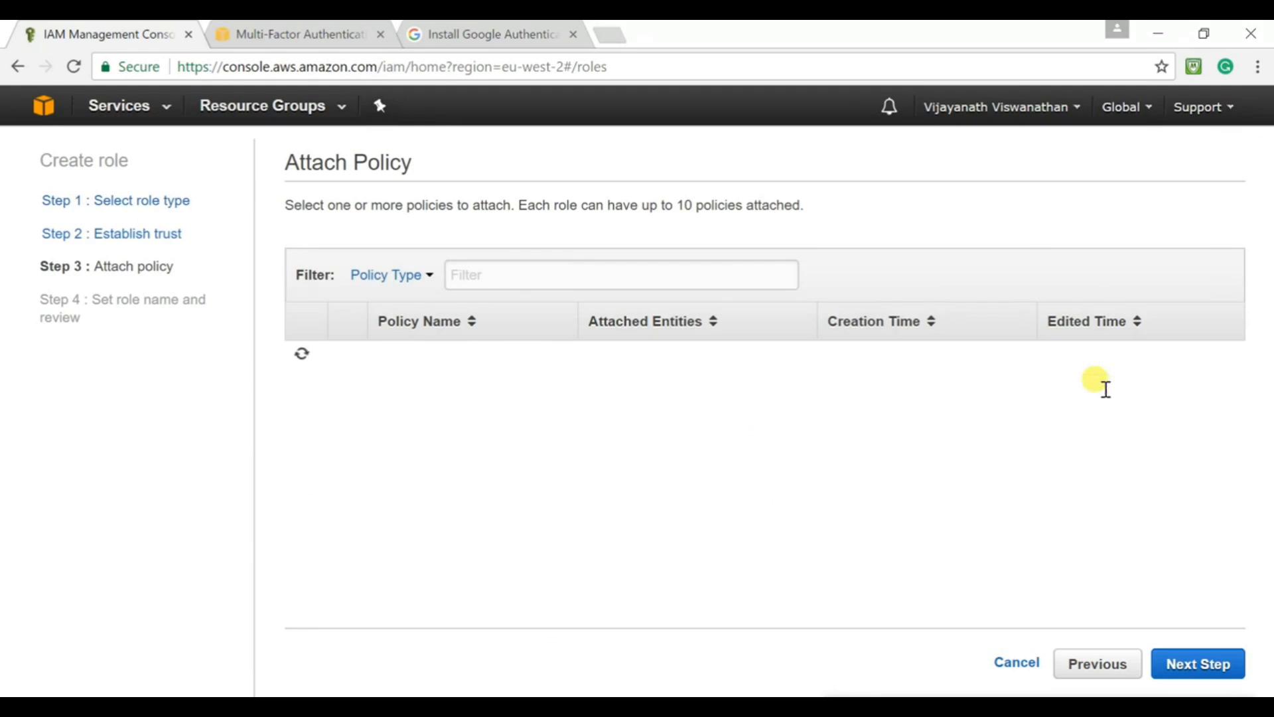
pyautogui.click(531, 274)
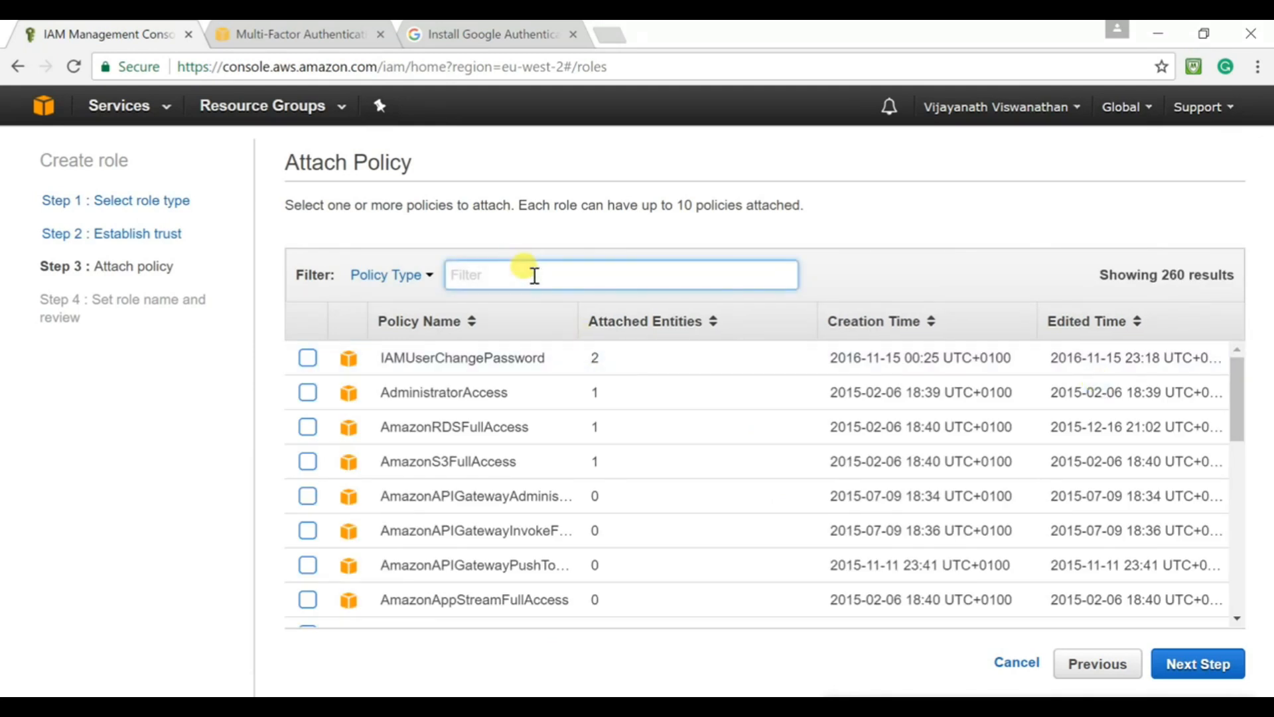
pyautogui.write('labda')
pyautogui.press('BackSpace')
pyautogui.press('BackSpace')
pyautogui.press('BackSpace')
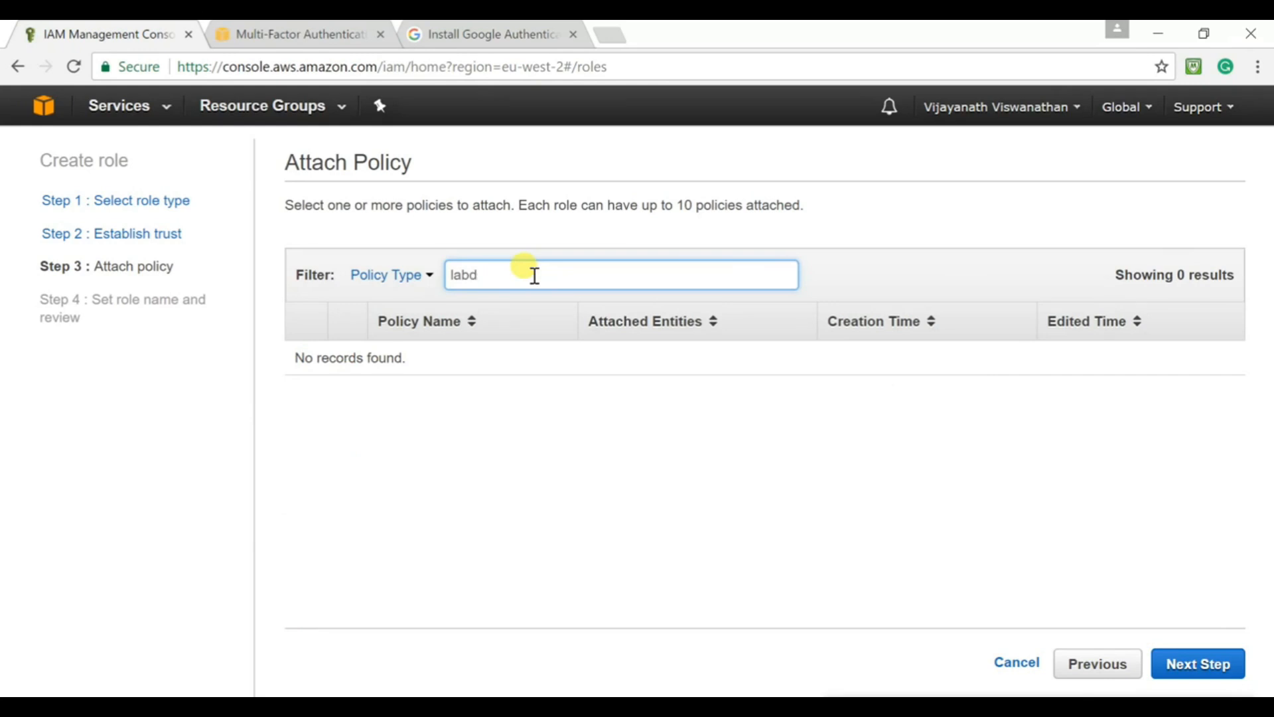
pyautogui.write('mda')
pyautogui.press('BackSpace')
pyautogui.press('BackSpace')
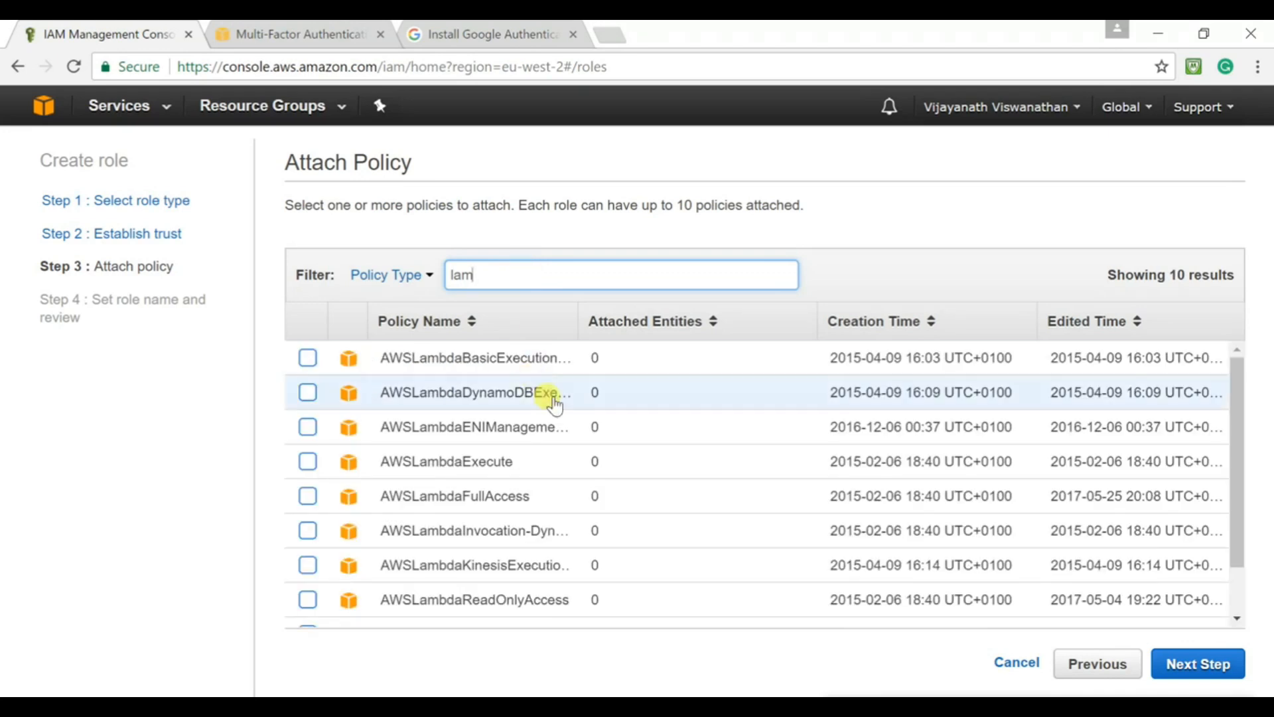
pyautogui.click(308, 462)
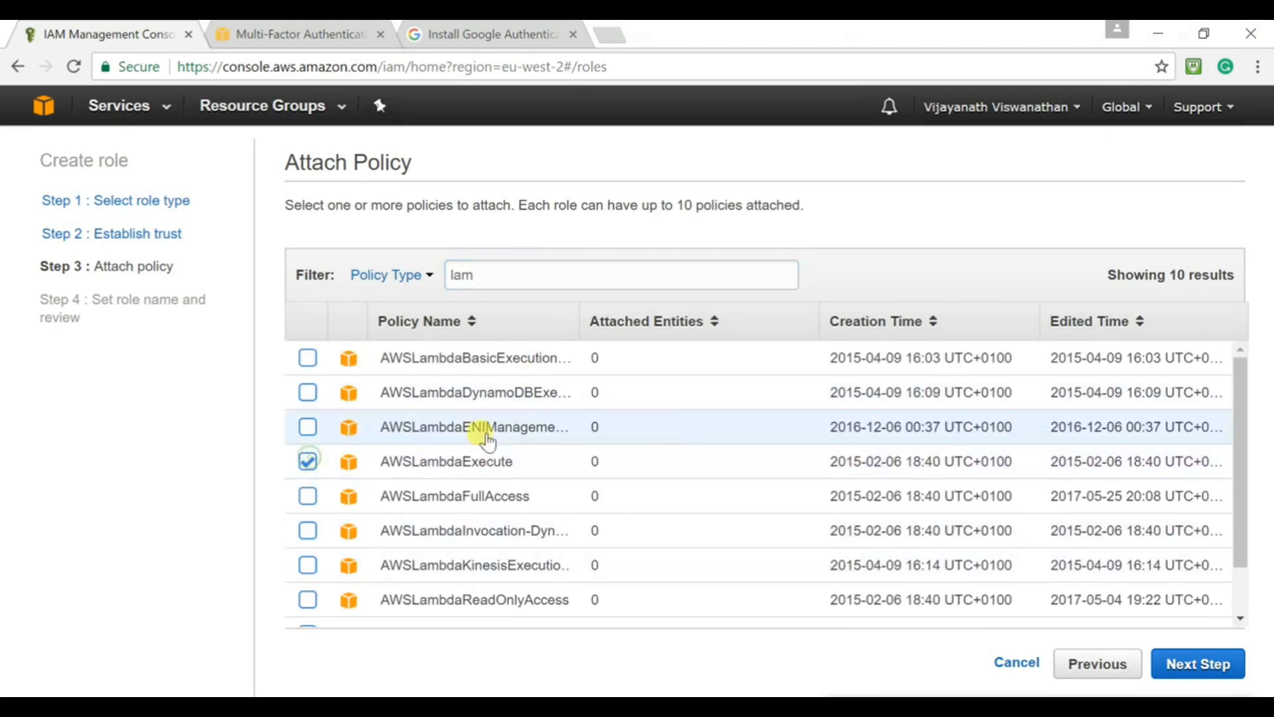
pyautogui.click(1191, 662)
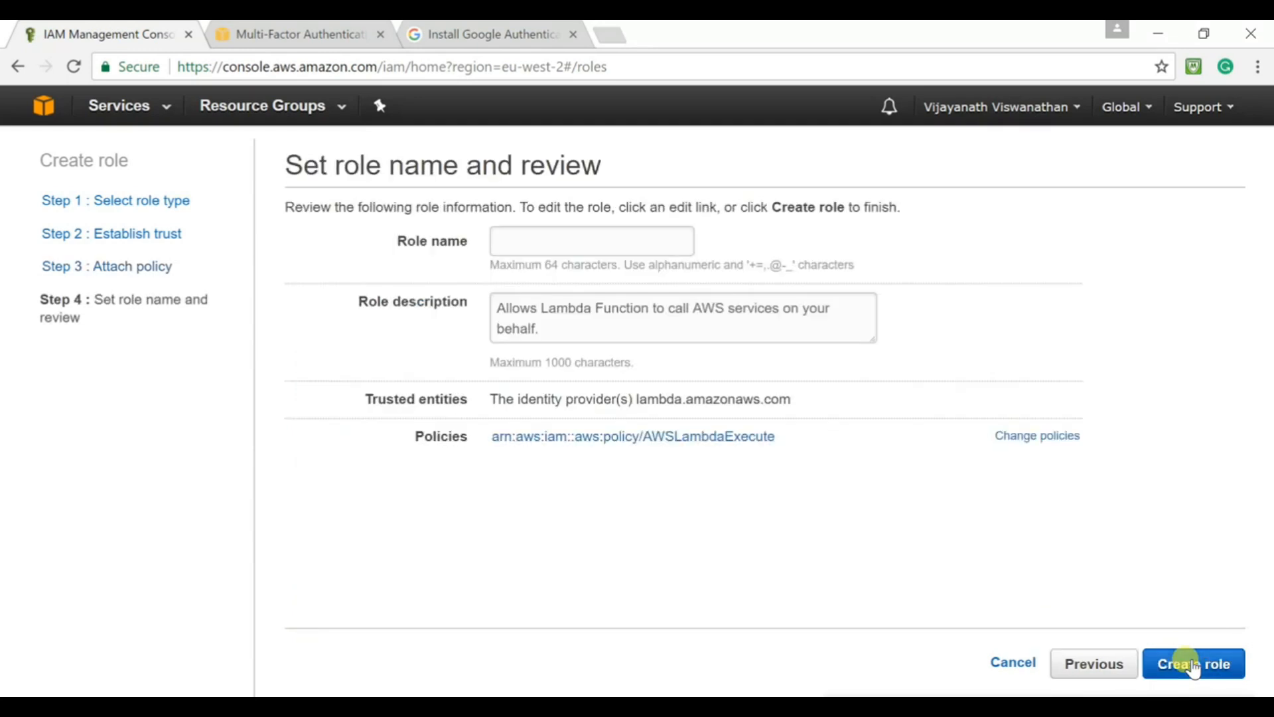
# Name the role LambdaAccess, create it, and go back to the IAM dashboard.
pyautogui.click(530, 246)
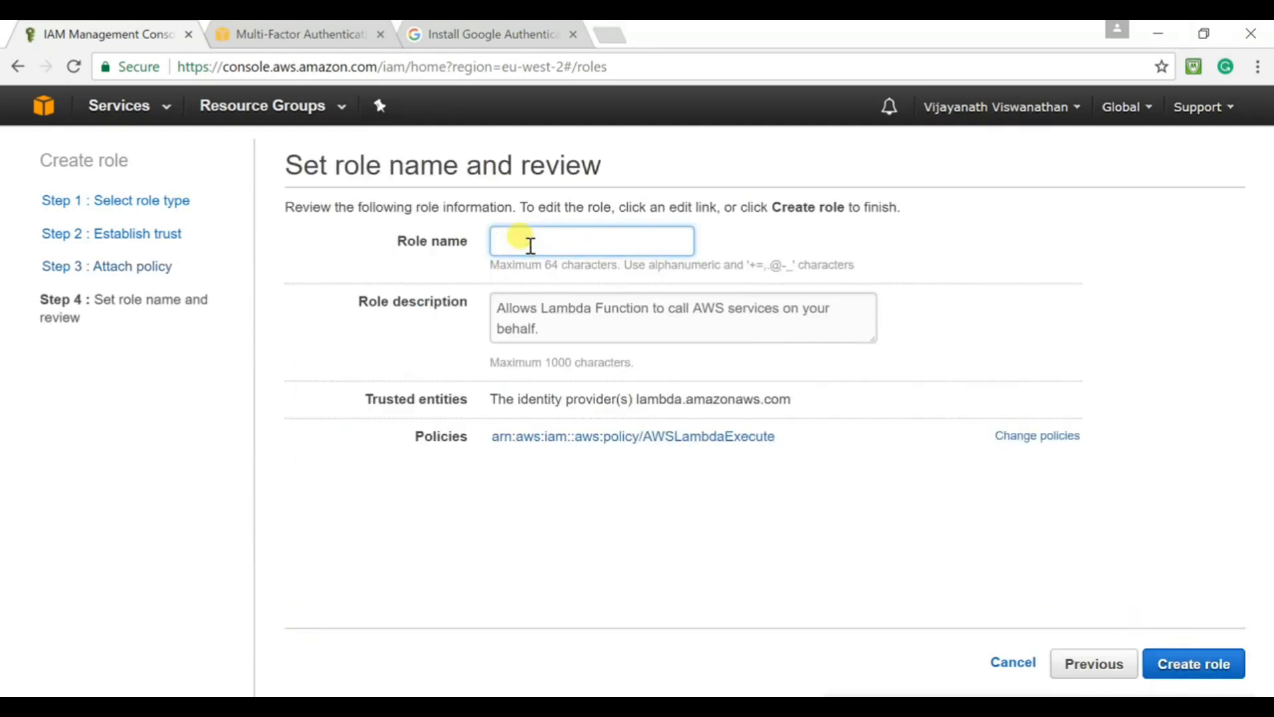
pyautogui.write('Lambda')
pyautogui.write('Access')
pyautogui.click(1188, 672)
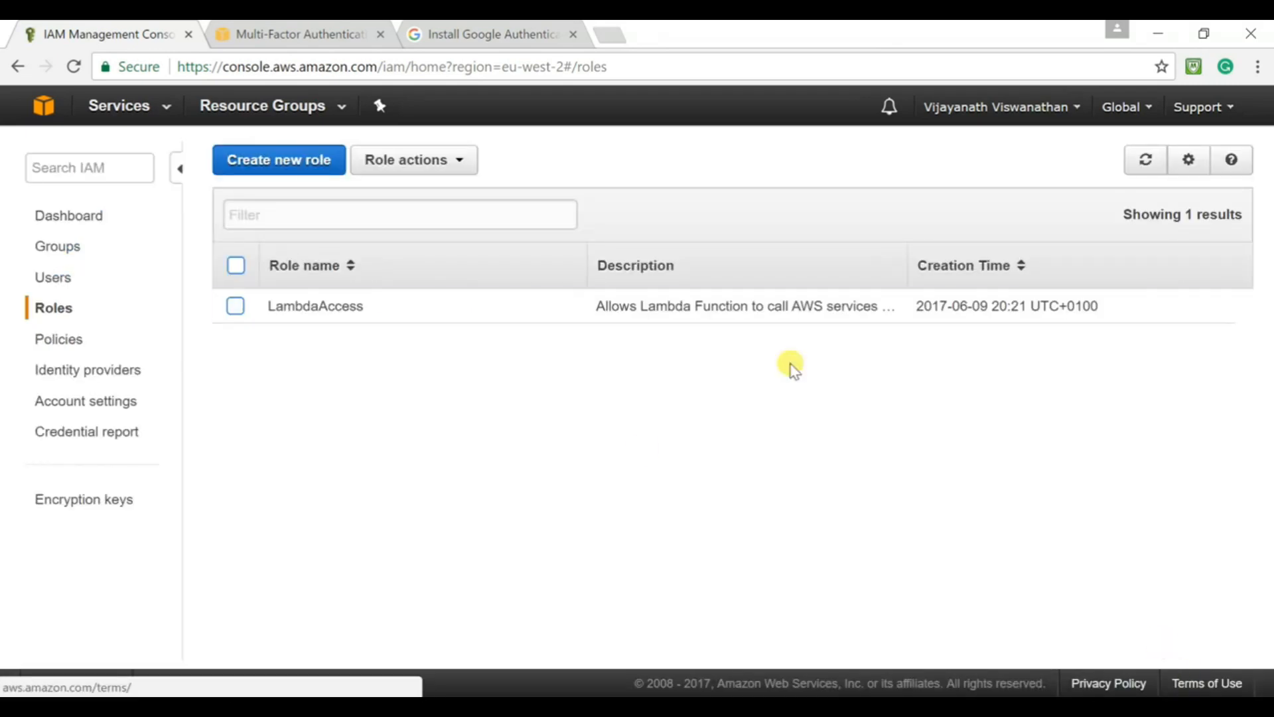
pyautogui.click(71, 216)
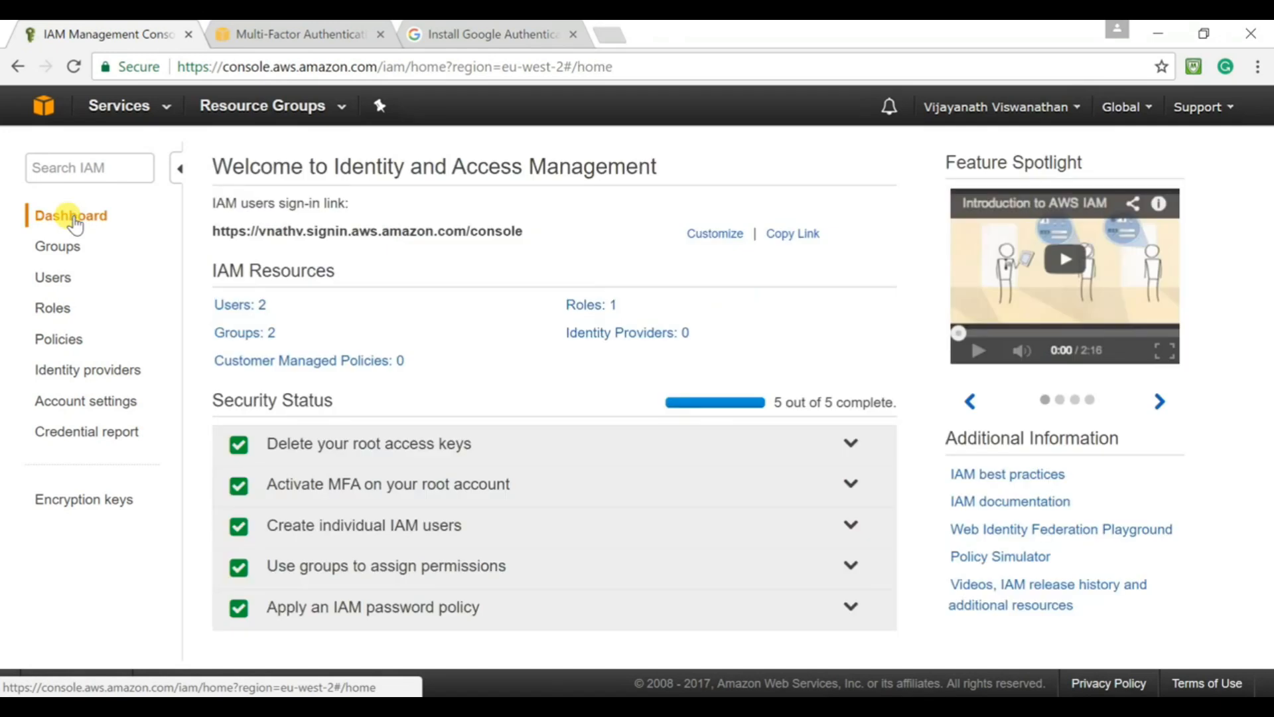